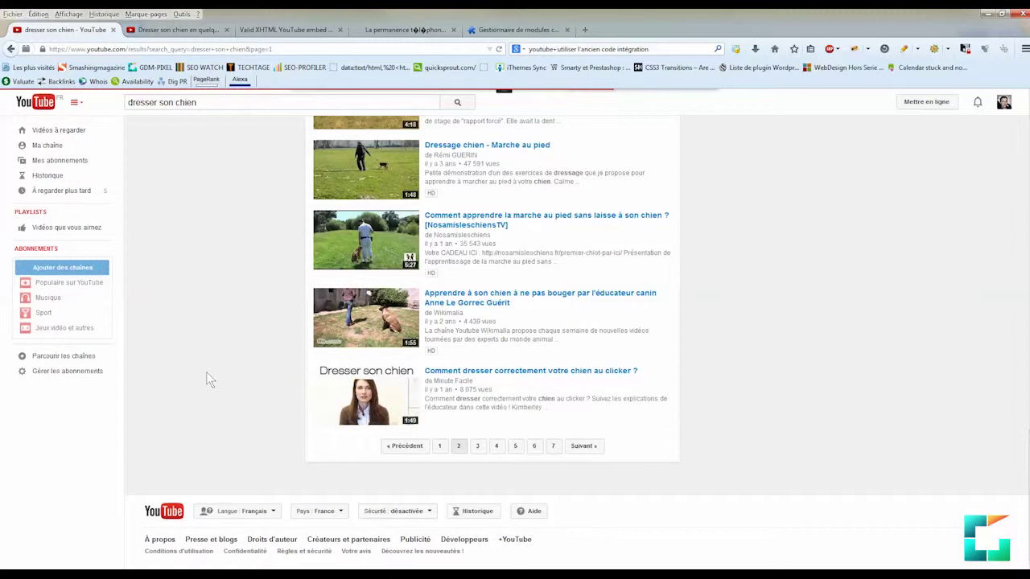
# - Select all video results on page 1 of the "dresser son chien" search and copy their links
pyautogui.scroll(15, 206, 372)
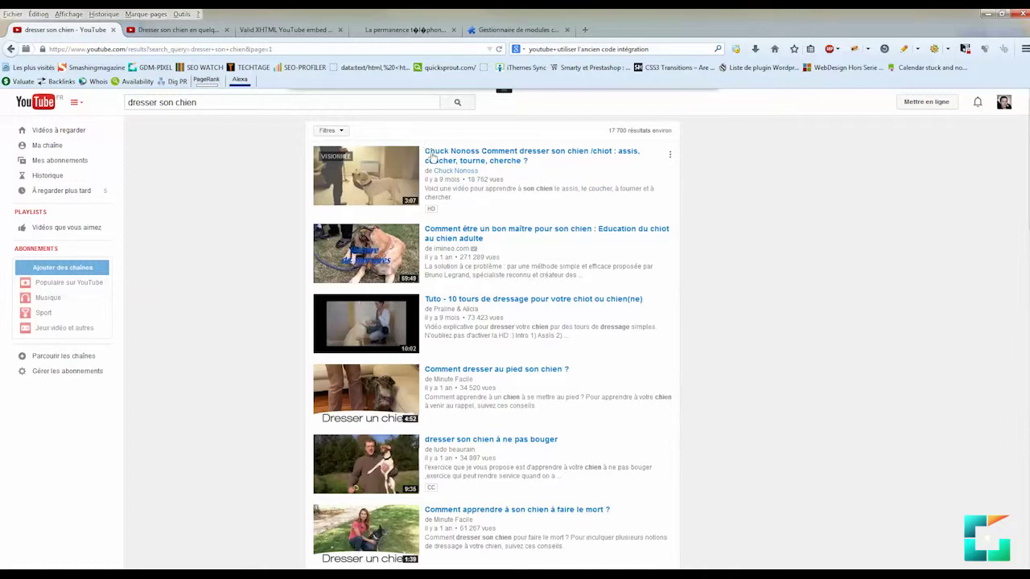
pyautogui.moveTo(425, 150); pyautogui.dragTo(550, 402)
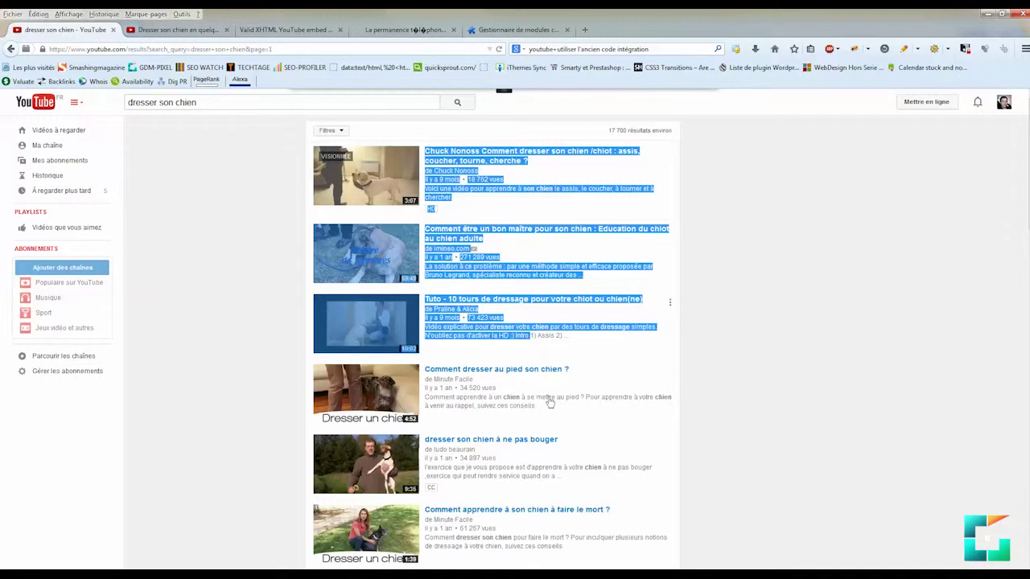
pyautogui.scroll(-15, 545, 375)
pyautogui.moveTo(549, 402); pyautogui.dragTo(498, 372)
pyautogui.rightClick(497, 371)
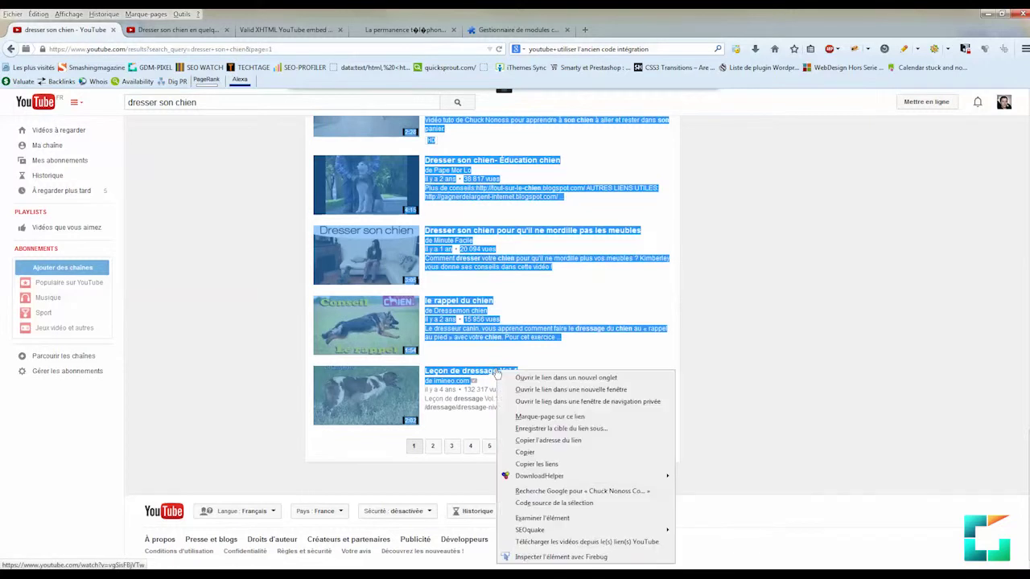
pyautogui.click(531, 464)
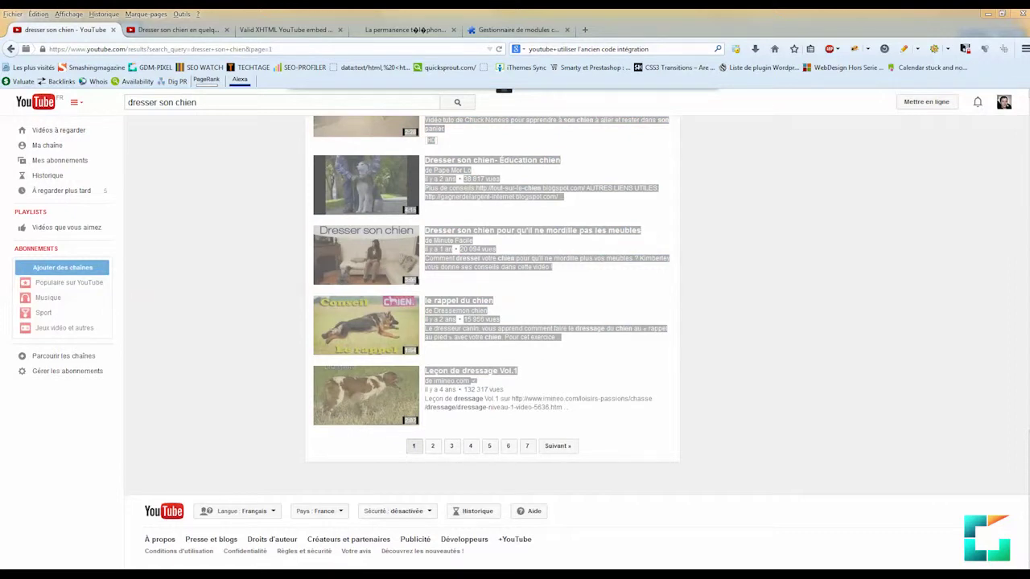
# - Open page 2 of the search results, copy the links of its videos and add them to the Notepad++ list
pyautogui.click(433, 446)
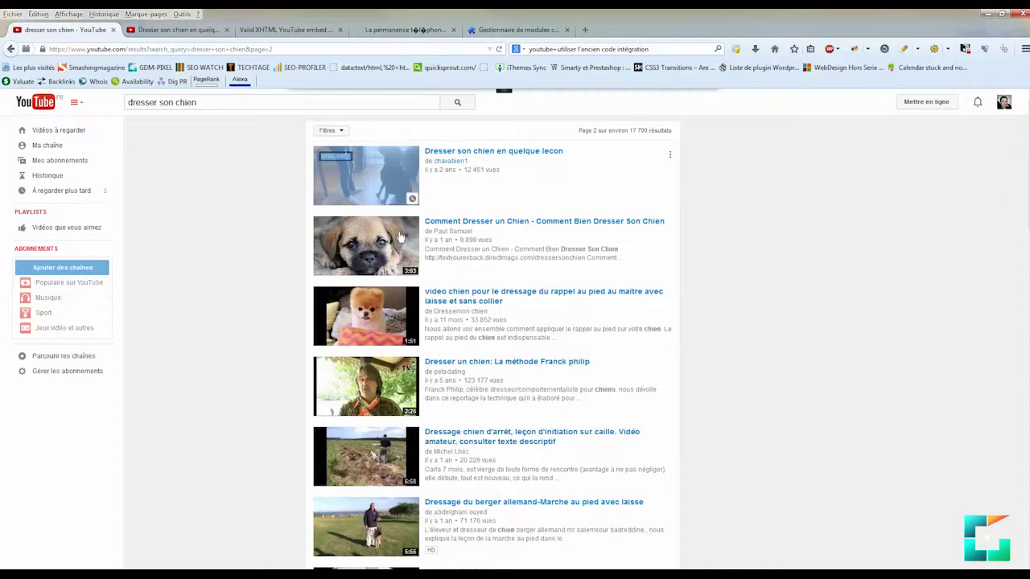
pyautogui.moveTo(400, 236); pyautogui.dragTo(495, 393)
pyautogui.rightClick(495, 394)
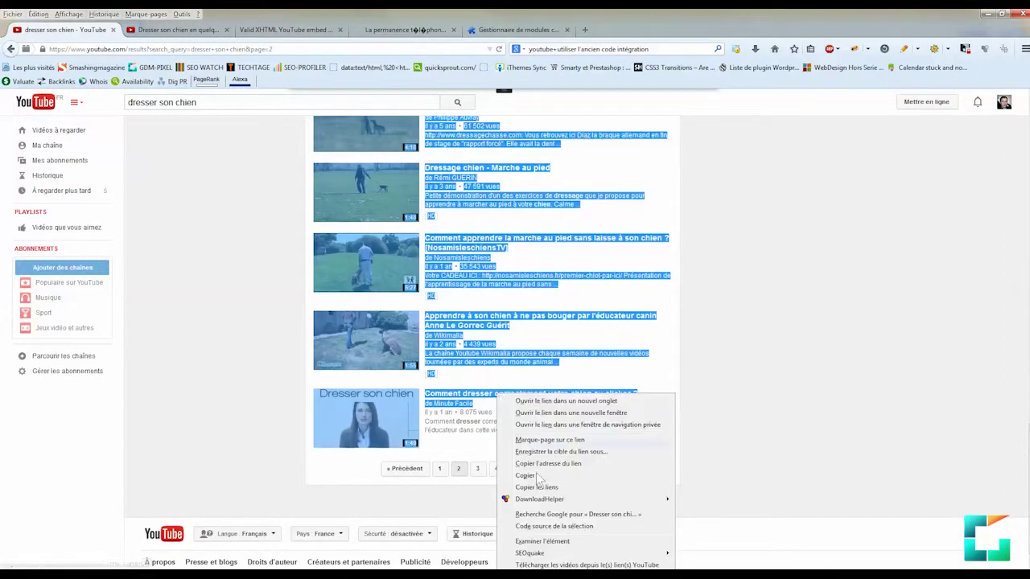
pyautogui.click(544, 487)
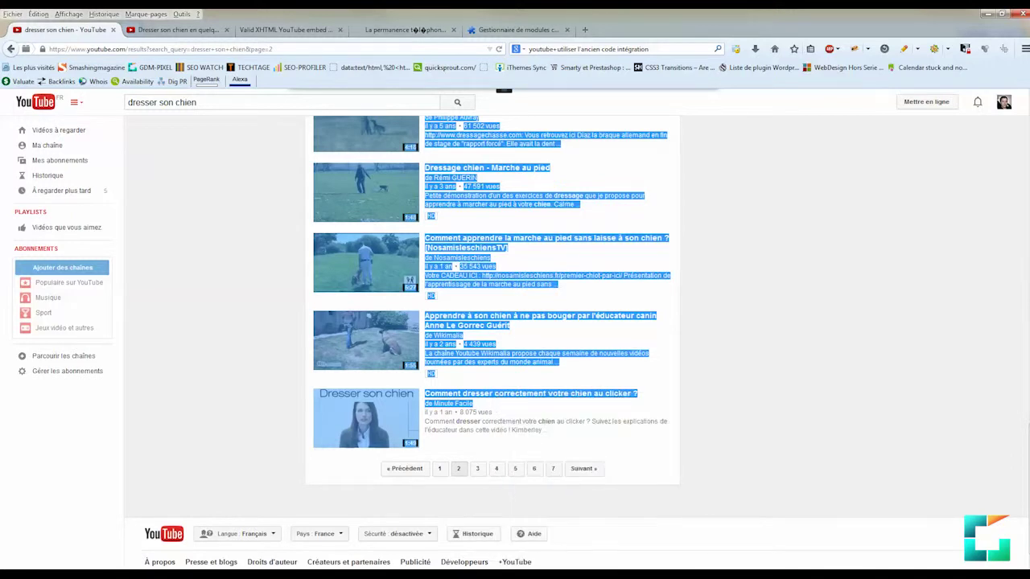
pyautogui.hotkey('alt', 'Tab')
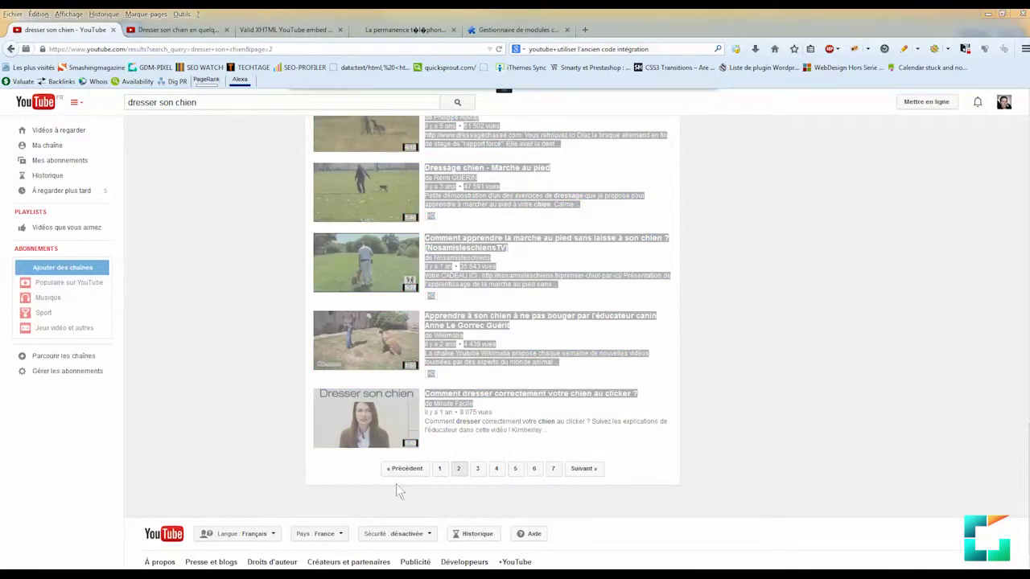
pyautogui.hotkey('alt', 'Tab')
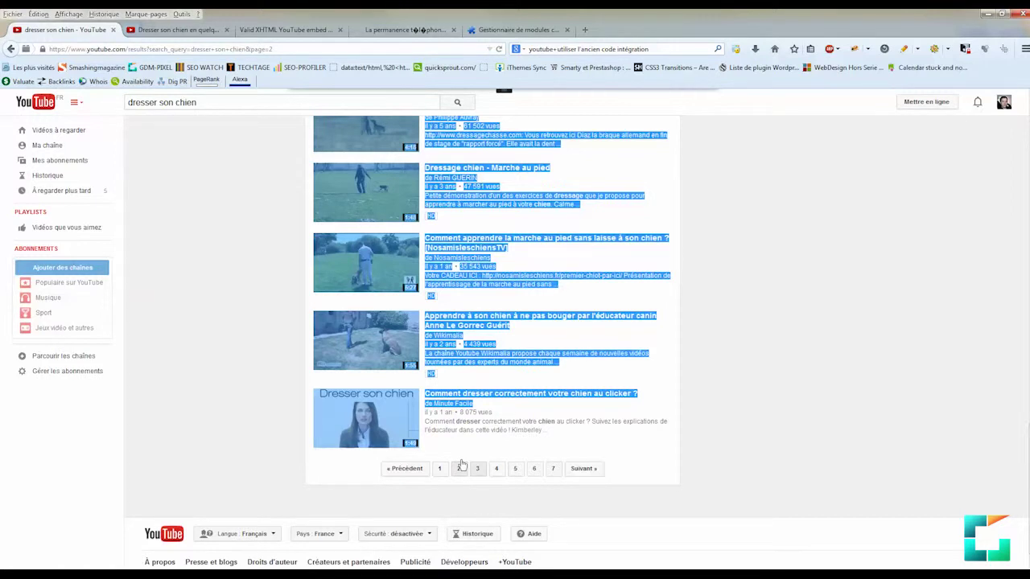
# - Open page 3 of the search results, copy the links of all its videos and add them to the Notepad++ list
pyautogui.click(477, 468)
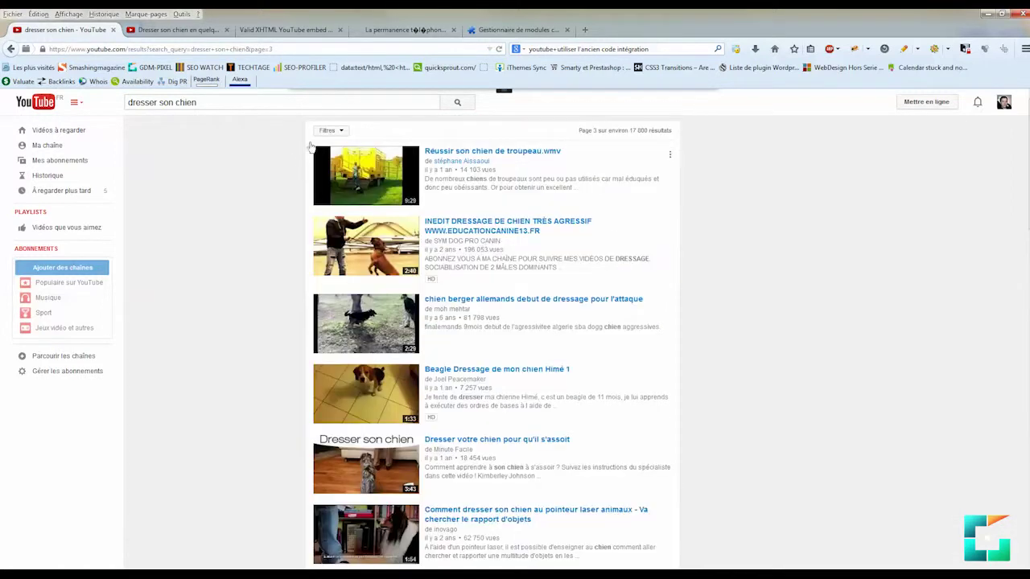
pyautogui.moveTo(315, 148); pyautogui.dragTo(591, 571)
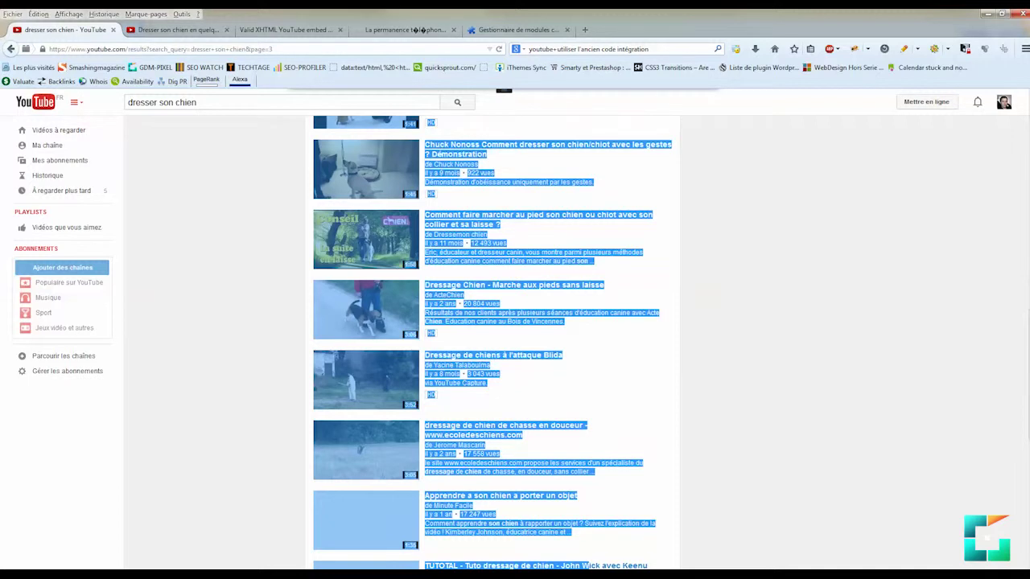
pyautogui.moveTo(591, 571); pyautogui.dragTo(465, 396)
pyautogui.rightClick(465, 395)
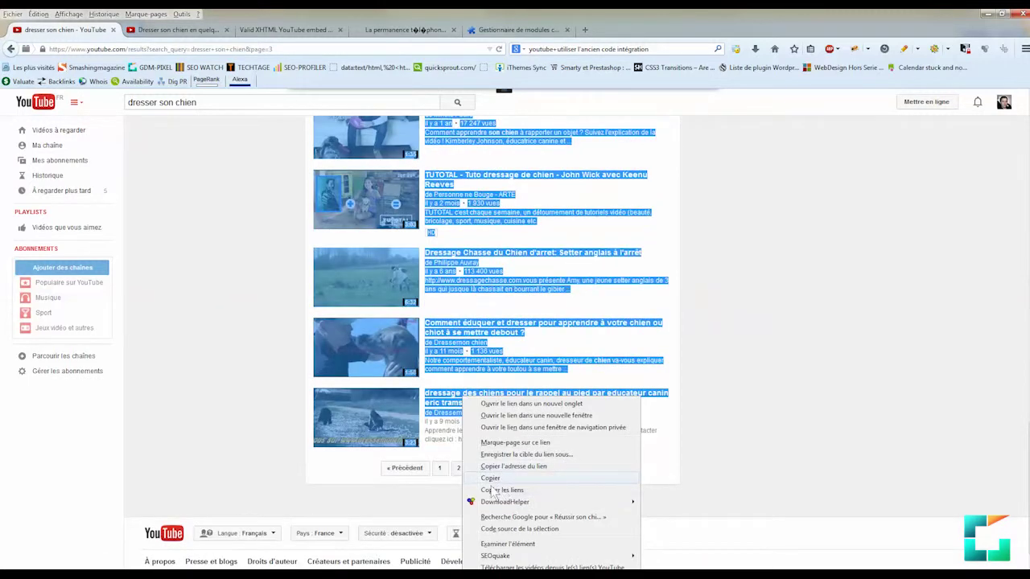
pyautogui.click(488, 491)
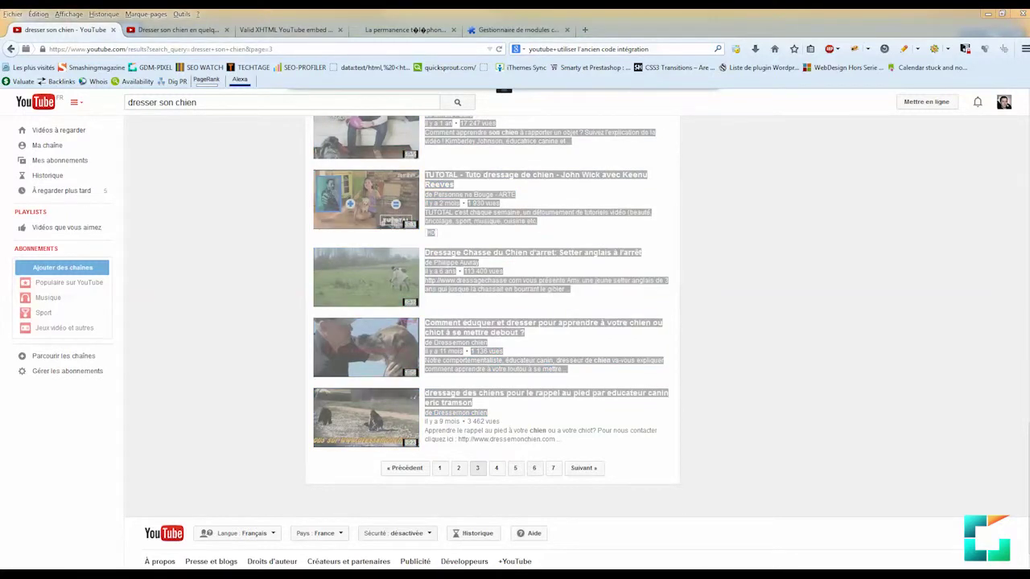
pyautogui.hotkey('alt', 'Tab')
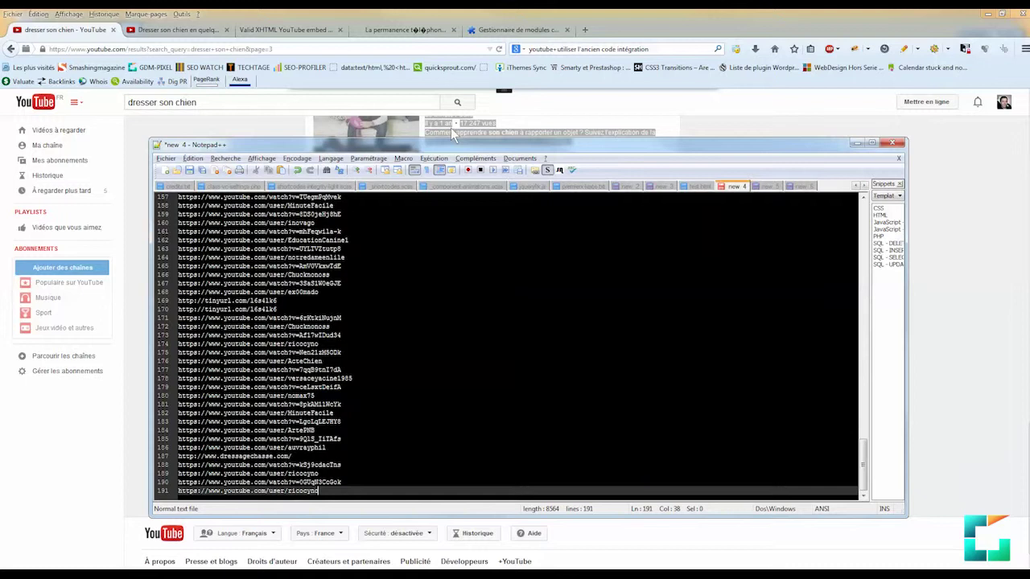
# - Copy the complete list of links from Notepad++ into a blank Excel sheet, starting at cell A3
pyautogui.scroll(20, 375, 394)
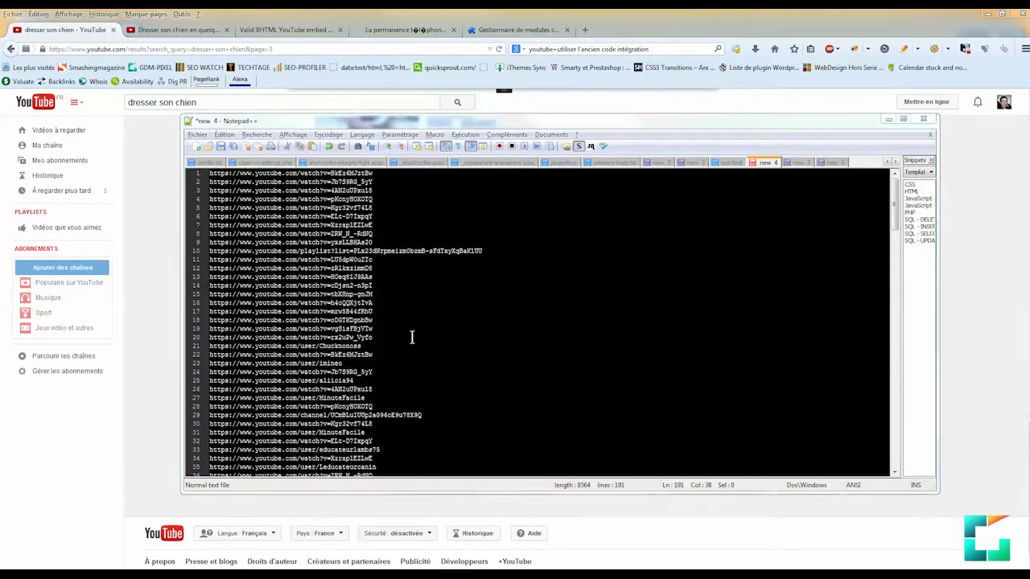
pyautogui.click(421, 304)
pyautogui.hotkey('ctrl', 'a')
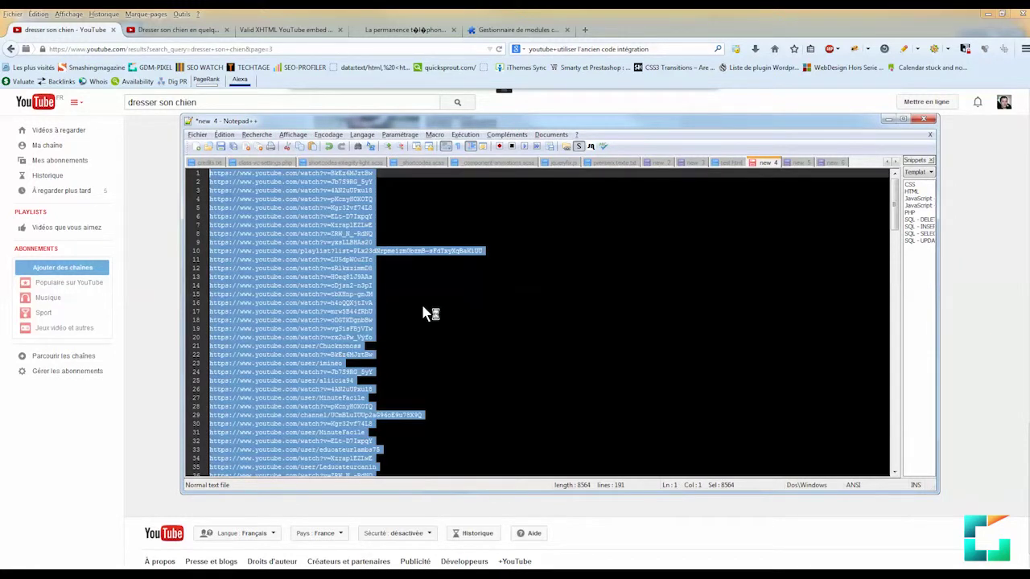
pyautogui.moveTo(425, 314); pyautogui.dragTo(346, 266)
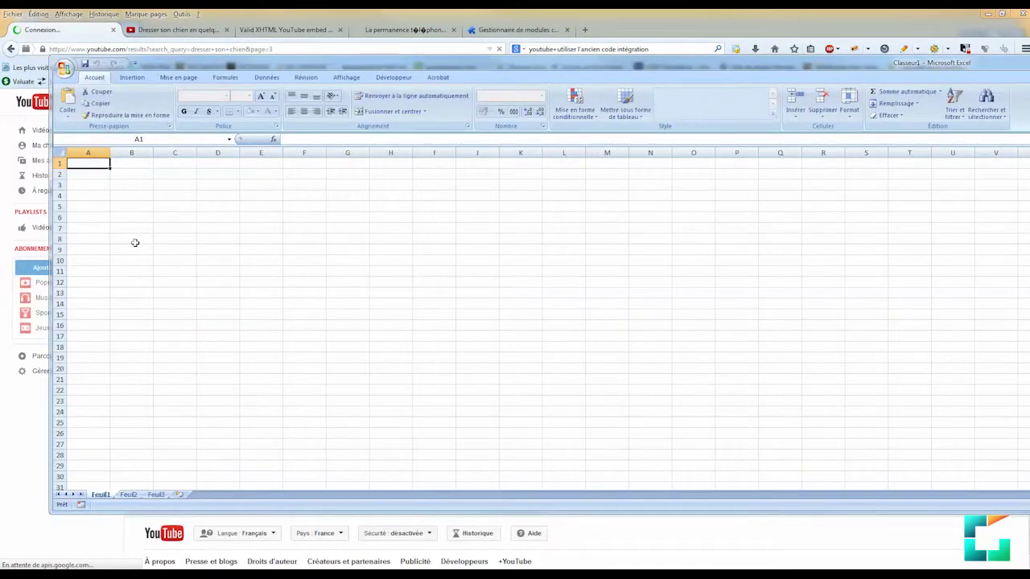
pyautogui.click(133, 77)
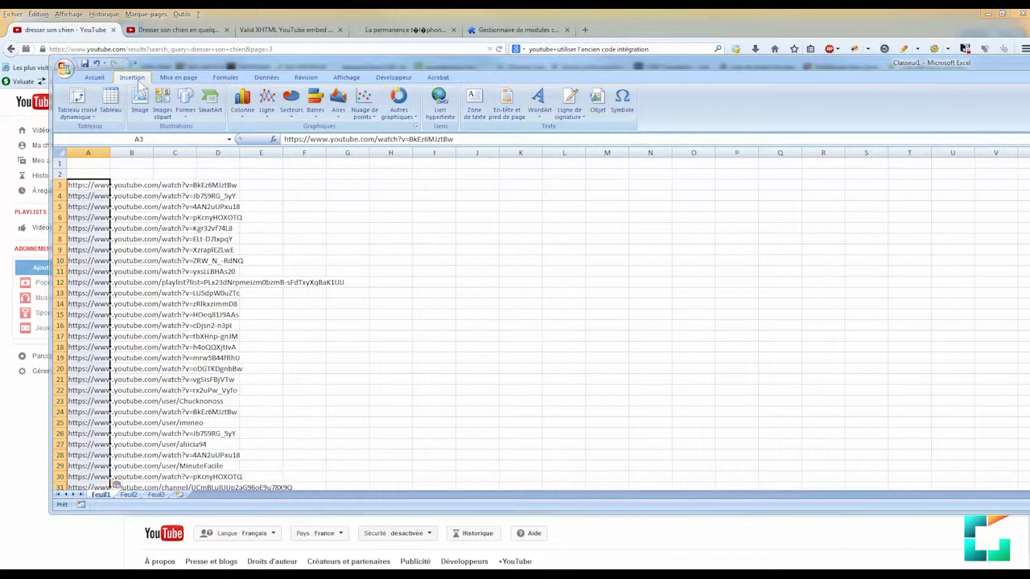
pyautogui.click(112, 101)
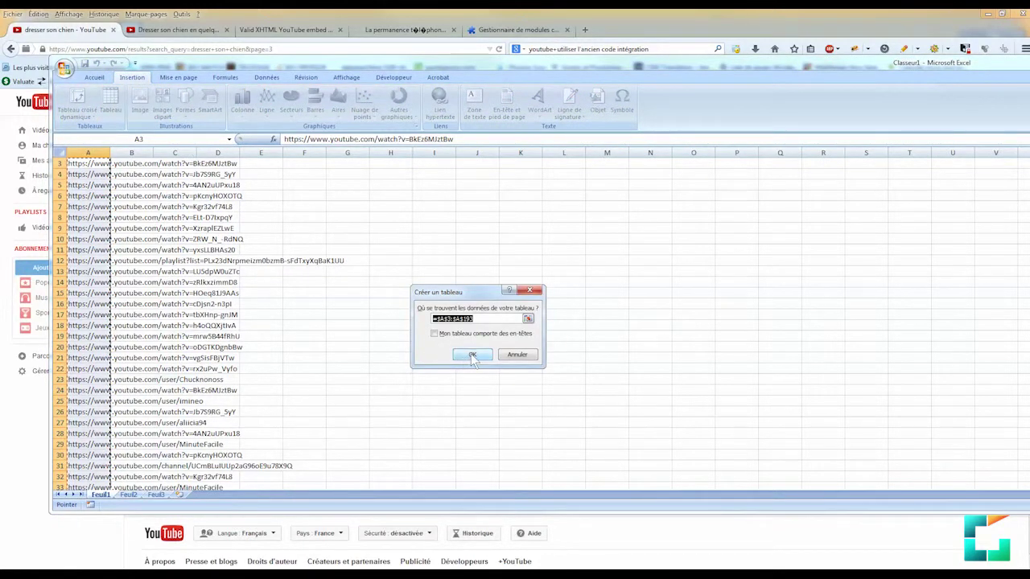
pyautogui.click(445, 335)
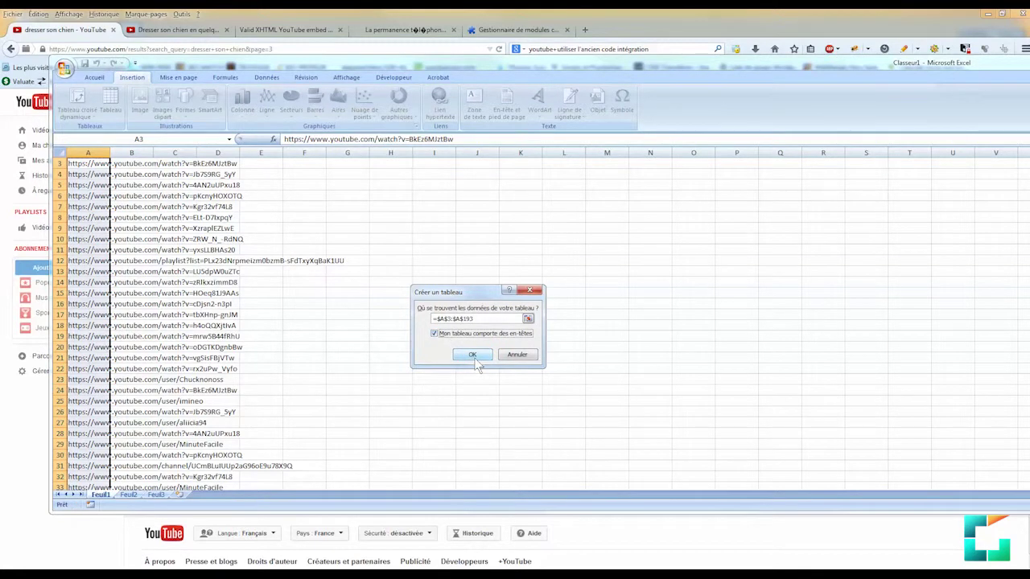
pyautogui.click(473, 355)
pyautogui.hotkey('ctrl', 'z')
# - Create a table from the links in A3:A193 without marking existing headers, and sort its column from A to Z
pyautogui.click(112, 101)
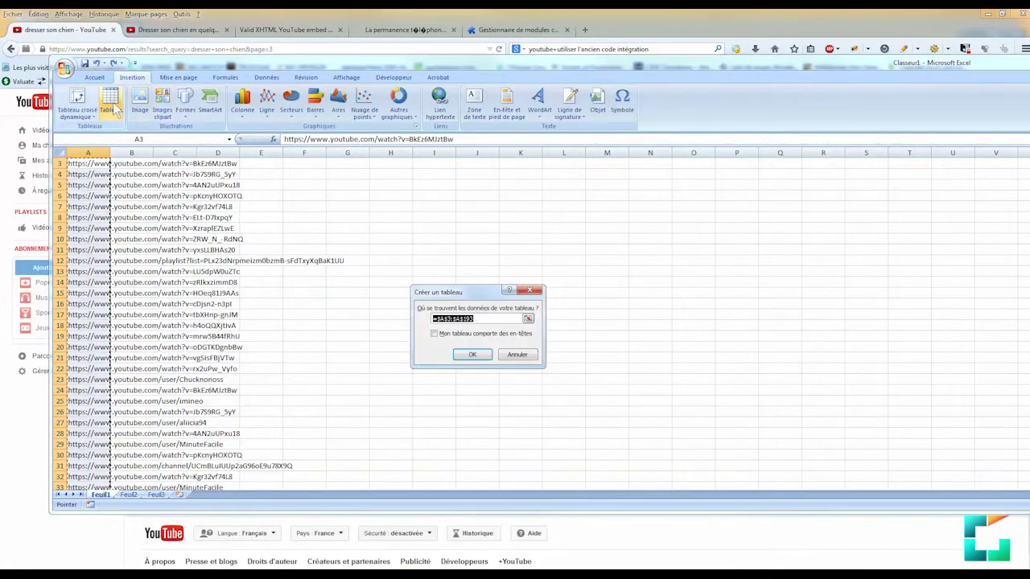
pyautogui.click(473, 355)
pyautogui.scroll(1, 130, 333)
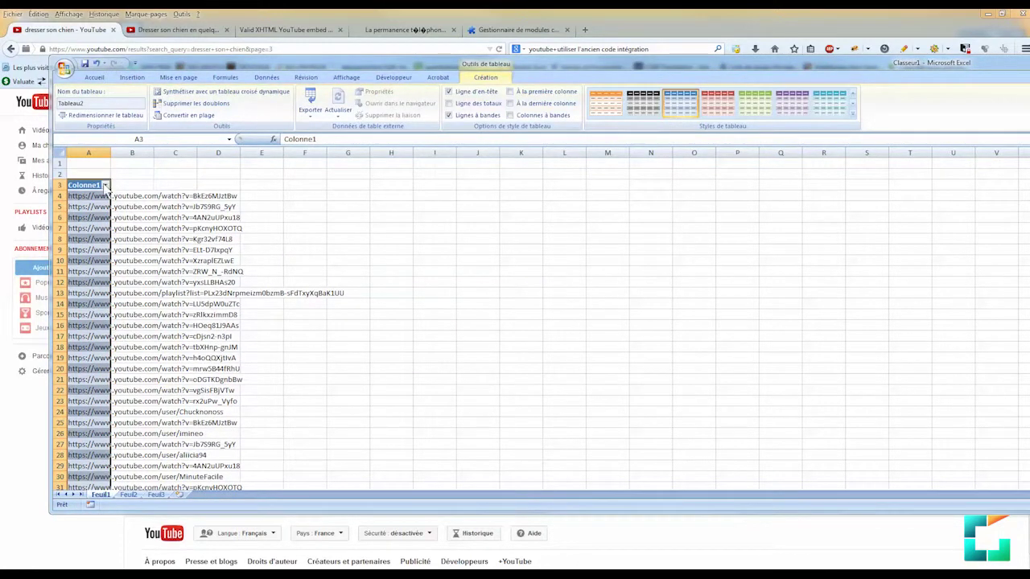
pyautogui.click(105, 185)
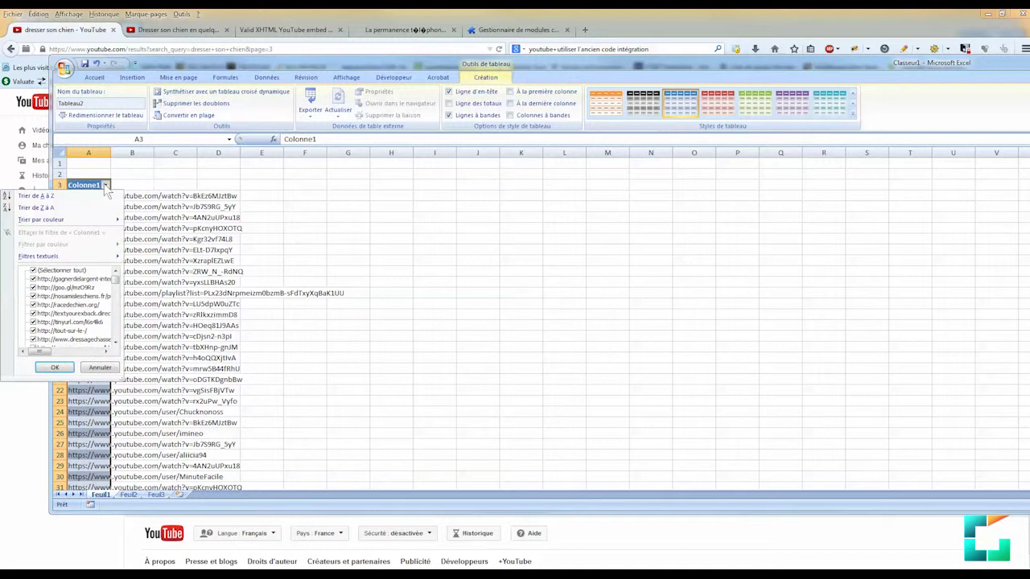
pyautogui.click(48, 196)
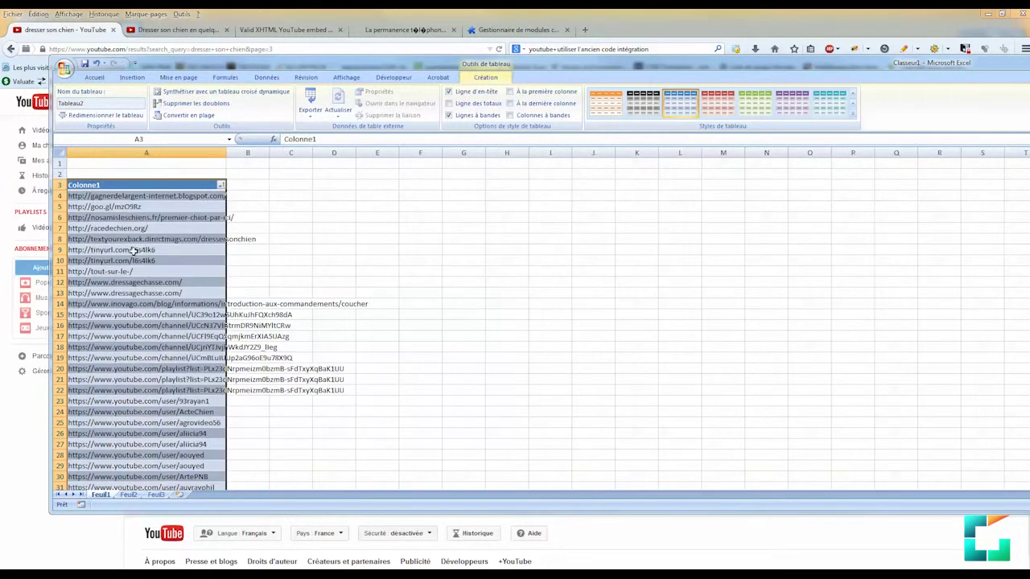
# - Delete the table rows 4 to 77, which hold the external, channel, playlist and user links above the video links
pyautogui.click(131, 251)
pyautogui.scroll(-7, 83, 320)
pyautogui.scroll(-15, 82, 320)
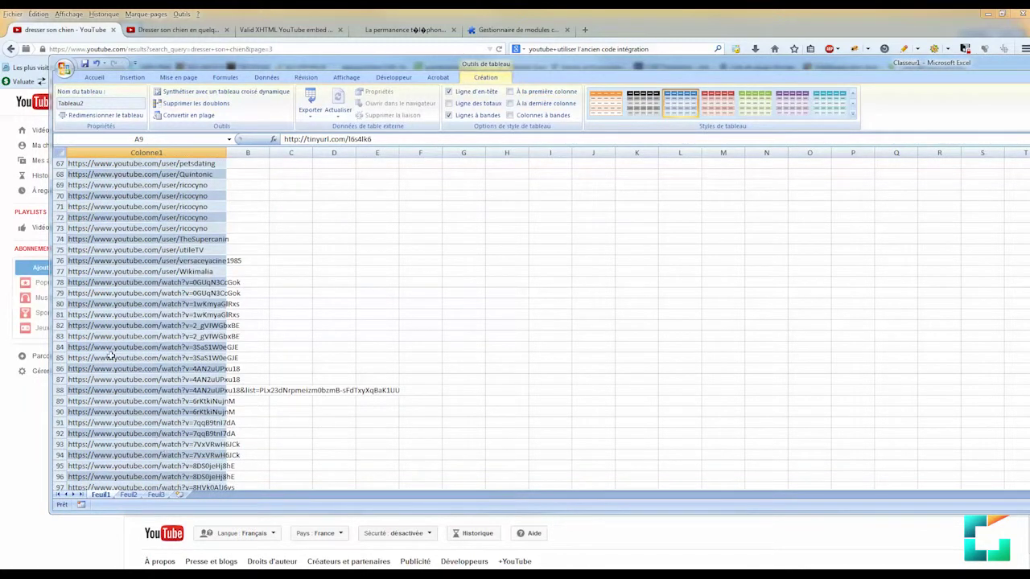
pyautogui.moveTo(104, 274); pyautogui.dragTo(98, 240)
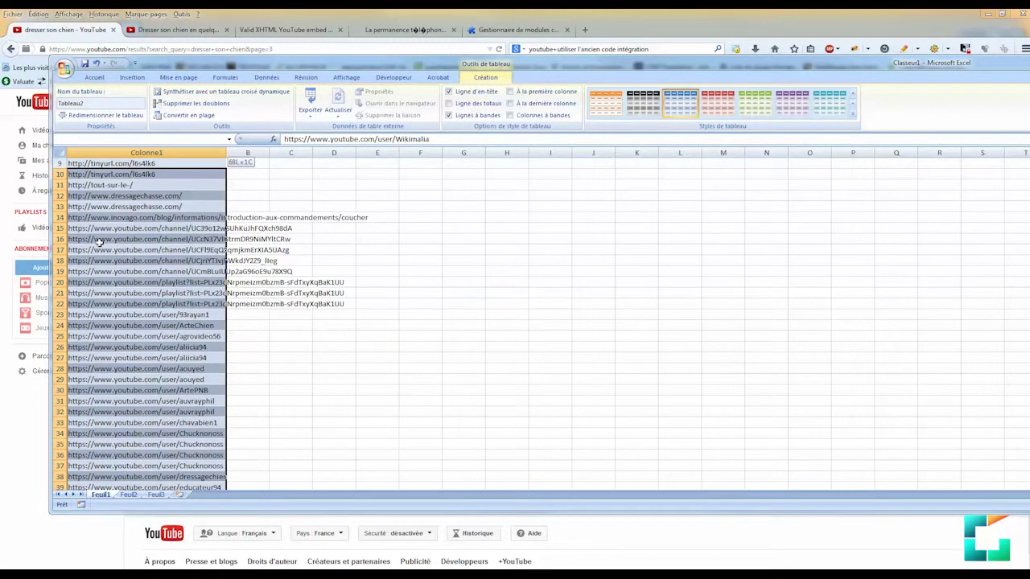
pyautogui.moveTo(98, 241); pyautogui.dragTo(100, 173)
pyautogui.rightClick(106, 193)
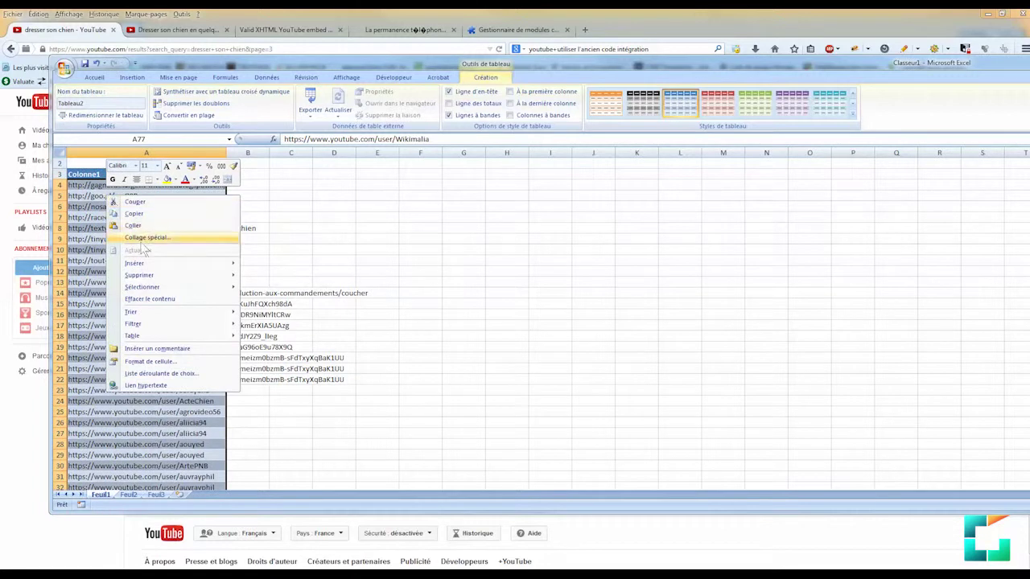
pyautogui.moveTo(147, 276)
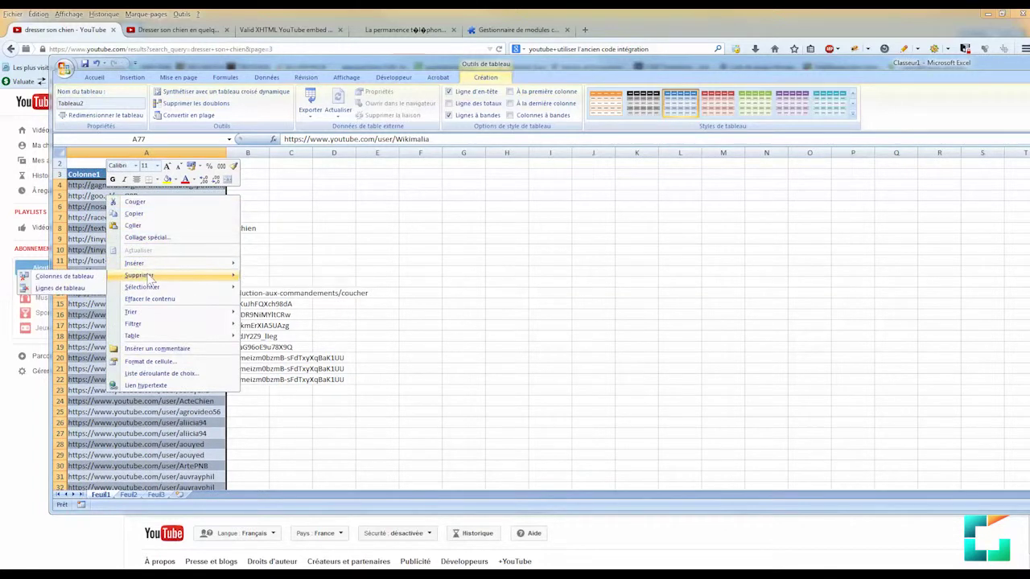
pyautogui.click(57, 284)
# - Remove the duplicate links from the table rows A4:A120, comparing Colonne1 and treating the first row as headers
pyautogui.click(147, 206)
pyautogui.scroll(20, 138, 239)
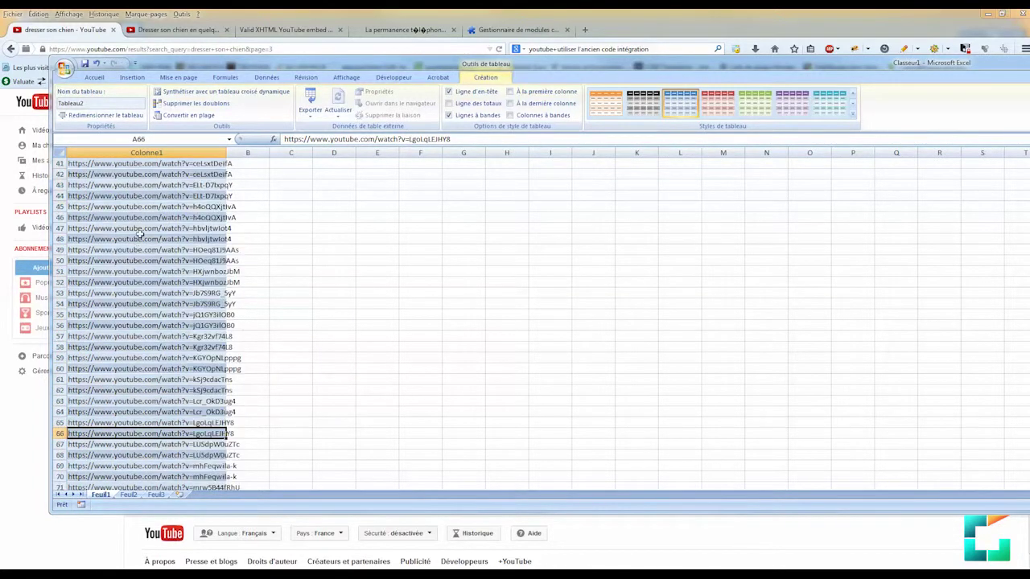
pyautogui.click(172, 152)
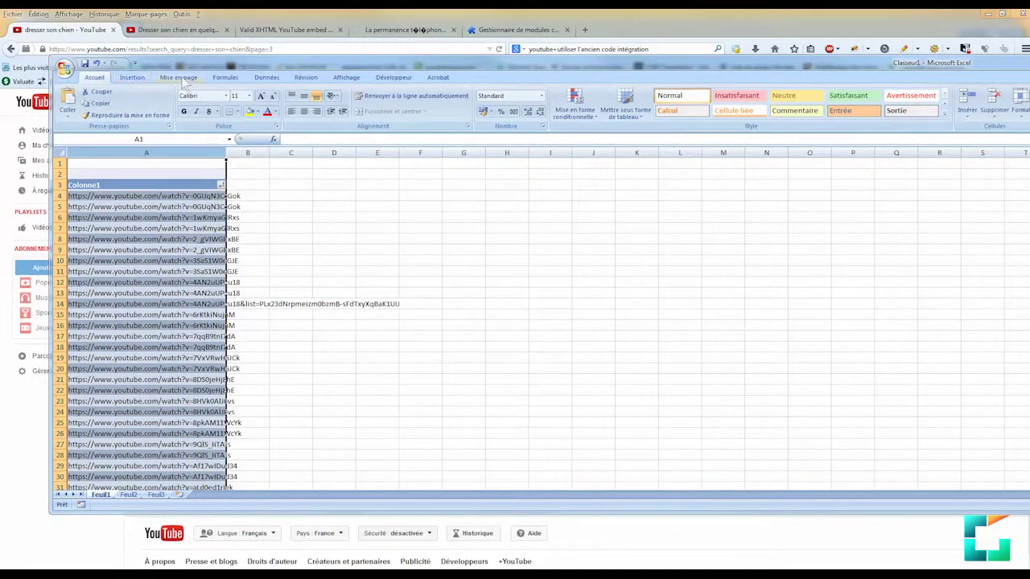
pyautogui.click(237, 80)
pyautogui.scroll(-1, 201, 80)
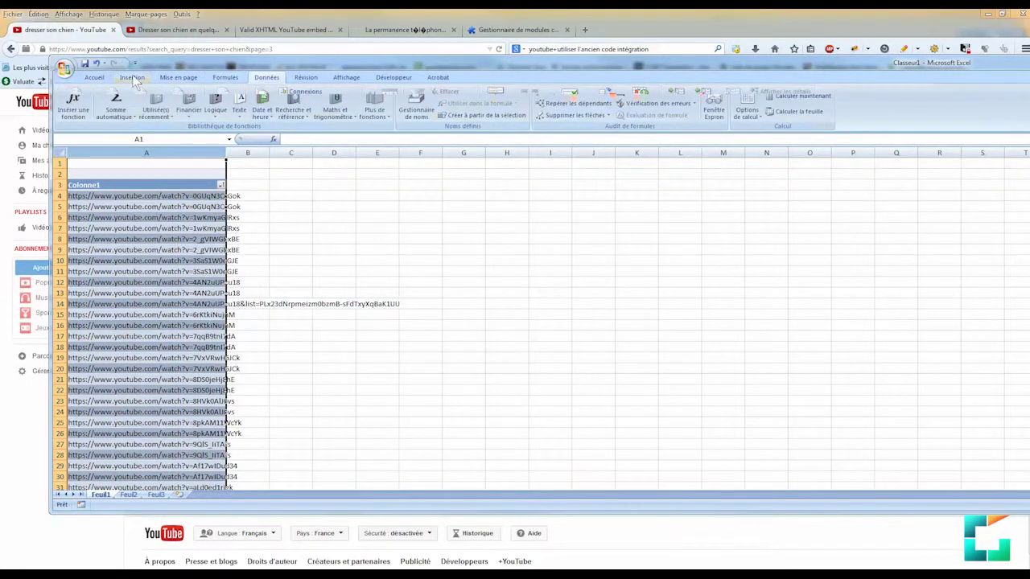
pyautogui.click(120, 229)
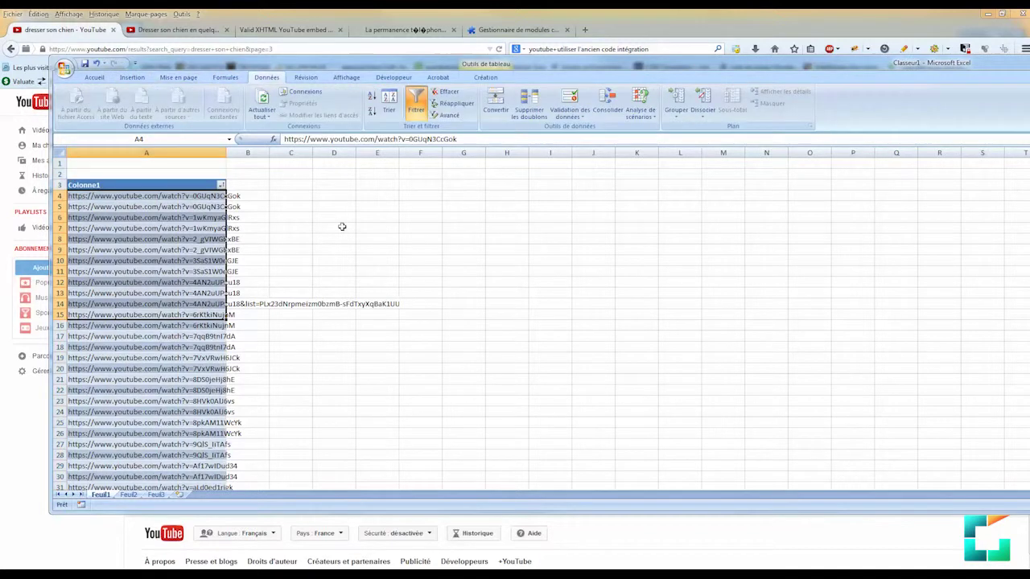
pyautogui.click(111, 196)
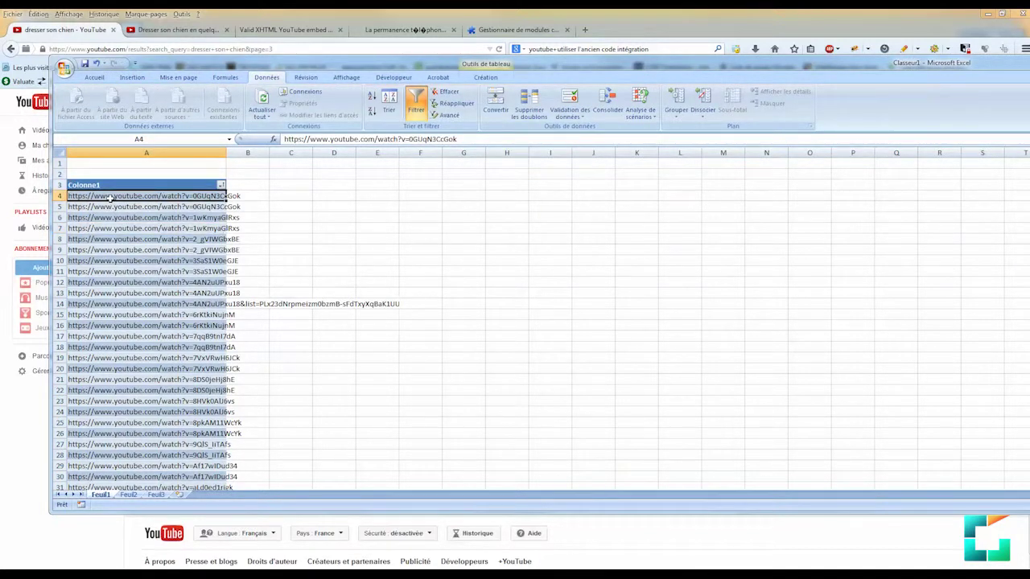
pyautogui.moveTo(111, 197); pyautogui.dragTo(97, 512)
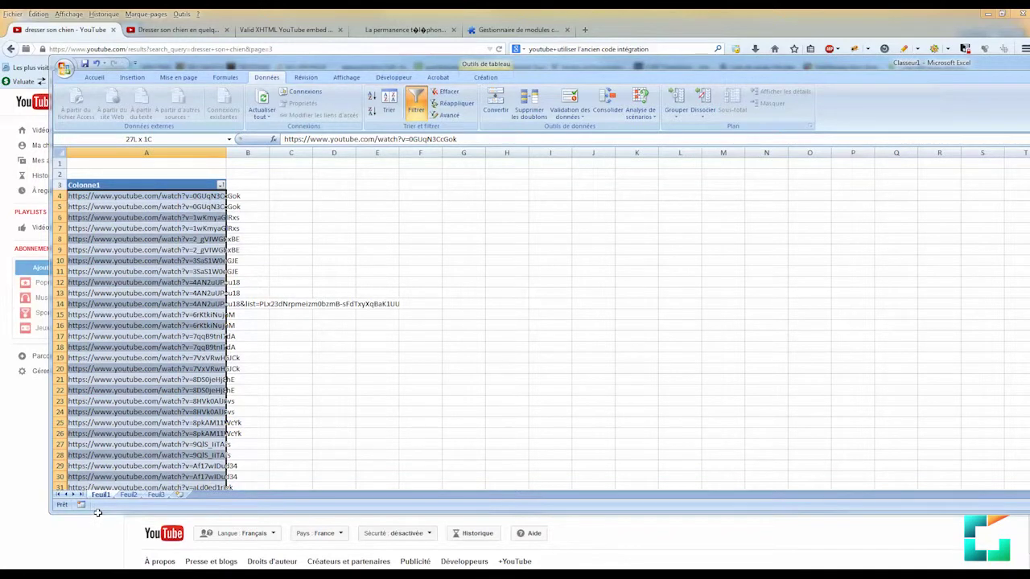
pyautogui.moveTo(97, 513); pyautogui.dragTo(108, 468)
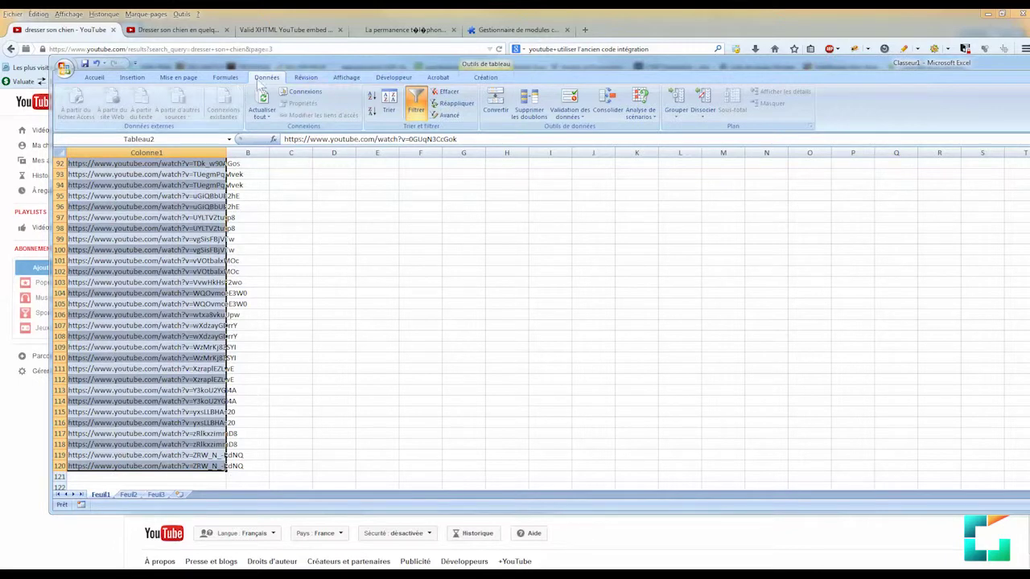
pyautogui.click(529, 102)
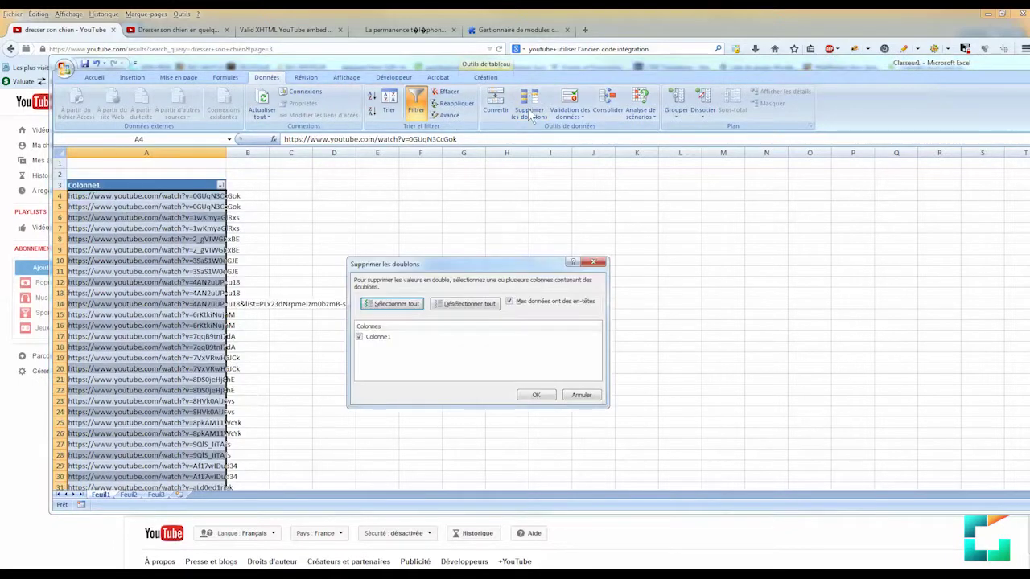
pyautogui.click(534, 396)
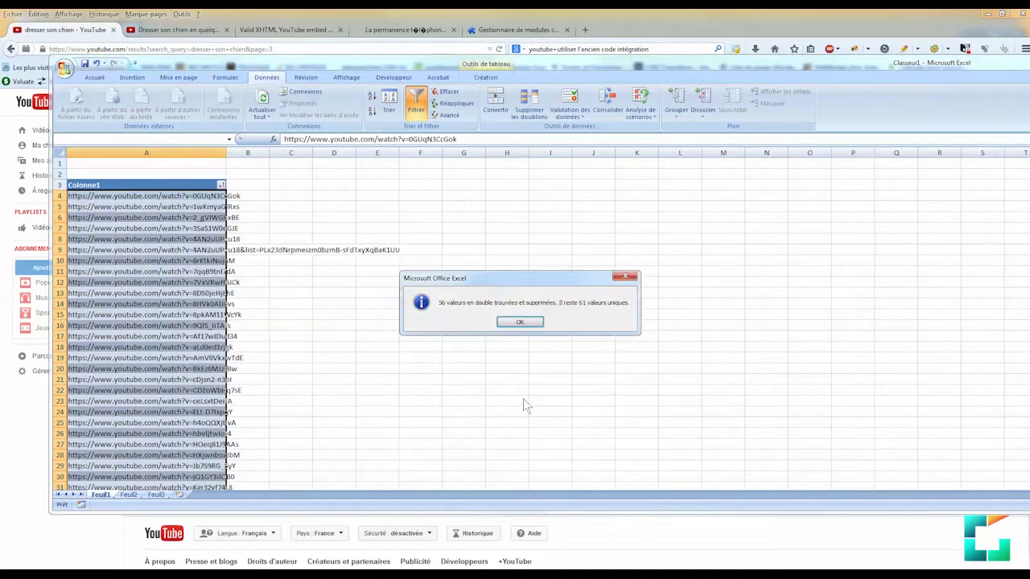
pyautogui.click(520, 323)
# - Delete table row 9, which holds the 4AN2uUPxu18 video link with a &list= playlist parameter
pyautogui.click(143, 219)
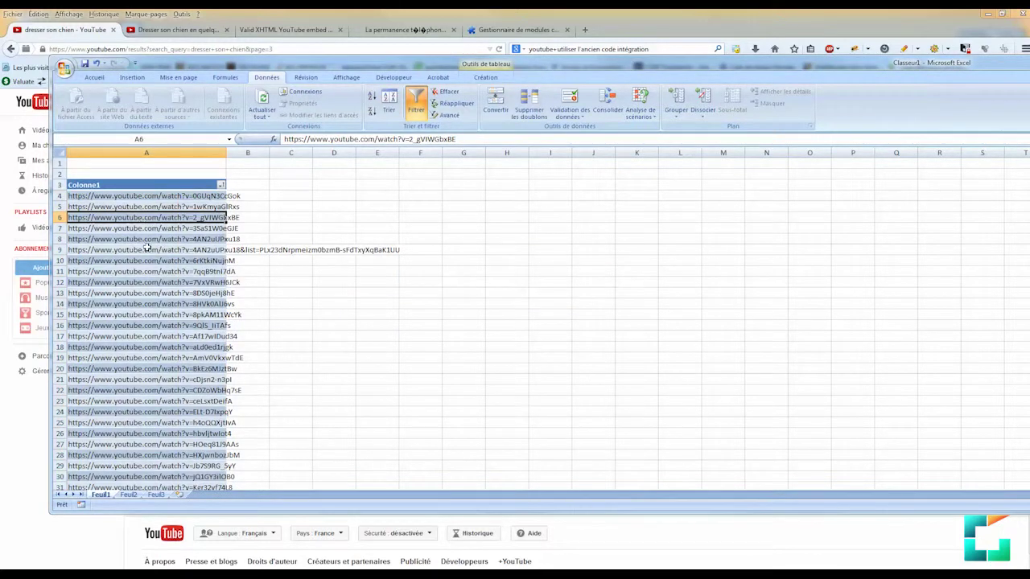
pyautogui.click(121, 251)
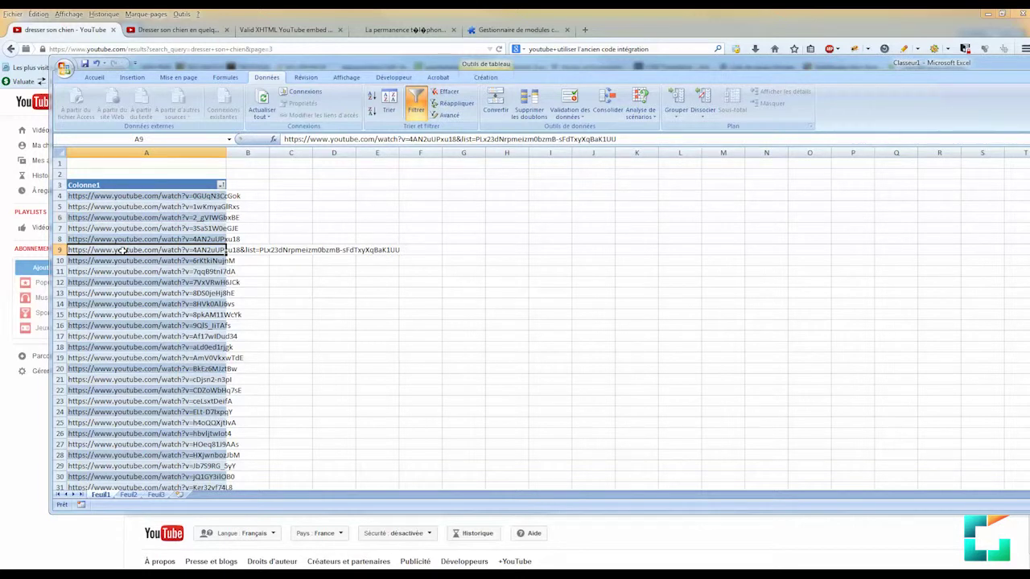
pyautogui.rightClick(95, 251)
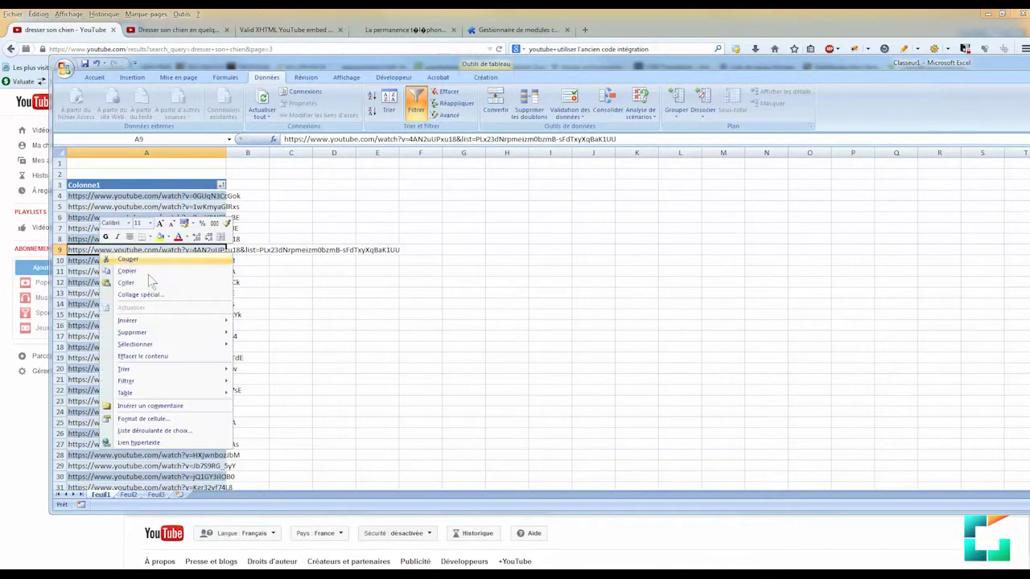
pyautogui.moveTo(141, 332)
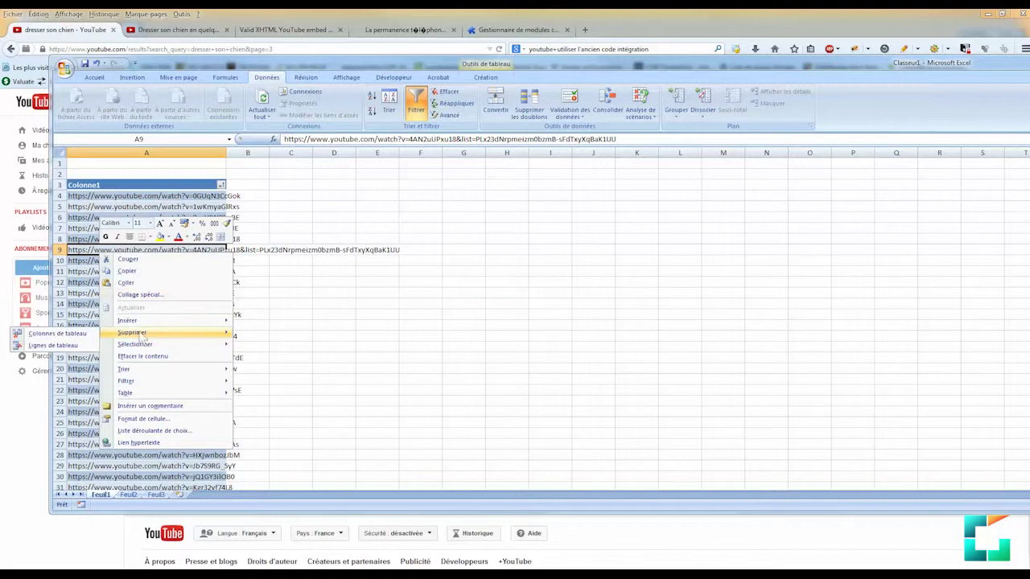
pyautogui.click(50, 346)
# - Delete table row 44, the other video link that carries a &list= playlist parameter
pyautogui.scroll(-8, 160, 249)
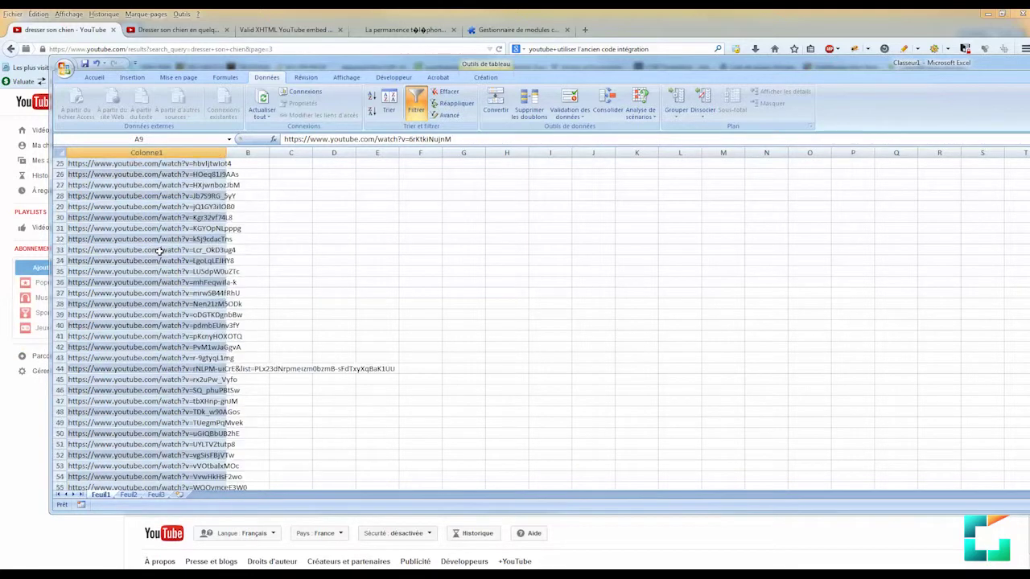
pyautogui.click(128, 369)
pyautogui.scroll(-8, 129, 368)
pyautogui.scroll(5, 127, 364)
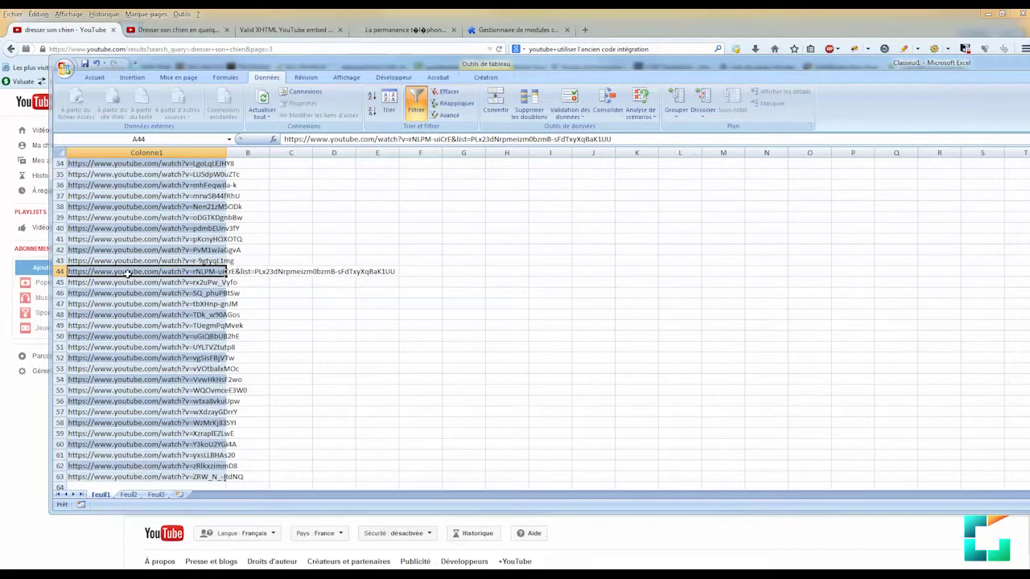
pyautogui.rightClick(127, 272)
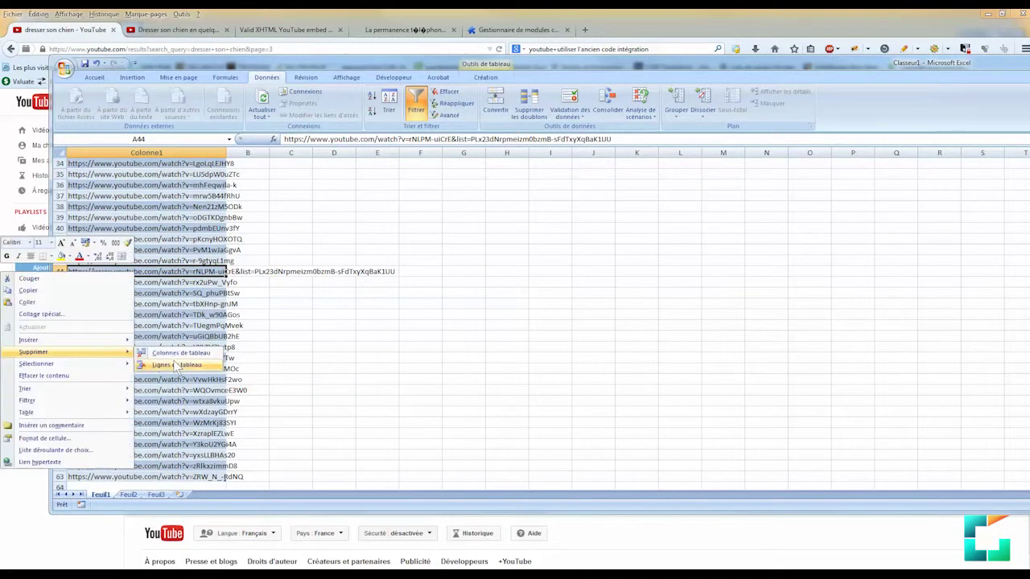
pyautogui.click(165, 361)
pyautogui.click(153, 239)
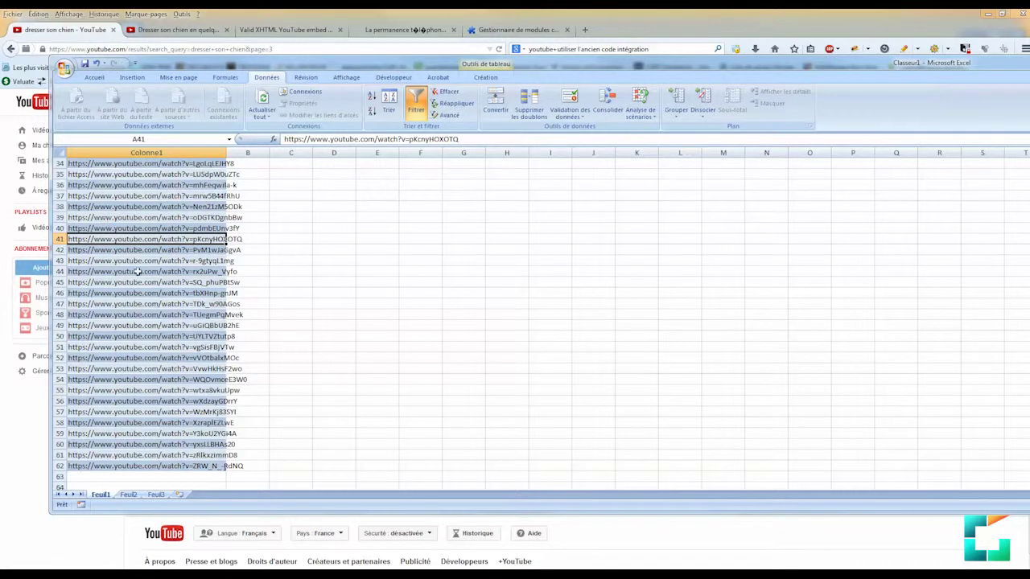
pyautogui.click(193, 229)
pyautogui.scroll(5, 141, 298)
pyautogui.scroll(6, 151, 317)
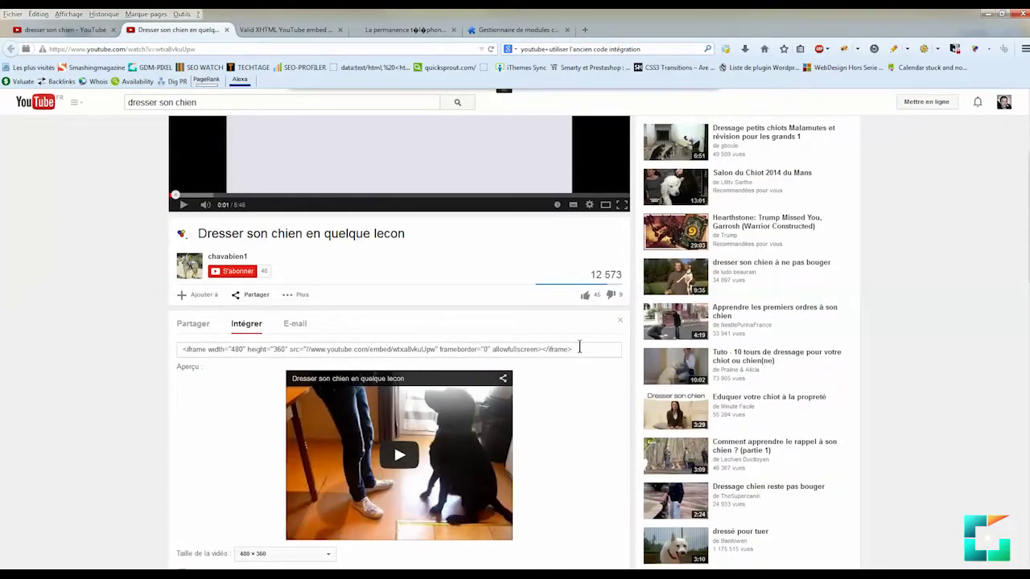
# - Examine the iframe embed code and the embedding options of the YouTube video "Dresser son chien en quelque lecon"
pyautogui.scroll(4, 11, 361)
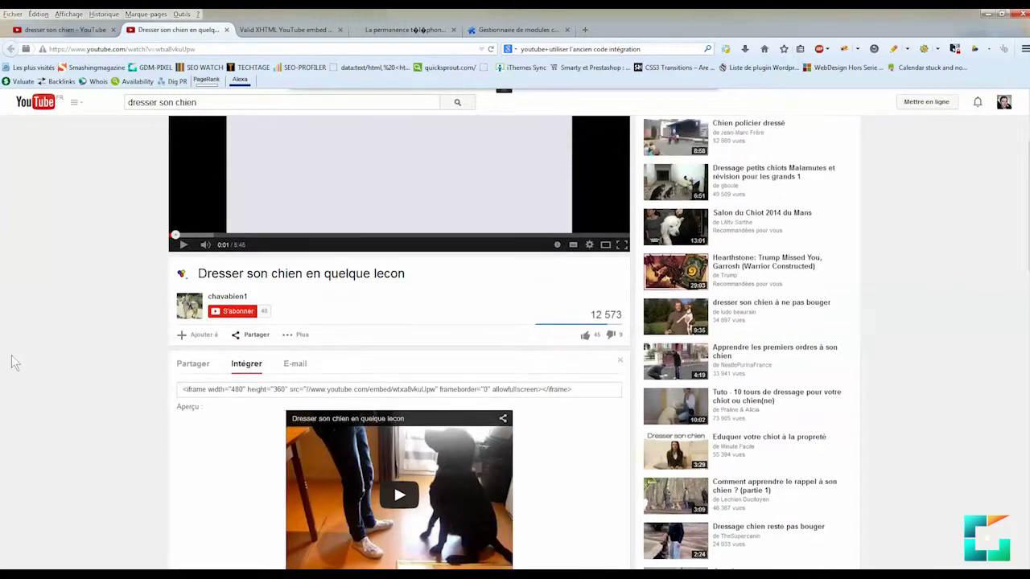
pyautogui.scroll(-3, 153, 268)
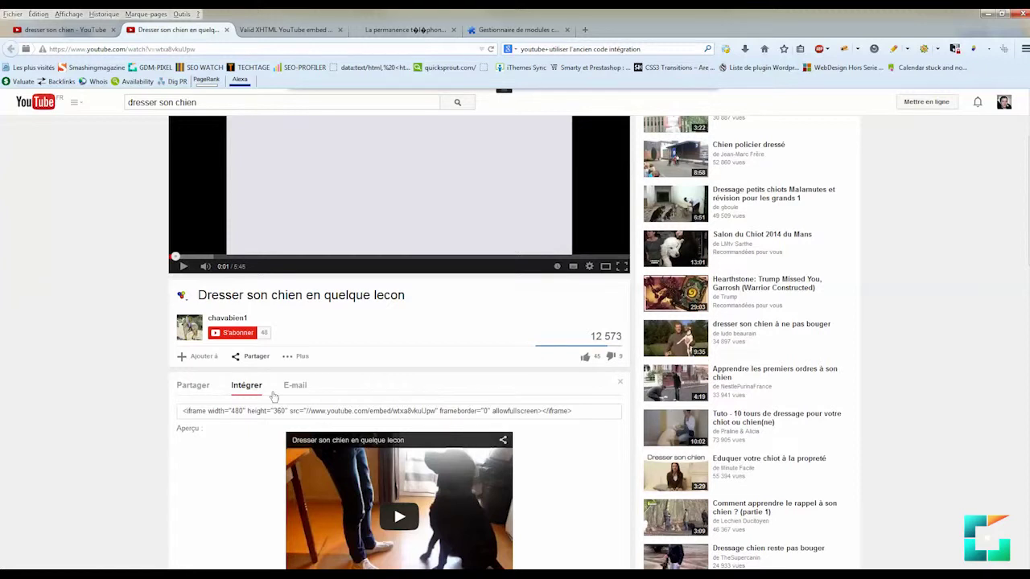
pyautogui.scroll(-8, 150, 379)
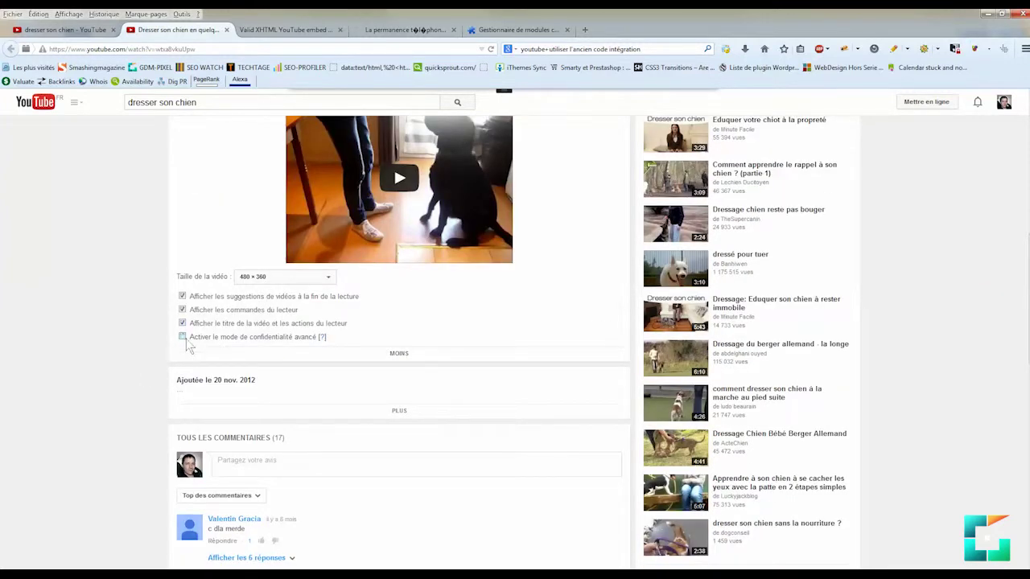
pyautogui.scroll(4, 158, 365)
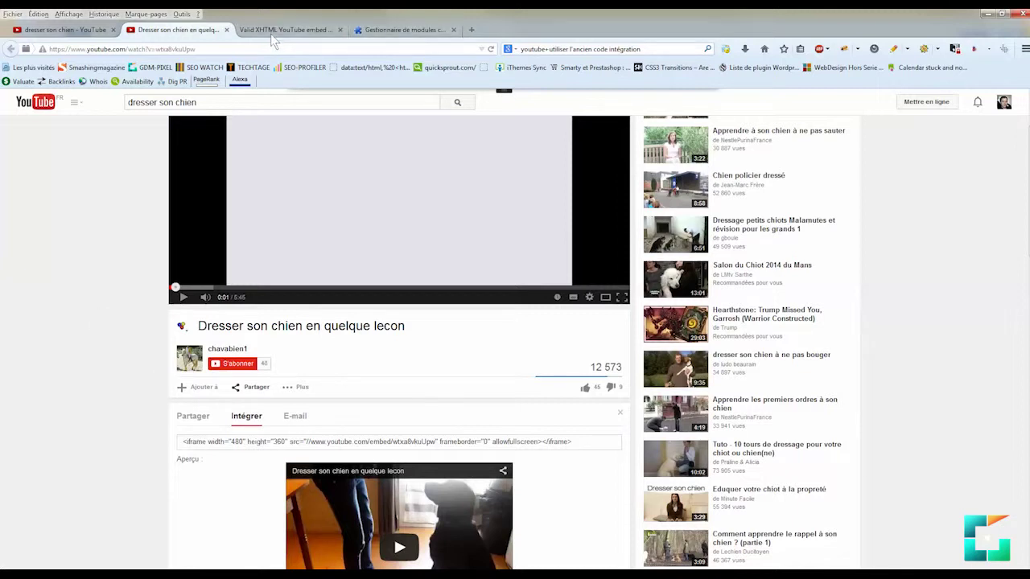
# - Copy the result from the Valid XHTML YouTube embed code generator and replace the whole link list in Notepad++ with it
pyautogui.click(271, 32)
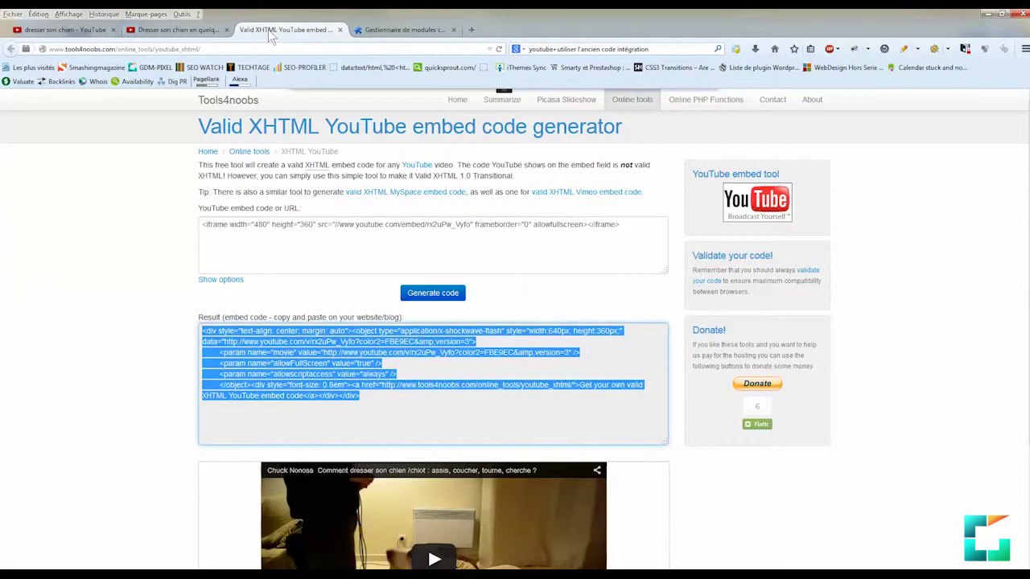
pyautogui.click(134, 294)
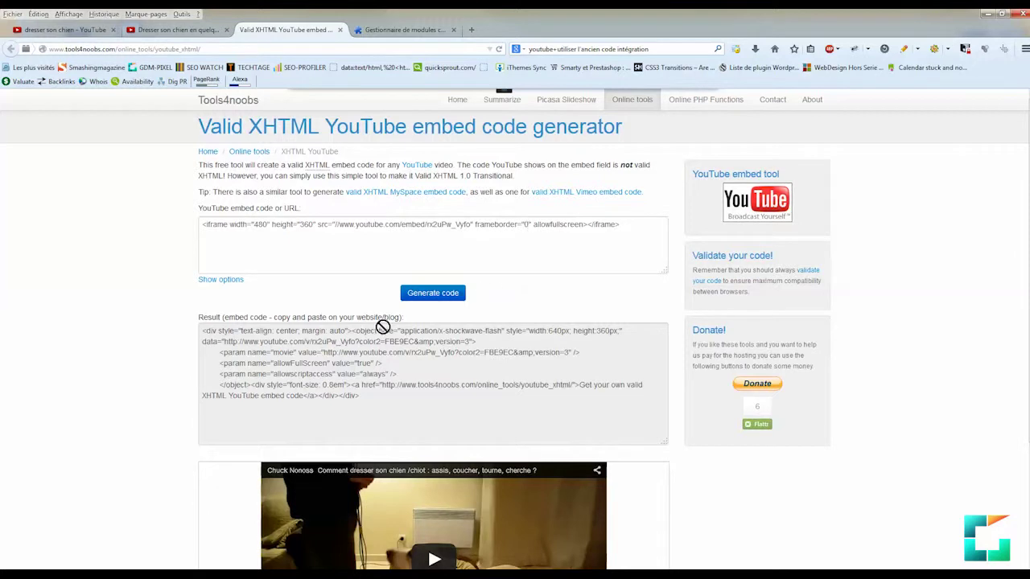
pyautogui.click(358, 408)
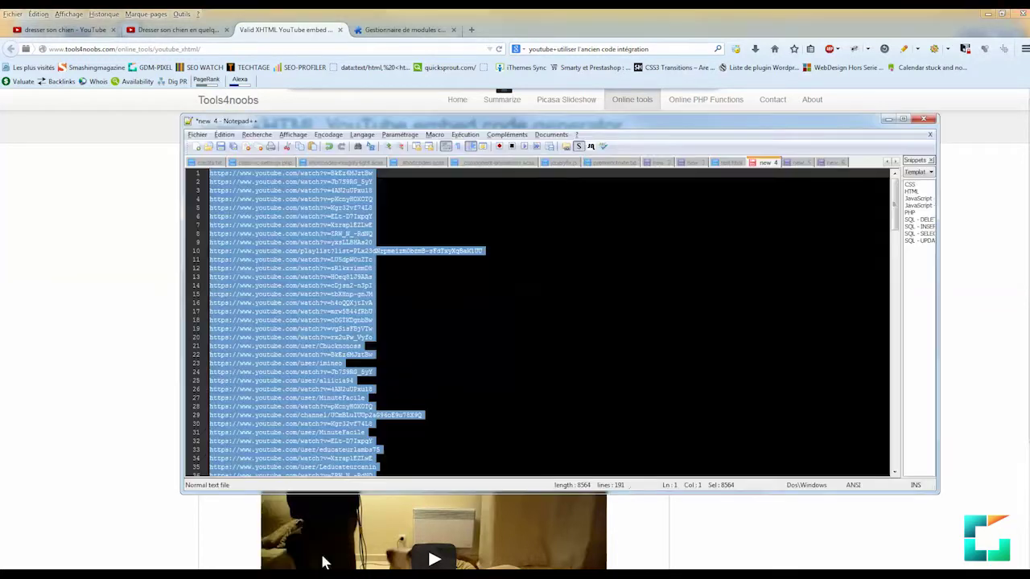
pyautogui.hotkey('alt', 'Tab')
pyautogui.click(478, 322)
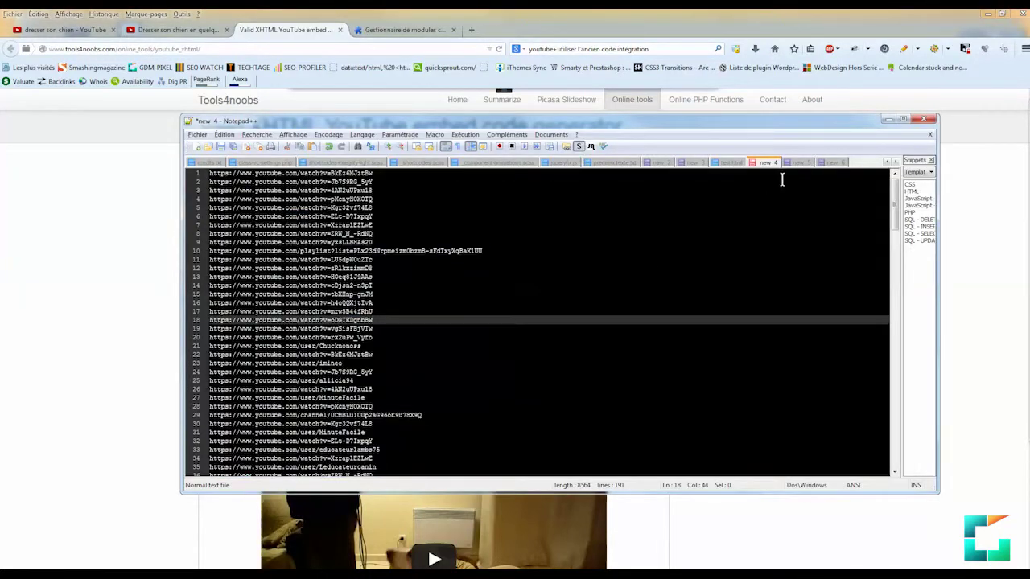
pyautogui.click(437, 356)
pyautogui.hotkey('ctrl', 'a')
pyautogui.hotkey('ctrl', 'v')
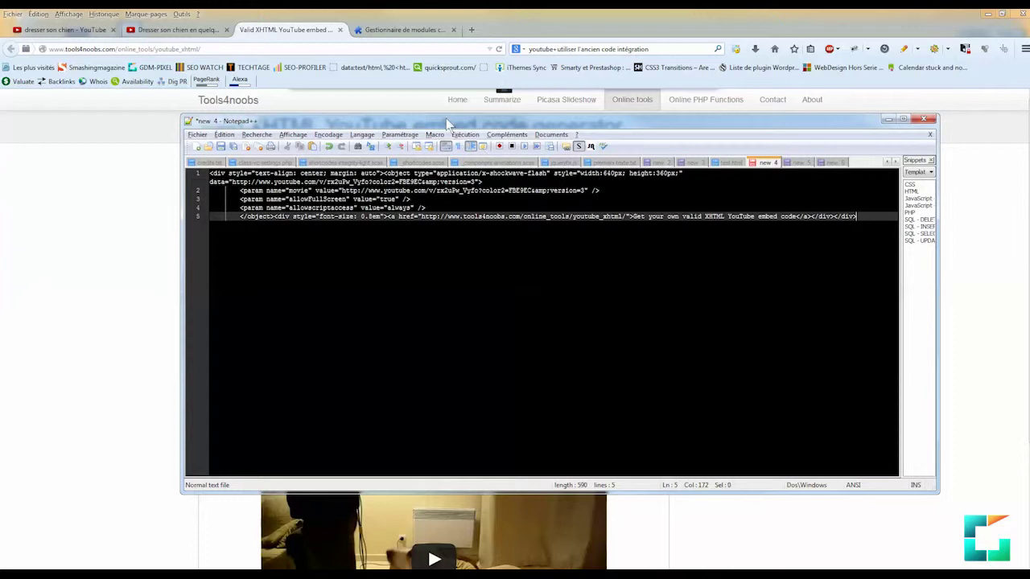
# - Set the object's width in the pasted embed code to 480px
pyautogui.moveTo(449, 125); pyautogui.dragTo(408, 180)
pyautogui.moveTo(562, 226); pyautogui.dragTo(576, 226)
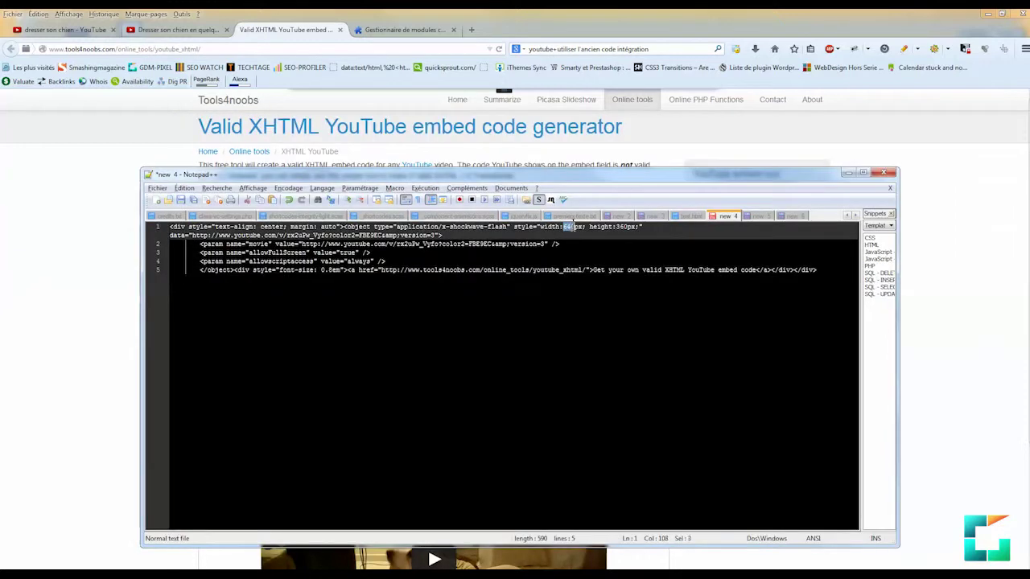
pyautogui.write('480')
# - Remove the "?color2=FBE9EC&amp;version=3" suffix from both video URLs, in the data attribute and the movie parameter
pyautogui.moveTo(328, 235); pyautogui.dragTo(436, 236)
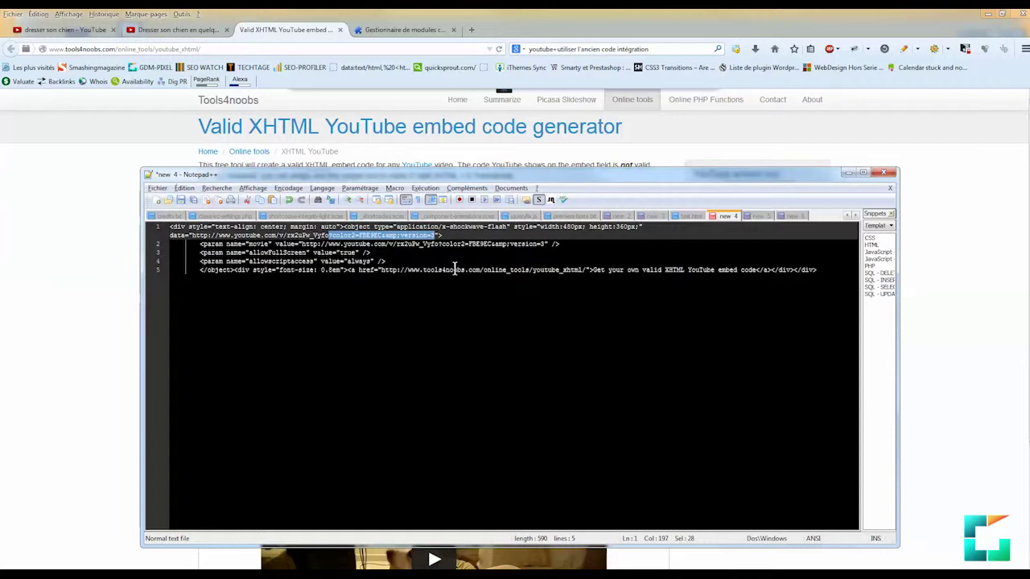
pyautogui.press('Delete')
pyautogui.moveTo(438, 235); pyautogui.dragTo(543, 232)
pyautogui.press('Delete')
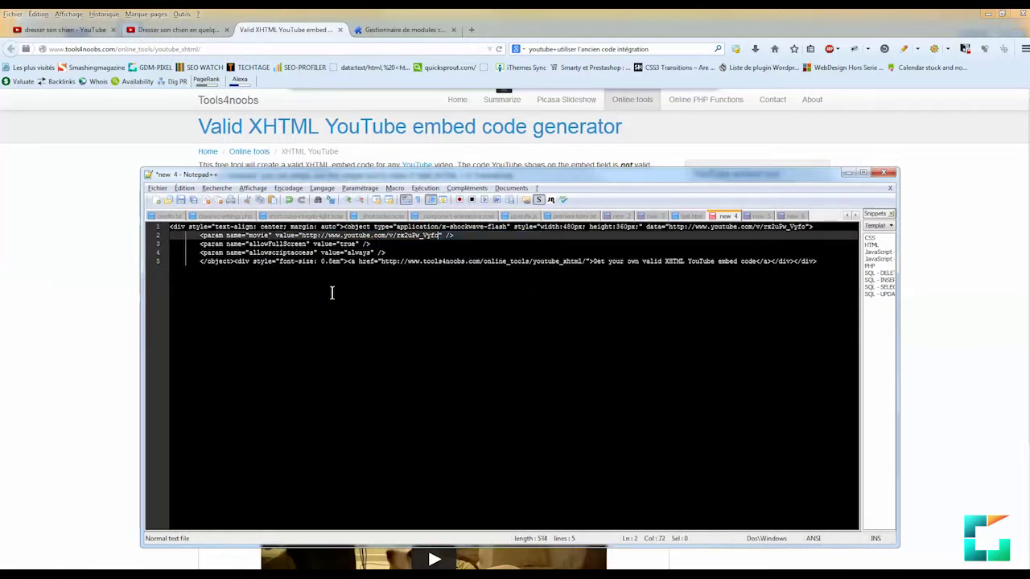
# - Delete the inner 0.8em div with the tools4noobs credit link, keeping the closing object and outer div tags
pyautogui.doubleClick(785, 261)
pyautogui.moveTo(783, 259); pyautogui.dragTo(817, 261)
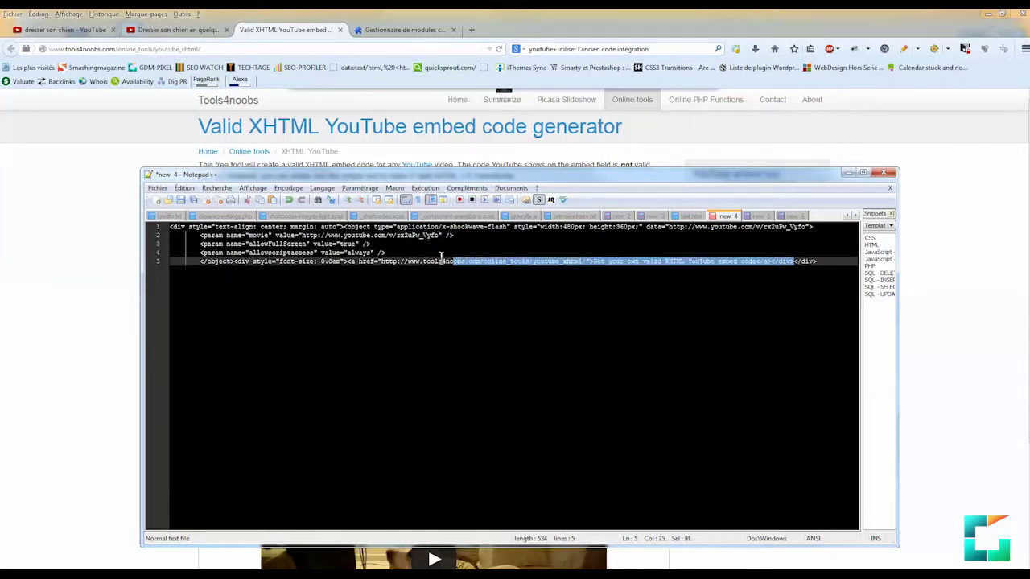
pyautogui.moveTo(331, 269); pyautogui.dragTo(237, 268)
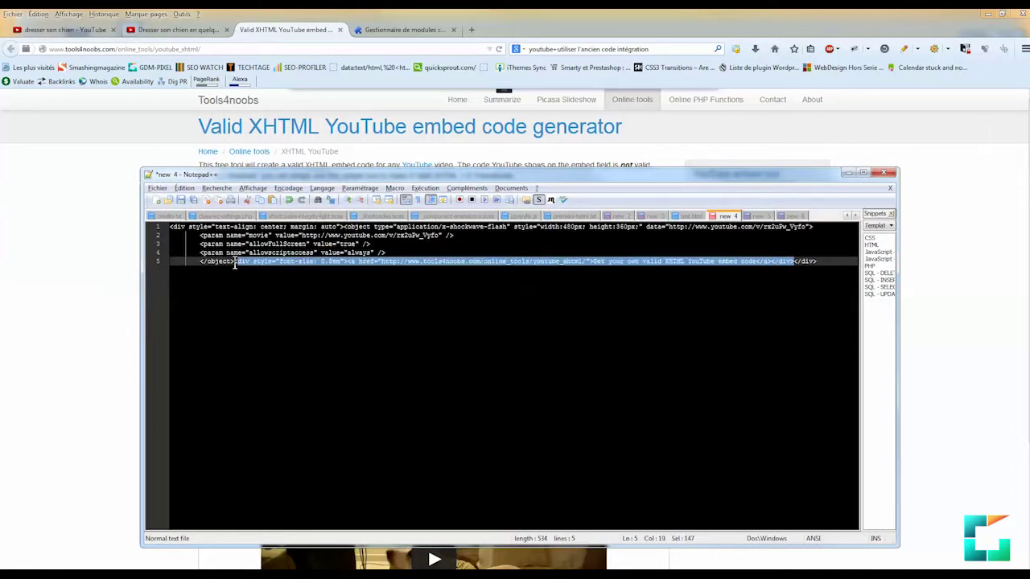
pyautogui.press('Delete')
# - Join the embed code into a single line by removing the line breaks and indentation before each param tag and the closing object tag
pyautogui.click(200, 235)
pyautogui.press('BackSpace')
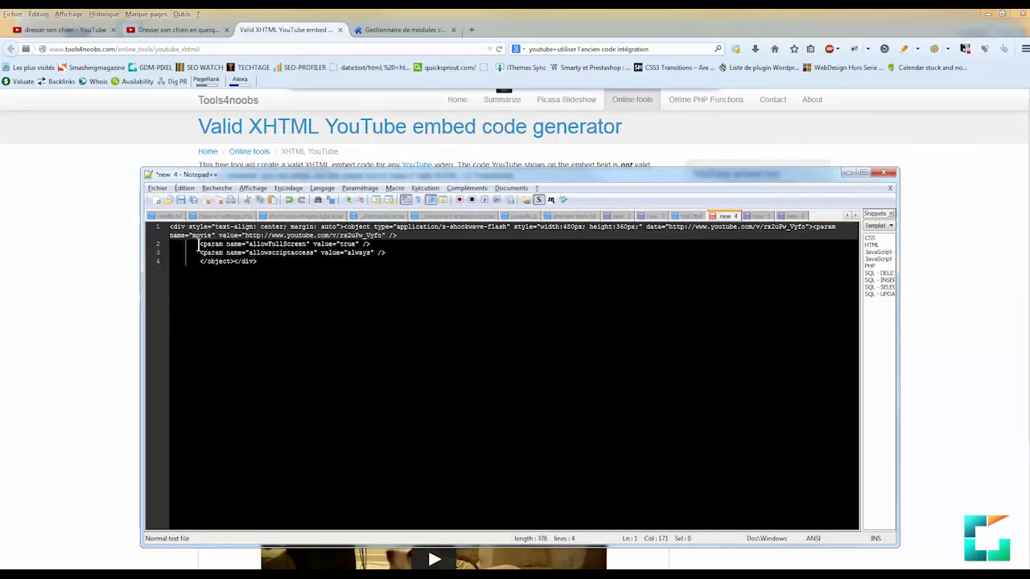
pyautogui.moveTo(198, 244); pyautogui.dragTo(169, 244)
pyautogui.press('BackSpace')
pyautogui.press('BackSpace')
pyautogui.press('BackSpace')
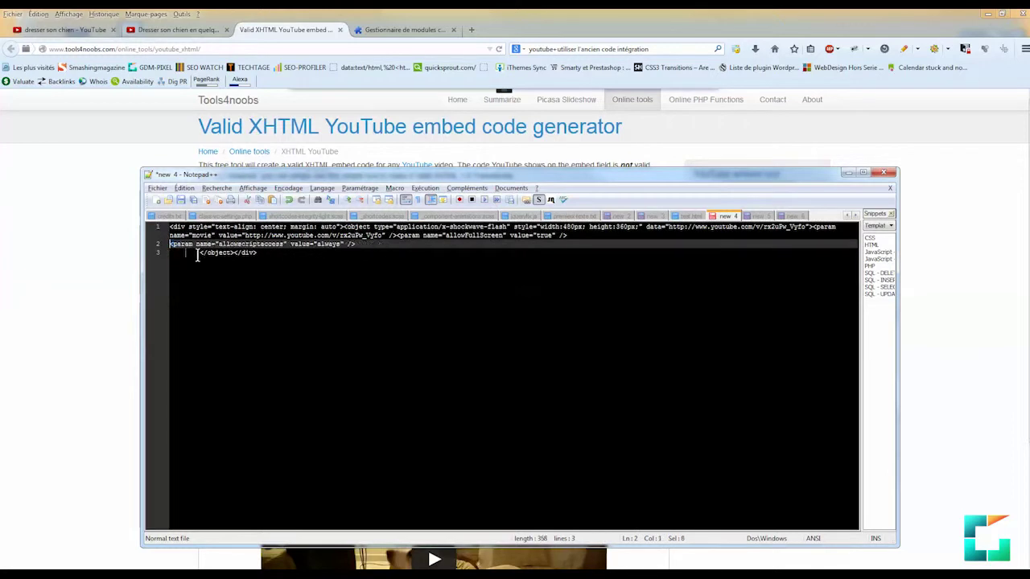
pyautogui.press('BackSpace')
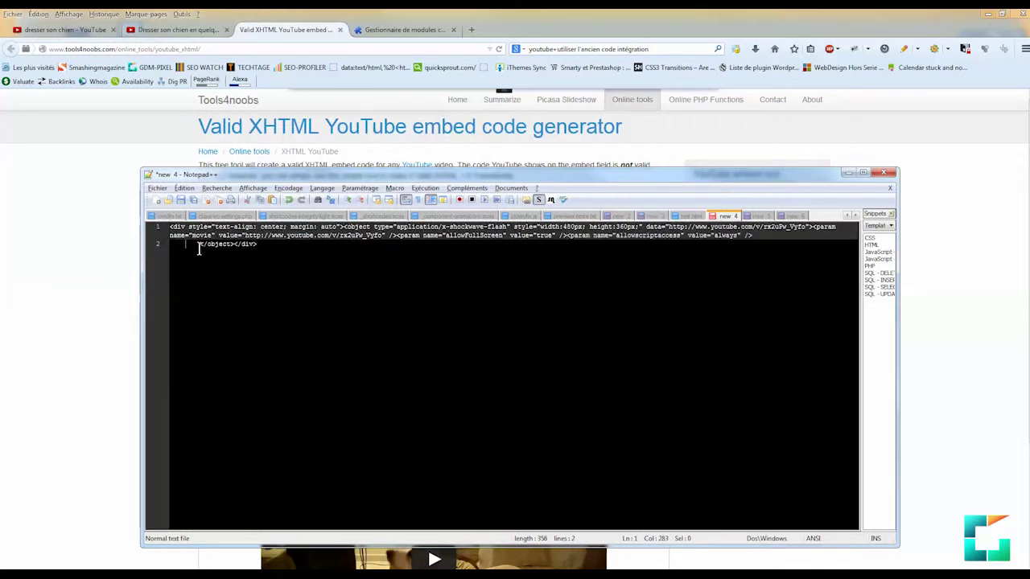
pyautogui.moveTo(199, 244); pyautogui.dragTo(170, 243)
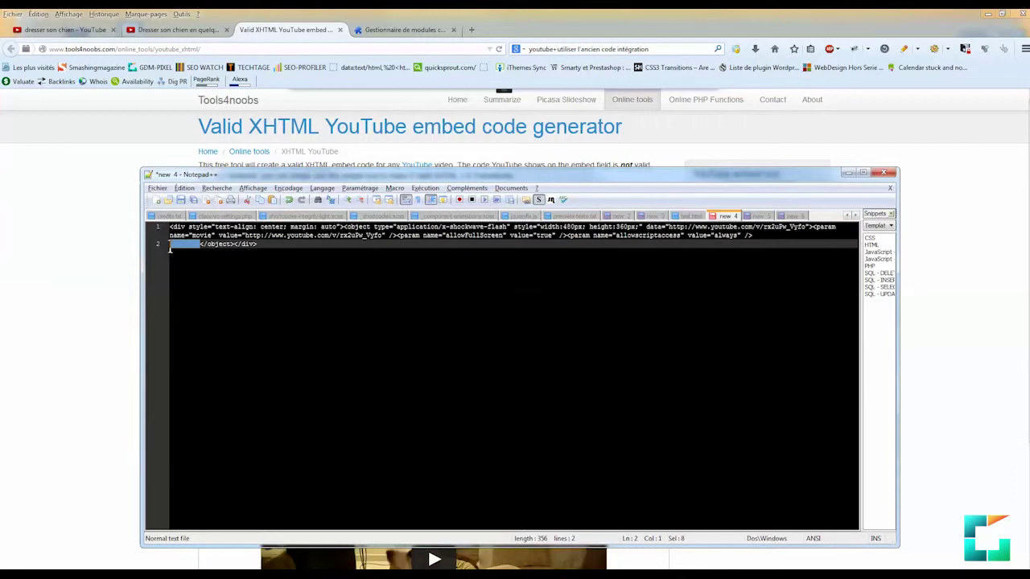
pyautogui.press('BackSpace')
pyautogui.press('BackSpace')
# - Copy the entire single-line embed code and paste it into cell F4 of the Excel sheet
pyautogui.hotkey('ctrl', 'a')
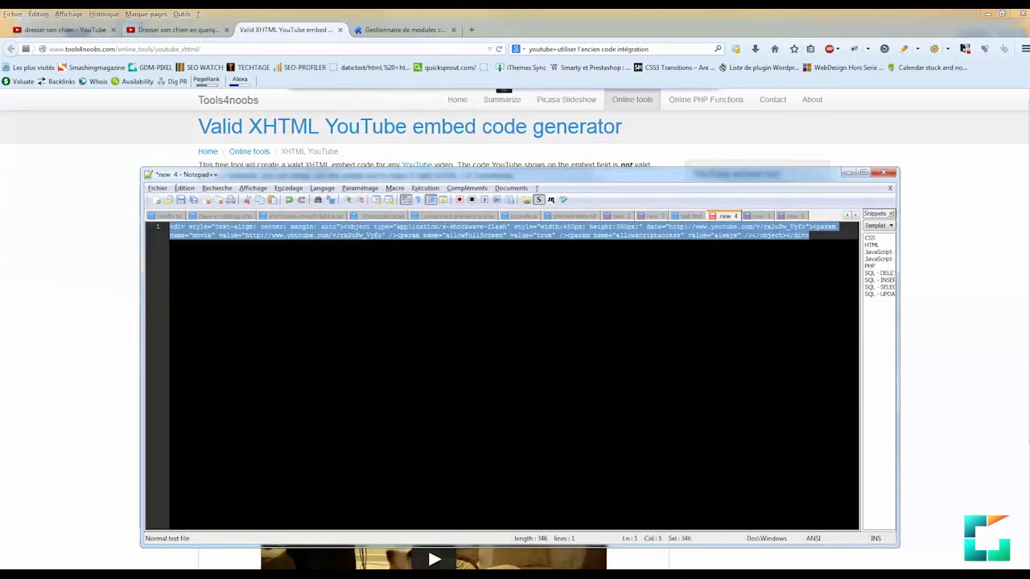
pyautogui.hotkey('alt', 'Tab')
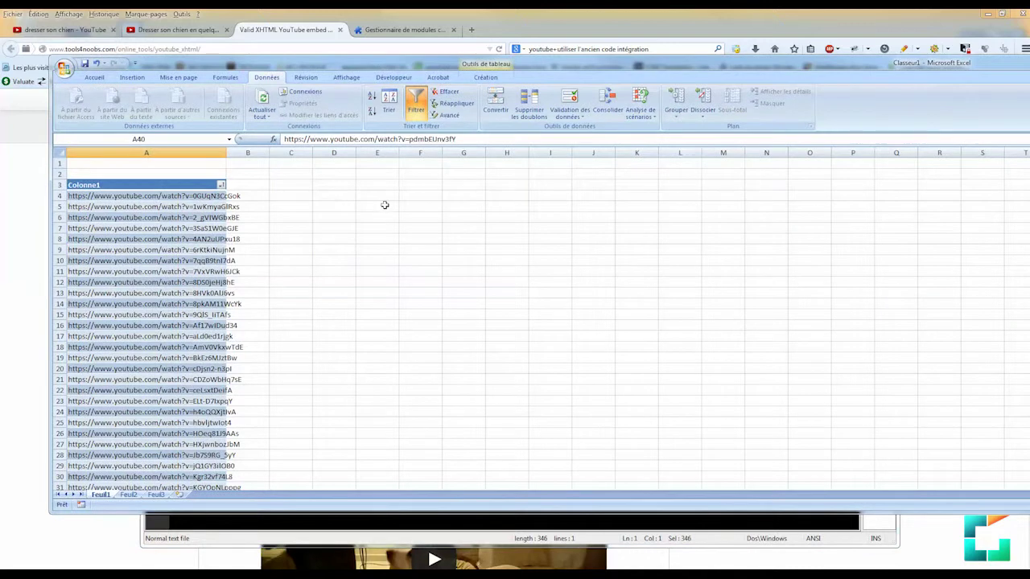
pyautogui.click(427, 196)
pyautogui.hotkey('ctrl', 'v')
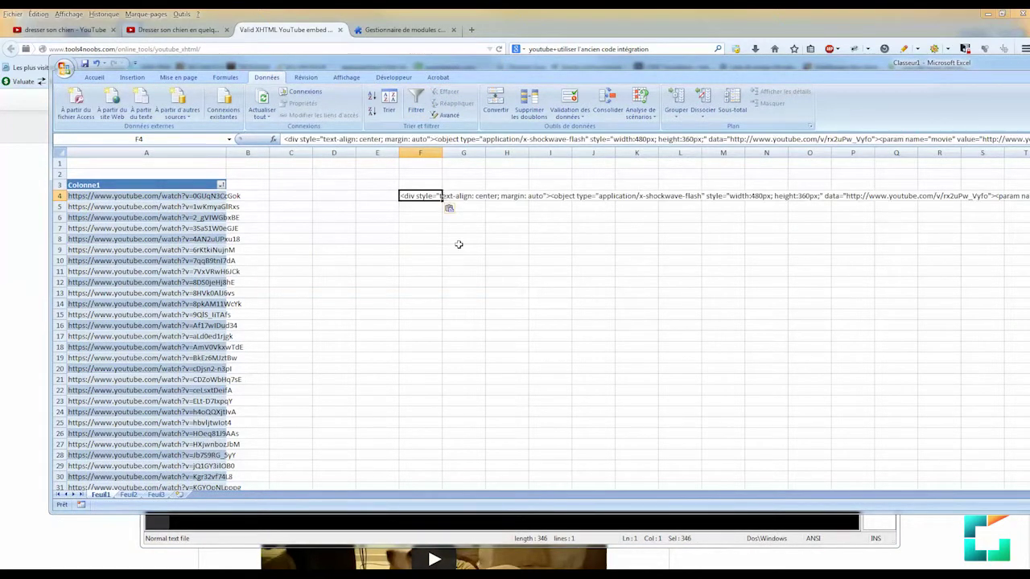
# - Switch back to Notepad++ and replace the video ID in the data attribute's URL with the placeholder toto
pyautogui.hotkey('alt', 'Tab')
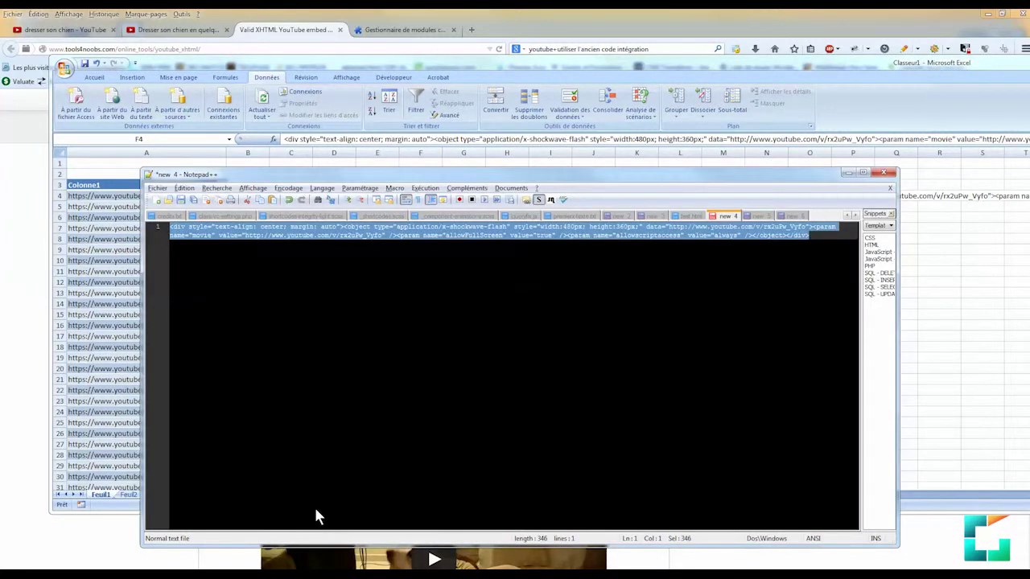
pyautogui.press('Right')
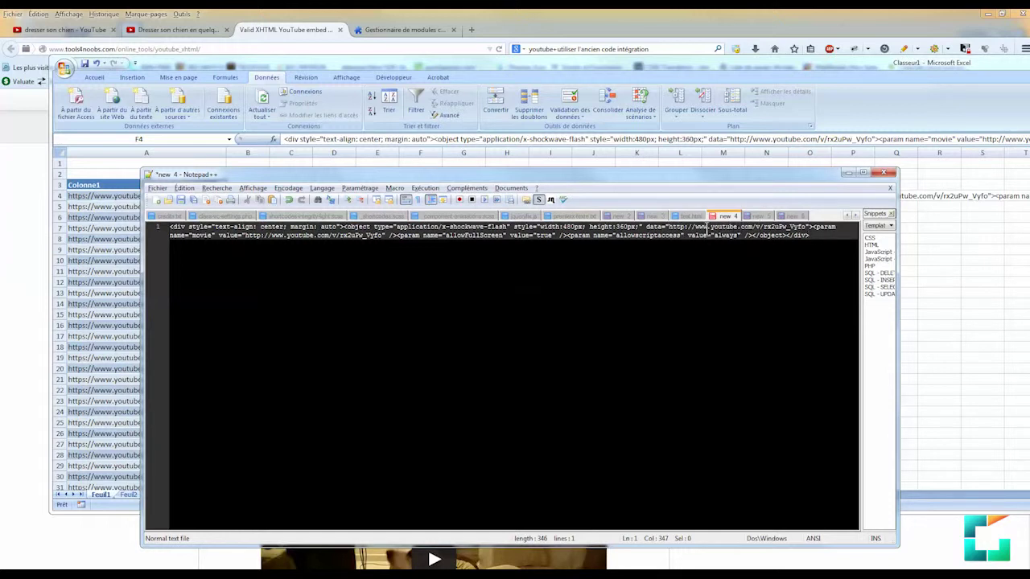
pyautogui.click(762, 227)
pyautogui.moveTo(763, 228); pyautogui.dragTo(805, 229)
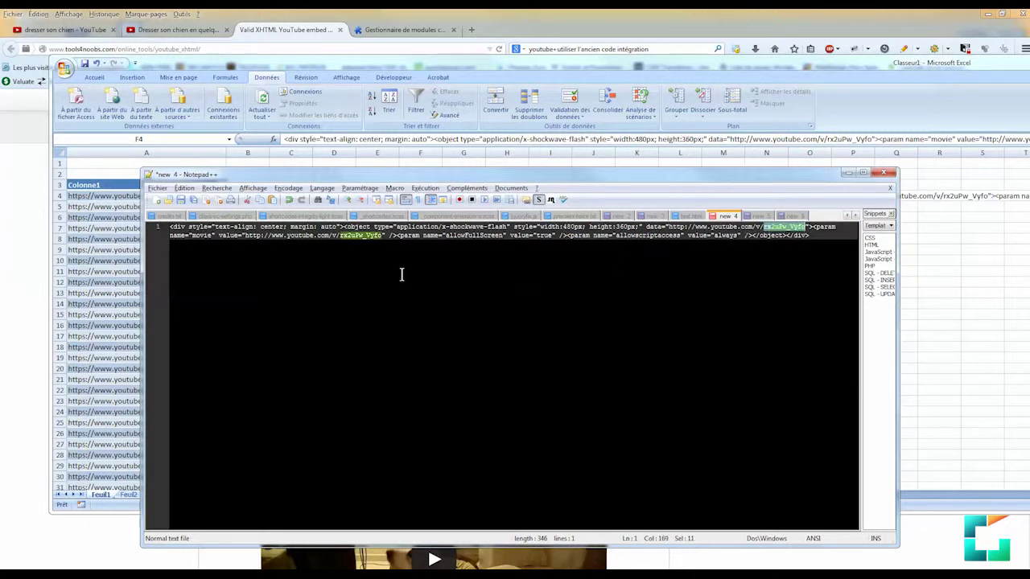
pyautogui.click(758, 228)
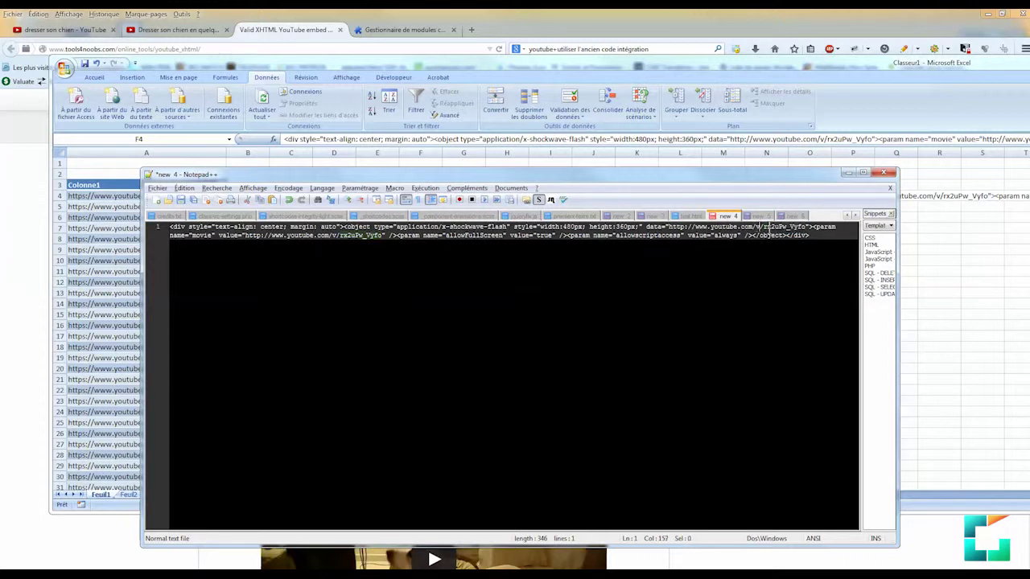
pyautogui.moveTo(763, 228); pyautogui.dragTo(804, 227)
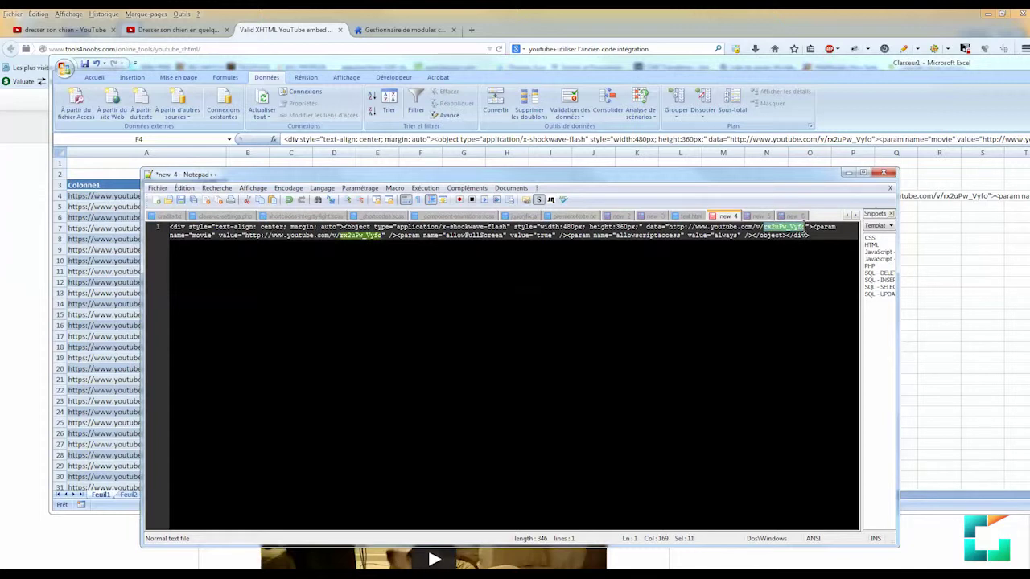
pyautogui.write('toto')
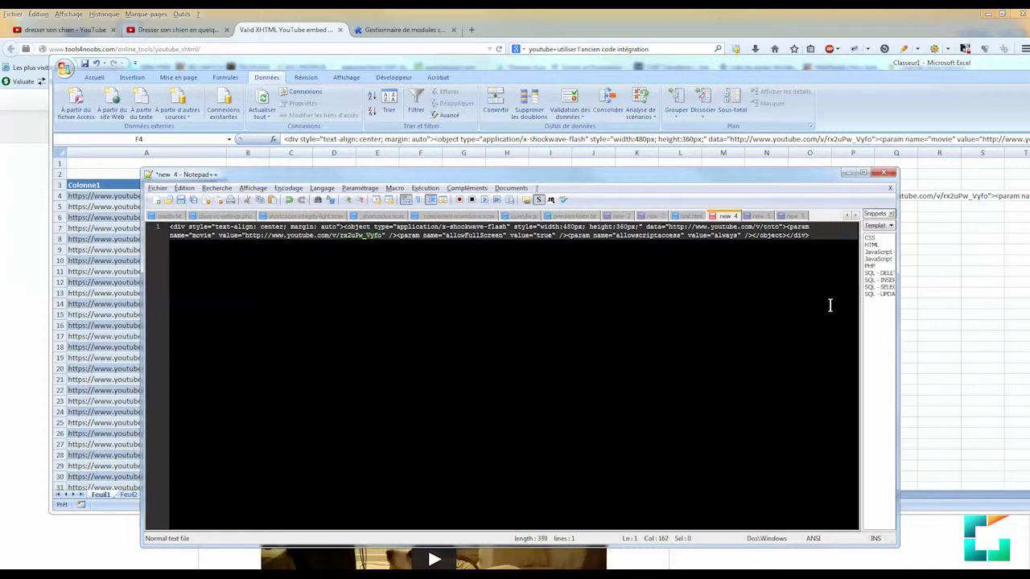
# - Put the toto placeholder from the data URL on its own line by adding a line break before and after it
pyautogui.click(764, 228)
pyautogui.press('Return')
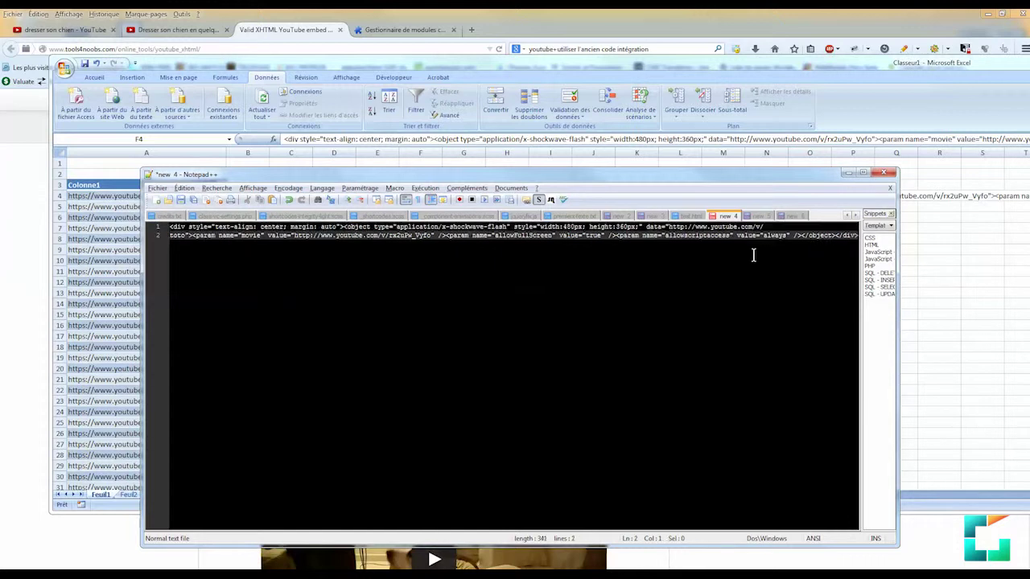
pyautogui.click(179, 236)
pyautogui.press('Return')
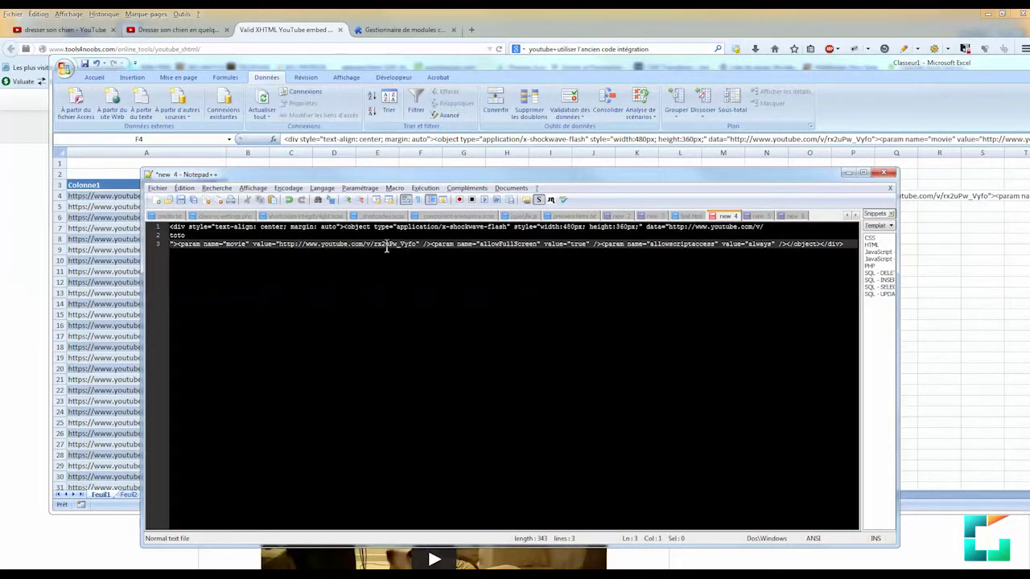
# - Replace the video ID in the movie parameter's URL with toto and insert a line break after it
pyautogui.moveTo(373, 243); pyautogui.dragTo(416, 243)
pyautogui.write('to')
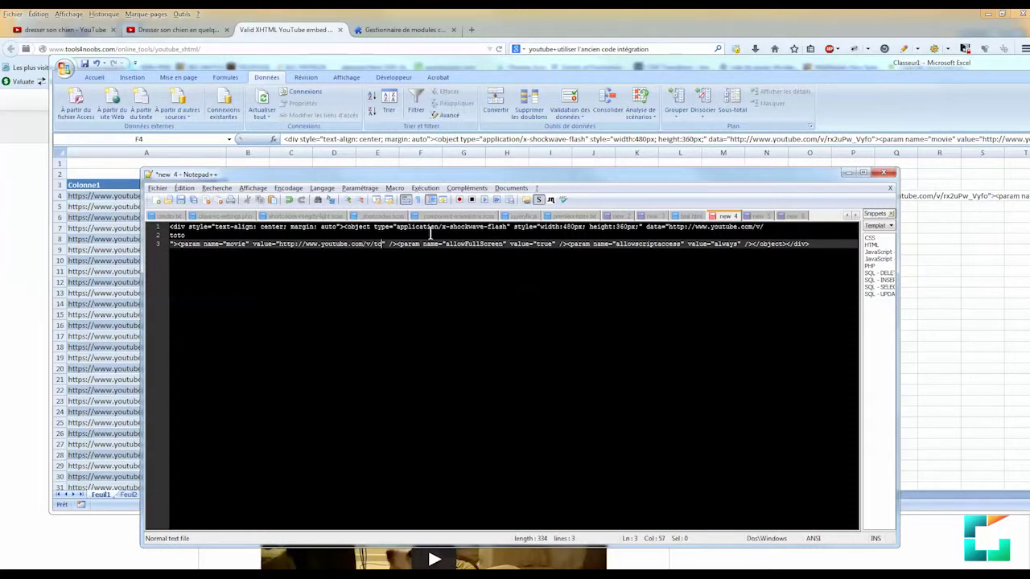
pyautogui.write('to')
pyautogui.press('Return')
pyautogui.moveTo(779, 226); pyautogui.dragTo(159, 226)
pyautogui.hotkey('ctrl', 'c')
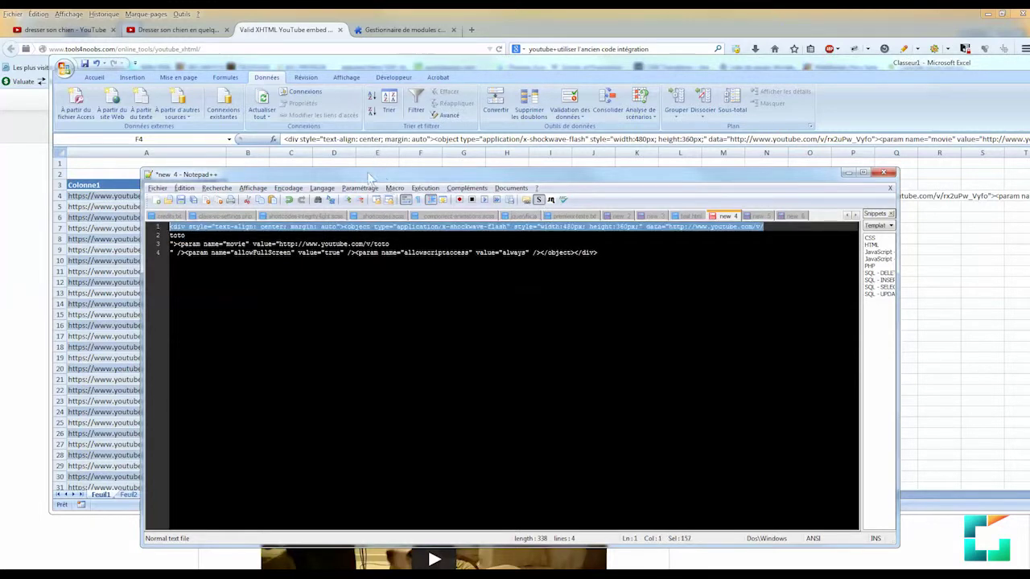
pyautogui.moveTo(370, 178); pyautogui.dragTo(643, 296)
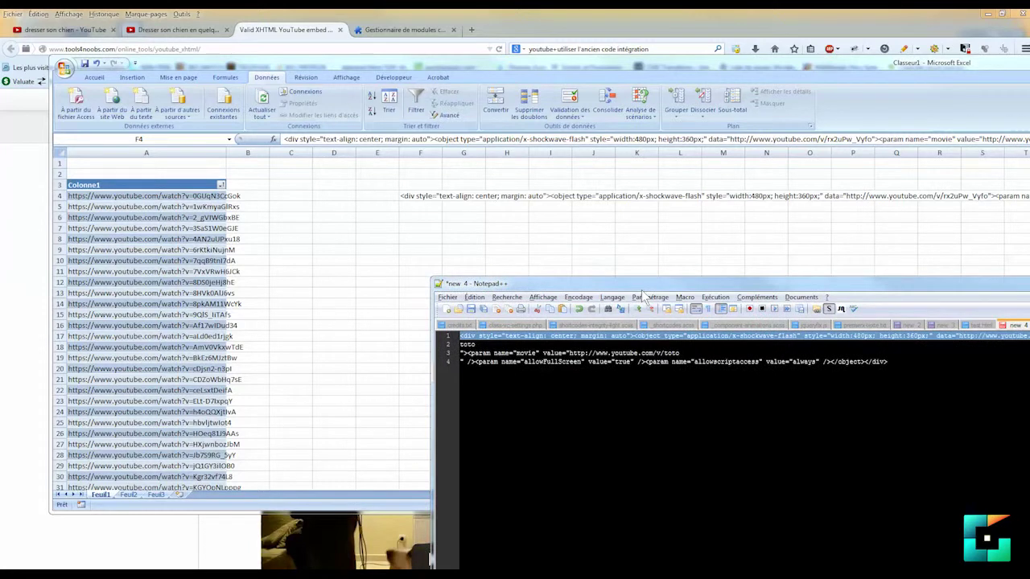
pyautogui.click(420, 196)
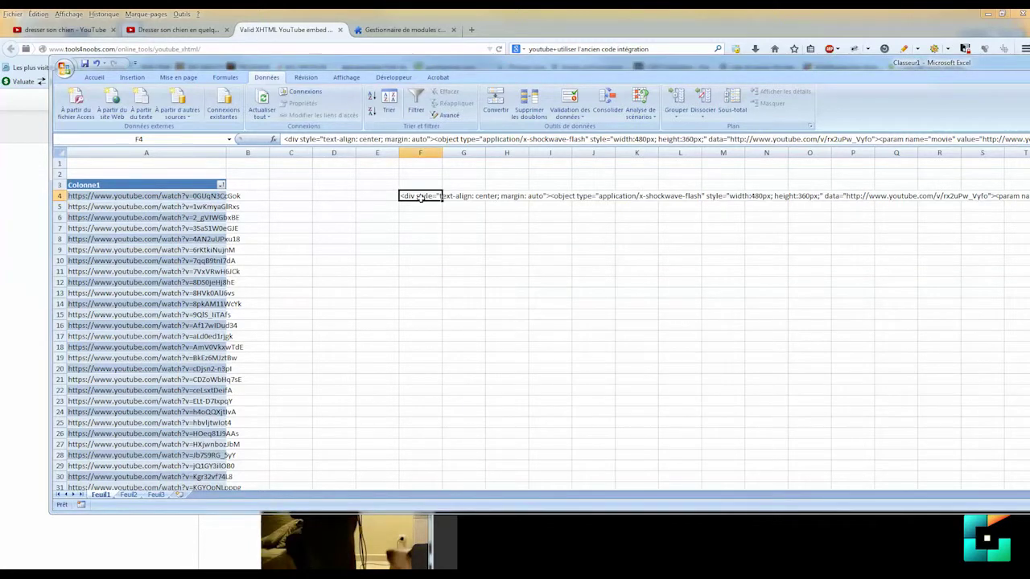
pyautogui.press('BackSpace')
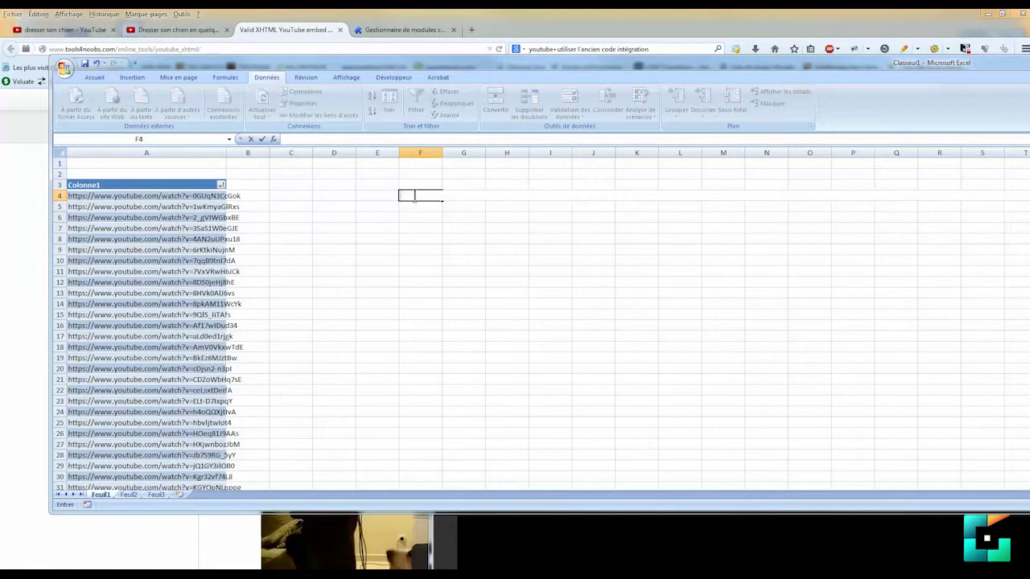
pyautogui.hotkey('ctrl', 'v')
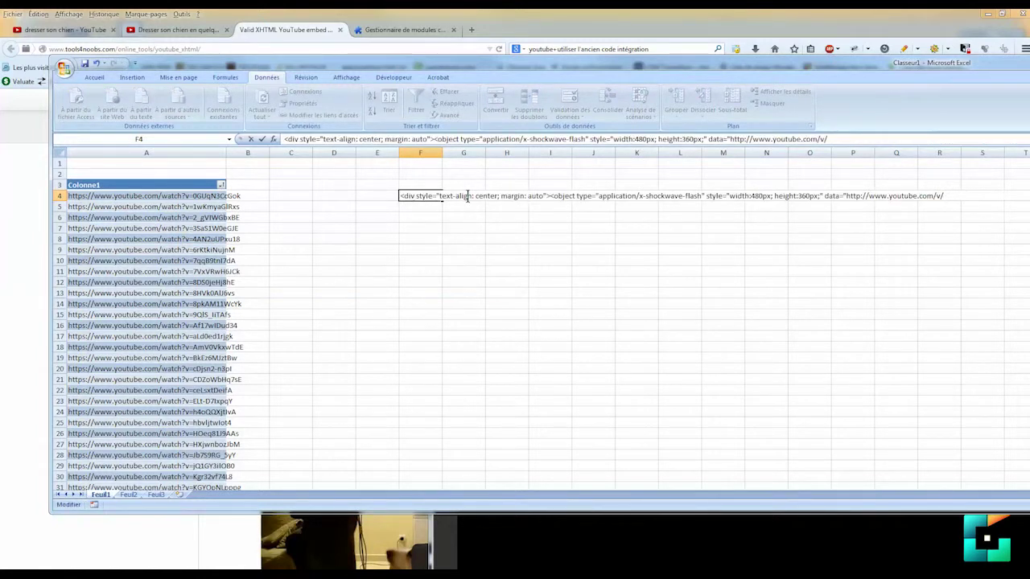
pyautogui.click(535, 552)
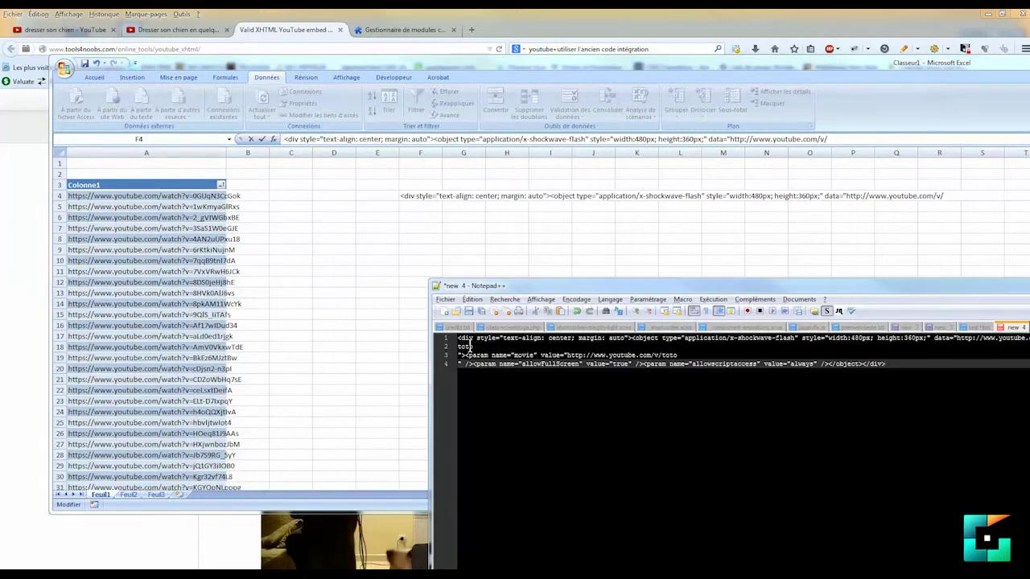
pyautogui.click(660, 355)
pyautogui.press('Return')
pyautogui.moveTo(661, 355); pyautogui.dragTo(457, 355)
pyautogui.hotkey('ctrl', 'c')
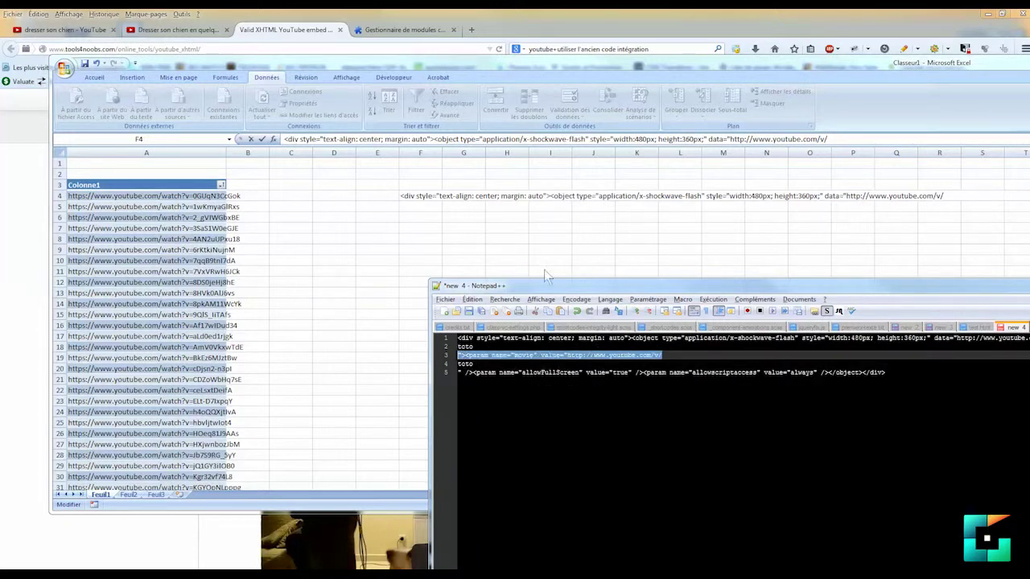
# - In Excel, insert the copied movie parameter fragment into cell F4's text right after "text-align: center; " and commit the entry
pyautogui.click(424, 195)
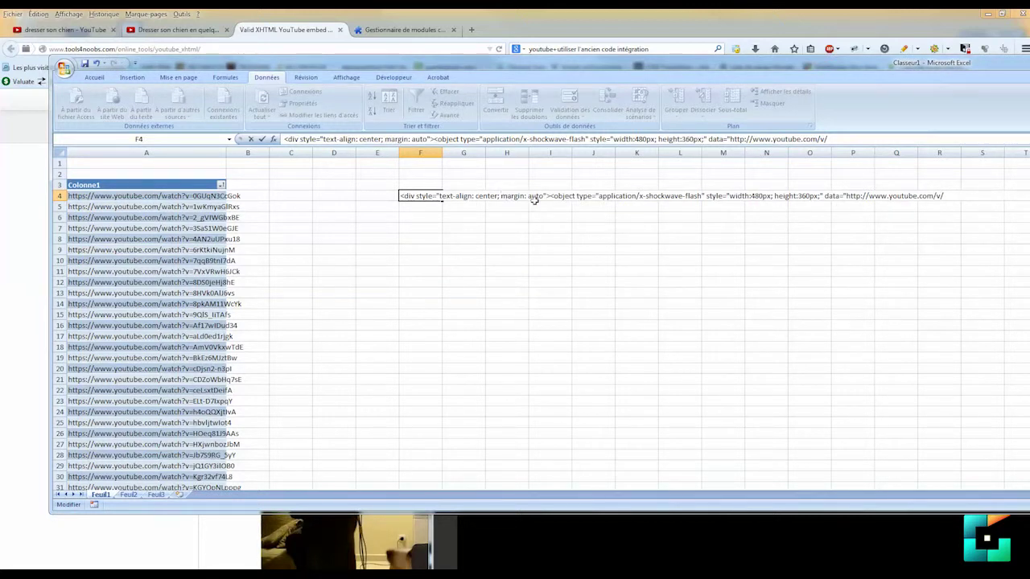
pyautogui.hotkey('ctrl', 'v')
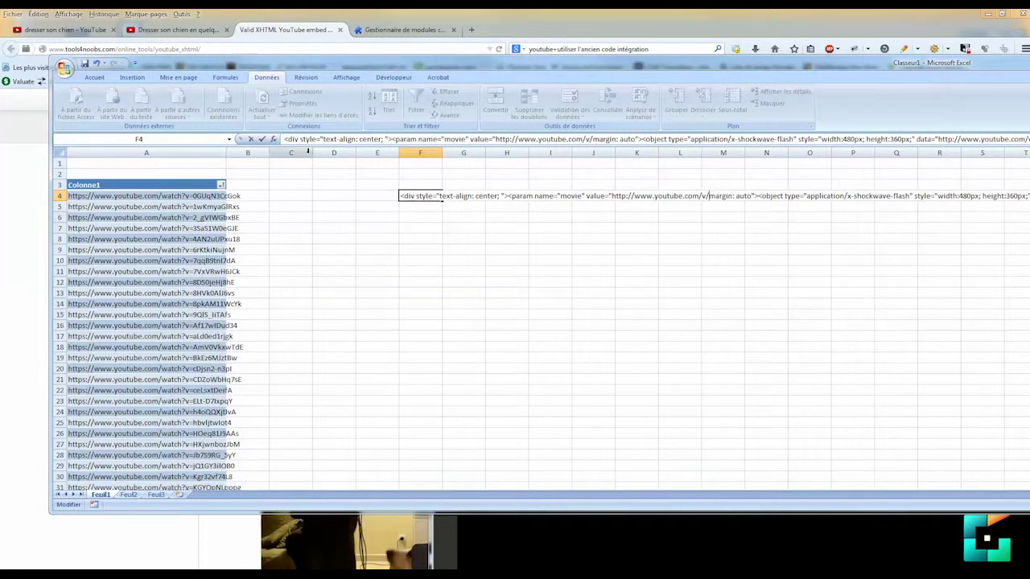
pyautogui.press('Tab')
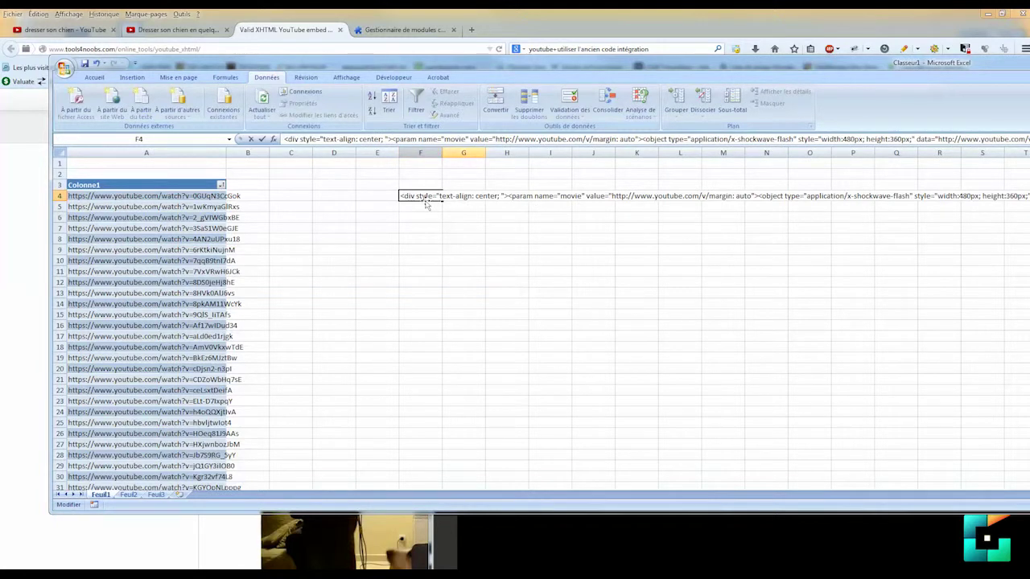
pyautogui.press('Tab')
pyautogui.click(427, 197)
# - Paste the movie parameter fragment into cell H4 and add the missing quotation mark at its start
pyautogui.click(505, 193)
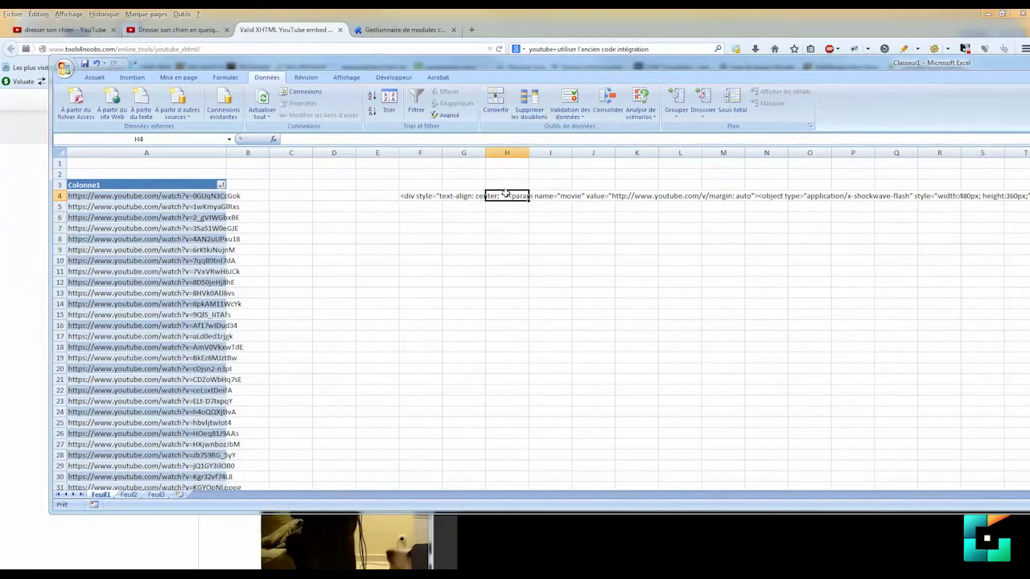
pyautogui.write('><param name="movie" value="http://www.youtube.com/v/')
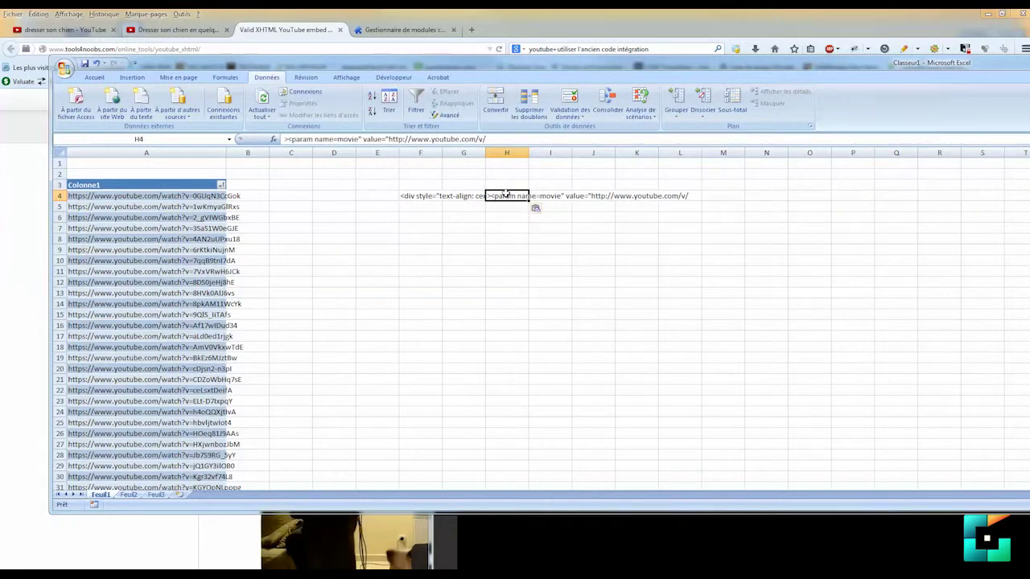
pyautogui.click(528, 547)
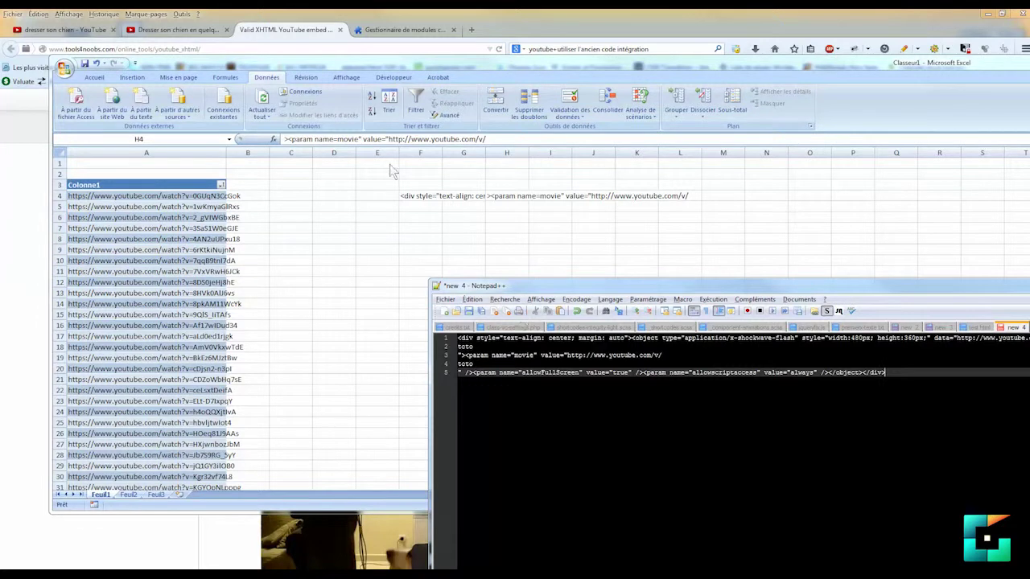
pyautogui.click(286, 139)
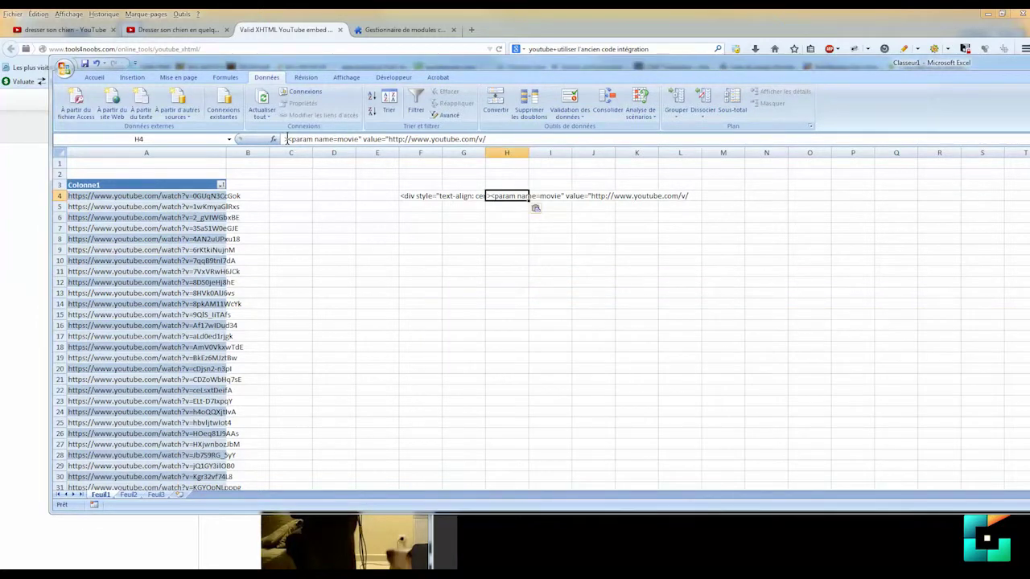
pyautogui.write('">')
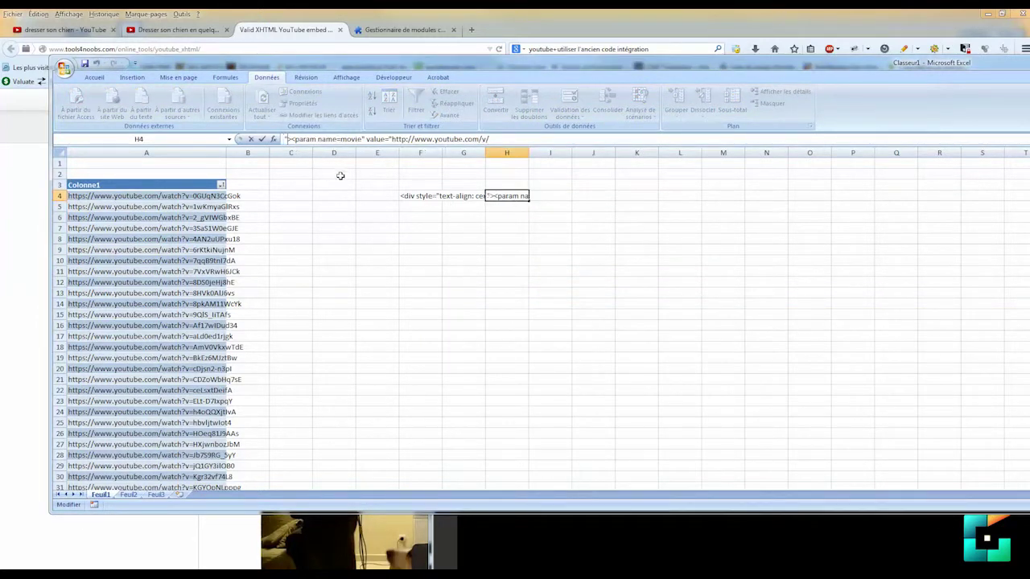
# - Commit the entry in H4 and check the code fragments held in cells F4 and H4
pyautogui.click(417, 195)
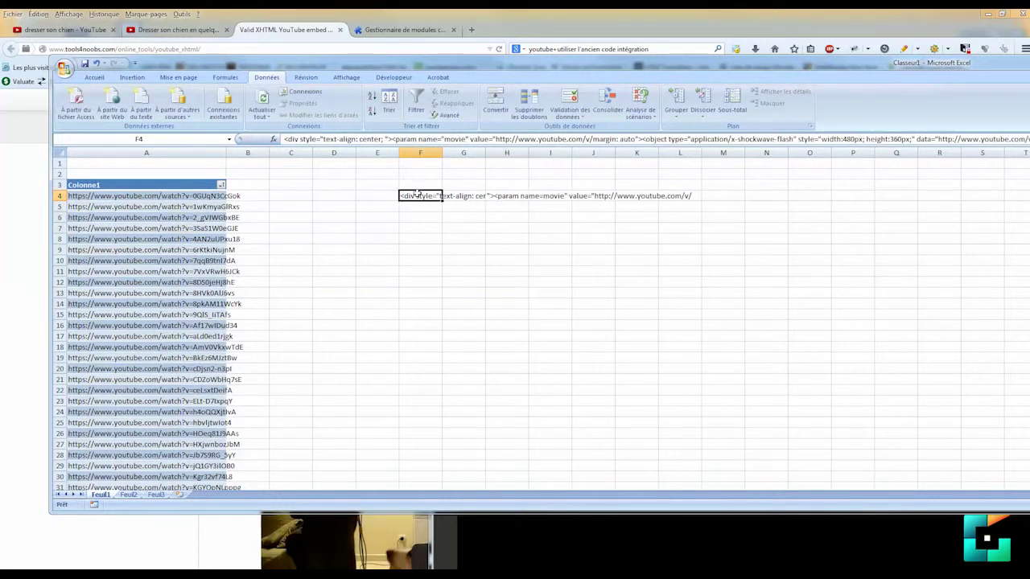
pyautogui.moveTo(821, 62); pyautogui.dragTo(783, 70)
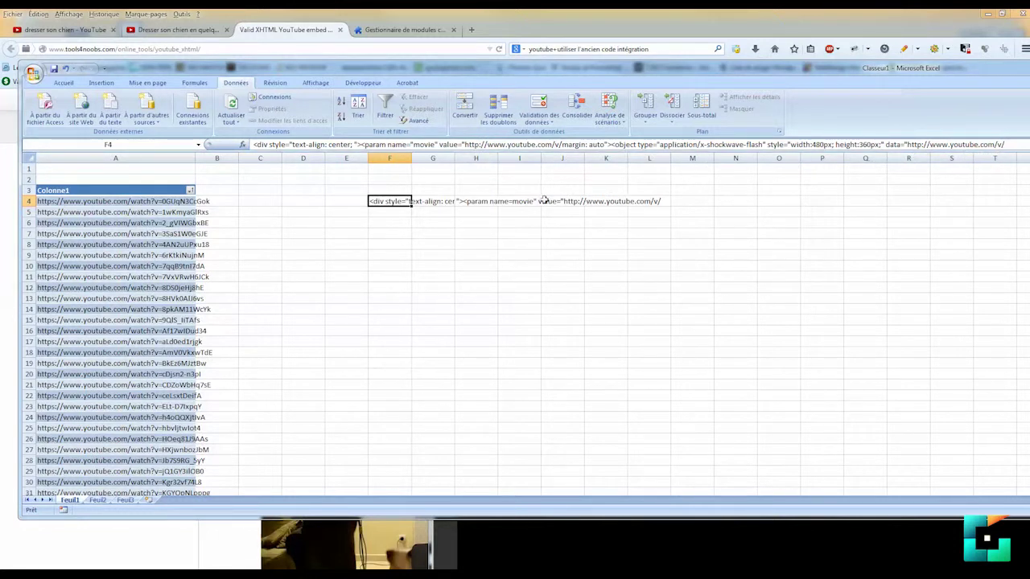
pyautogui.click(432, 201)
pyautogui.click(477, 201)
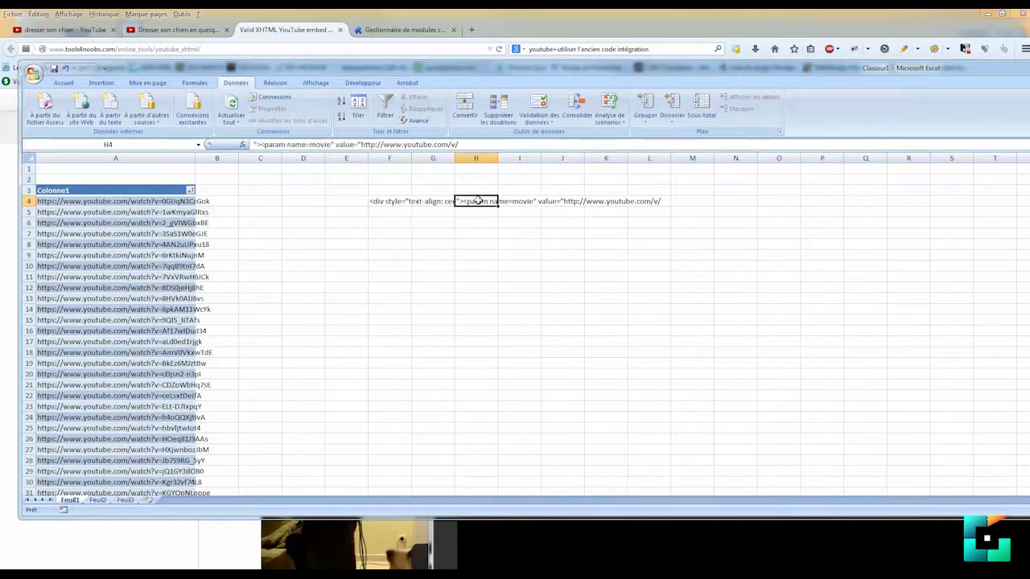
pyautogui.doubleClick(389, 202)
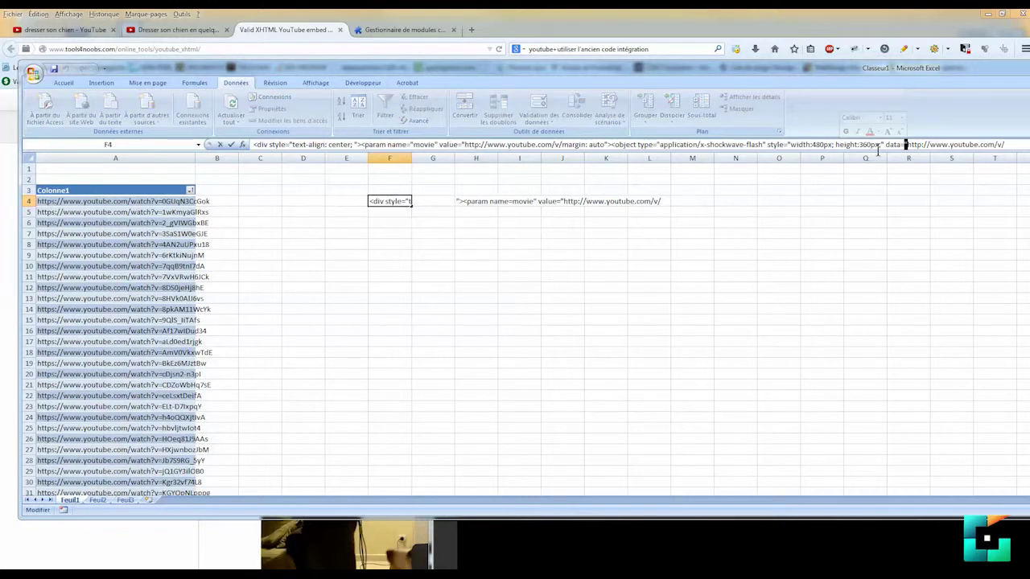
pyautogui.click(433, 205)
pyautogui.click(478, 201)
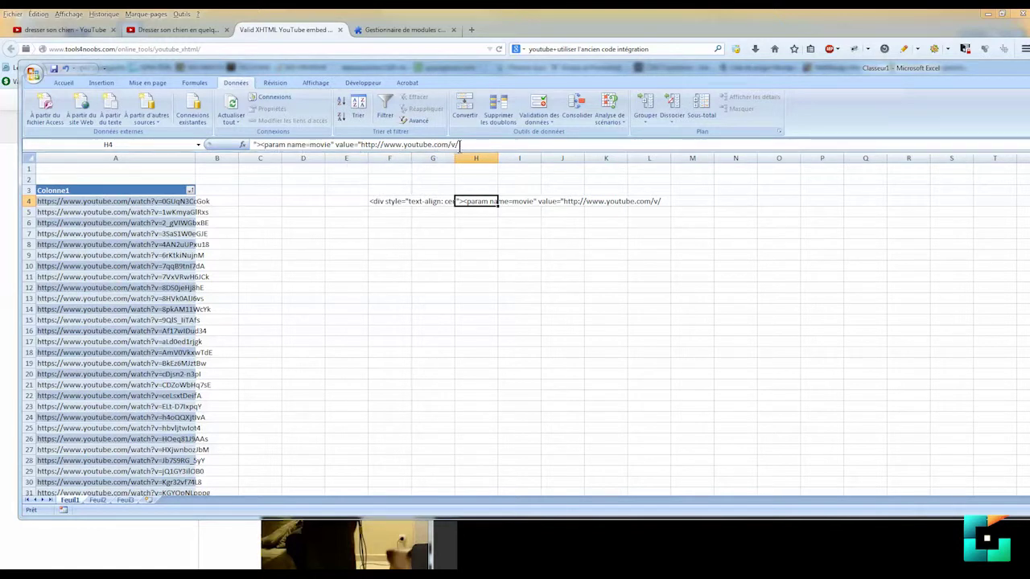
pyautogui.click(532, 199)
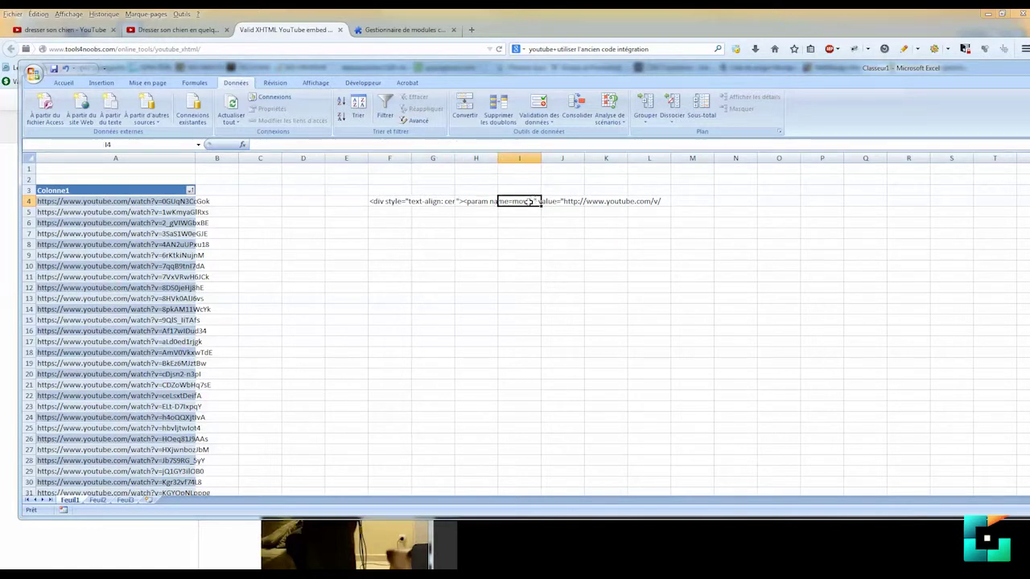
# - In Notepad++, copy the closing code line, from " /><param name="allowFullScreen" to </object></div>, and return to Excel
pyautogui.click(564, 200)
pyautogui.click(521, 531)
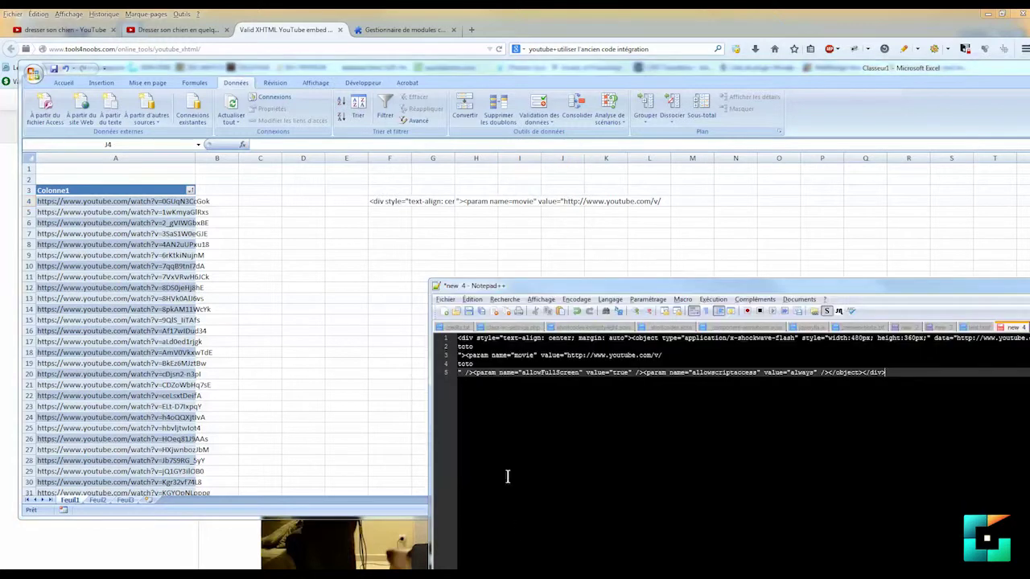
pyautogui.tripleClick(488, 371)
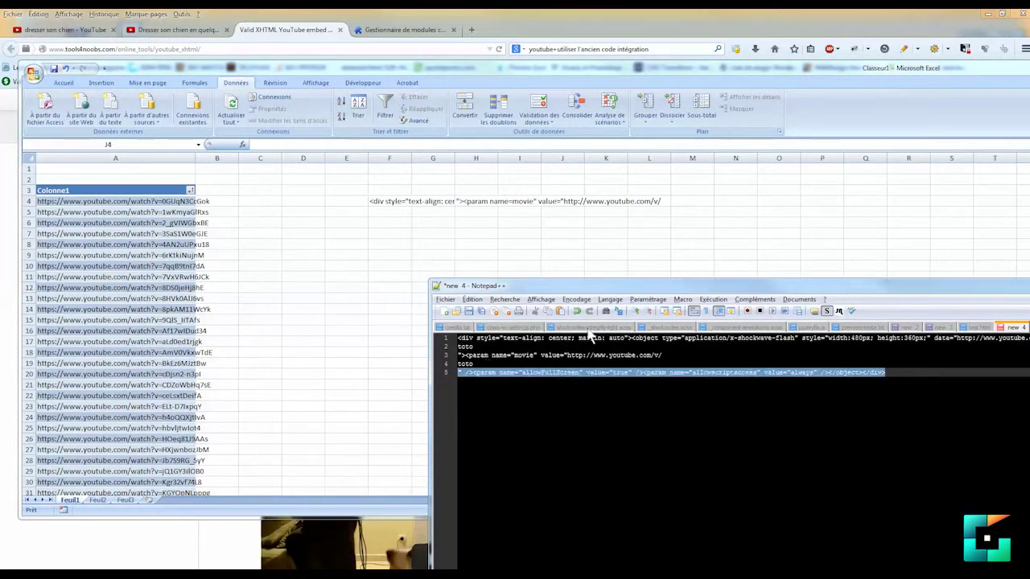
pyautogui.click(610, 203)
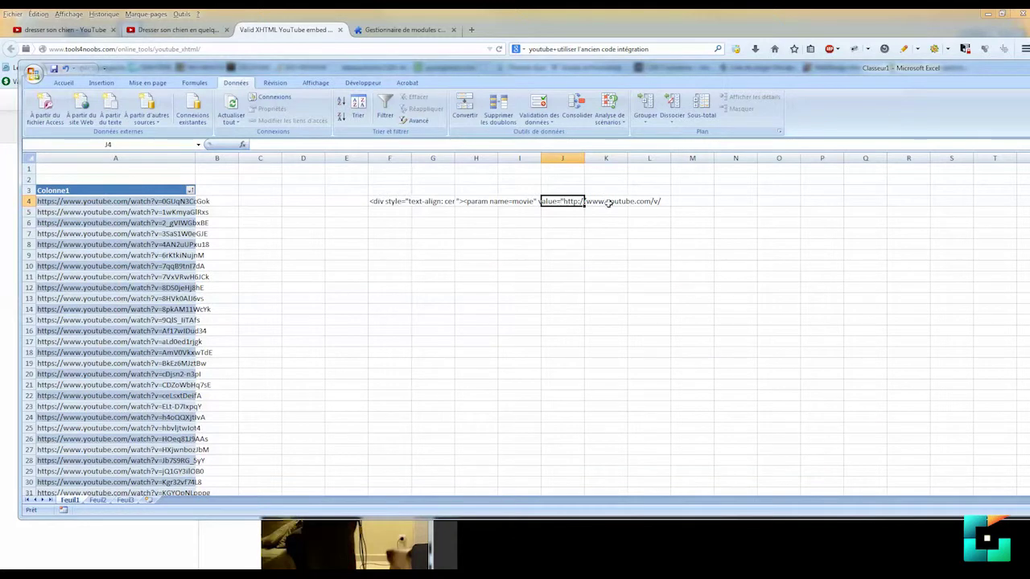
# - Paste the copied closing code fragment into cell J4 and commit the entry
pyautogui.click(609, 203)
pyautogui.click(531, 201)
pyautogui.click(480, 202)
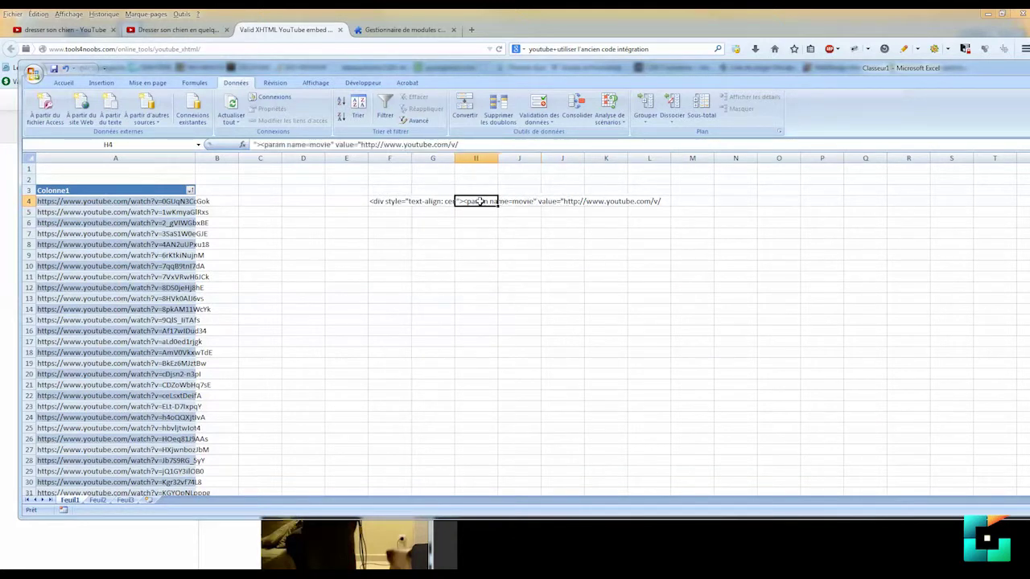
pyautogui.click(522, 202)
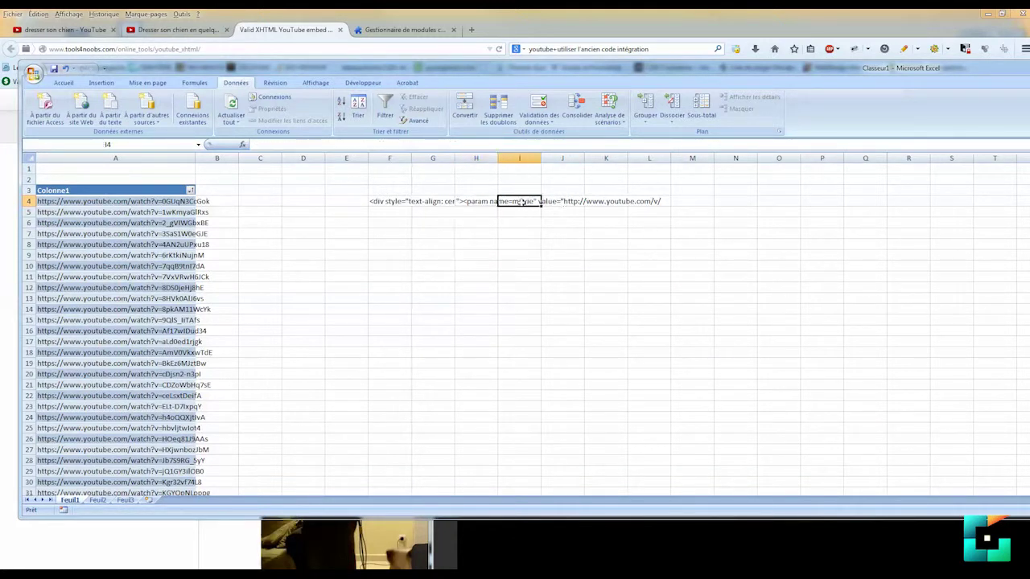
pyautogui.click(566, 202)
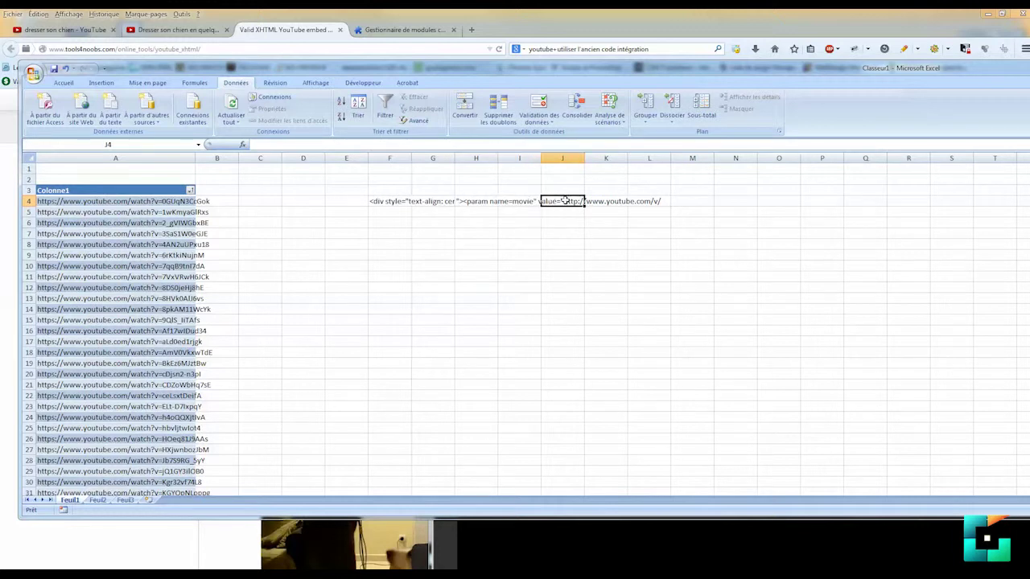
pyautogui.click(305, 147)
pyautogui.hotkey('ctrl', 'v')
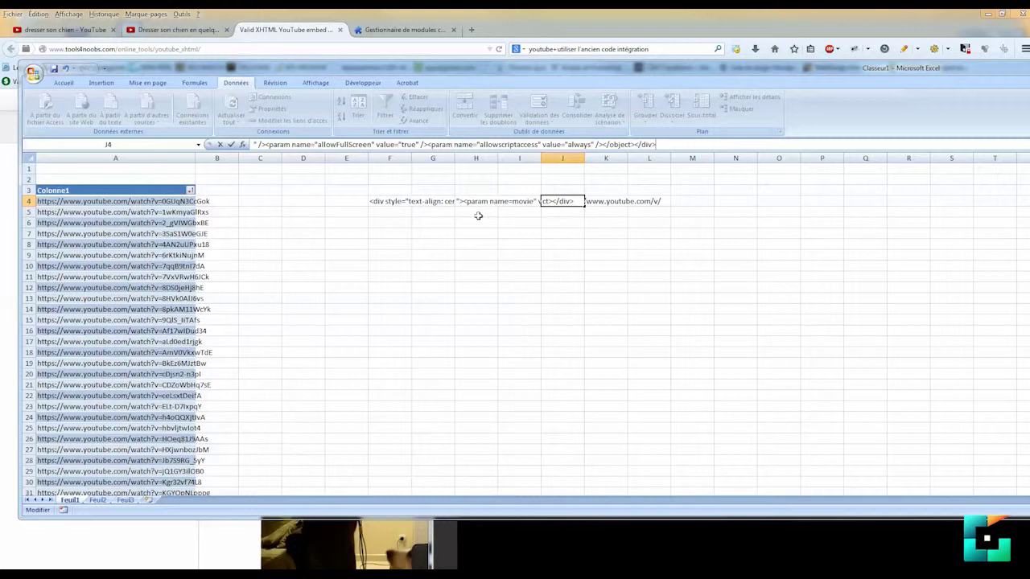
pyautogui.click(561, 201)
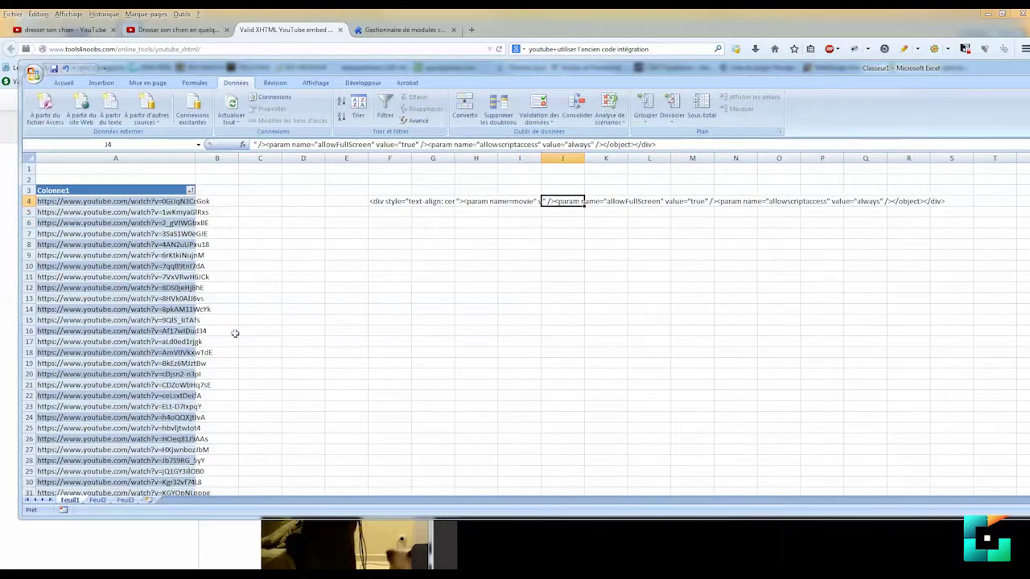
pyautogui.click(75, 202)
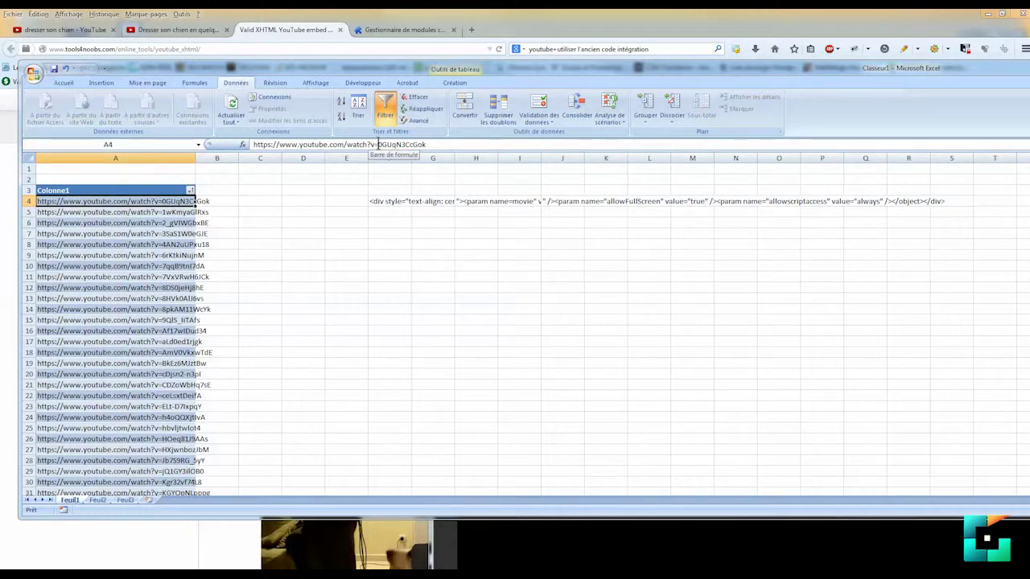
pyautogui.moveTo(378, 144); pyautogui.dragTo(298, 145)
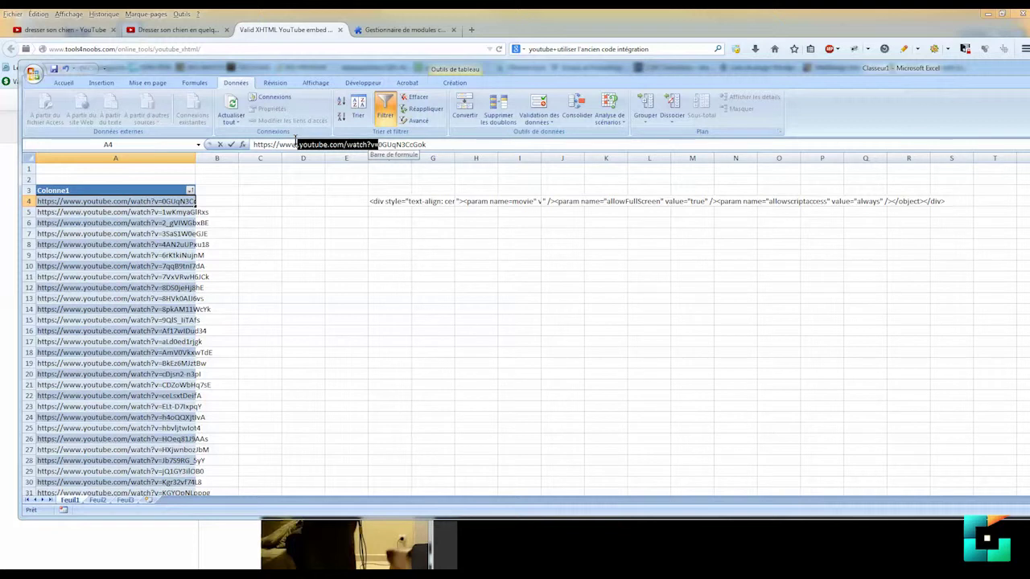
pyautogui.moveTo(296, 145); pyautogui.dragTo(252, 144)
pyautogui.hotkey('ctrl', 'c')
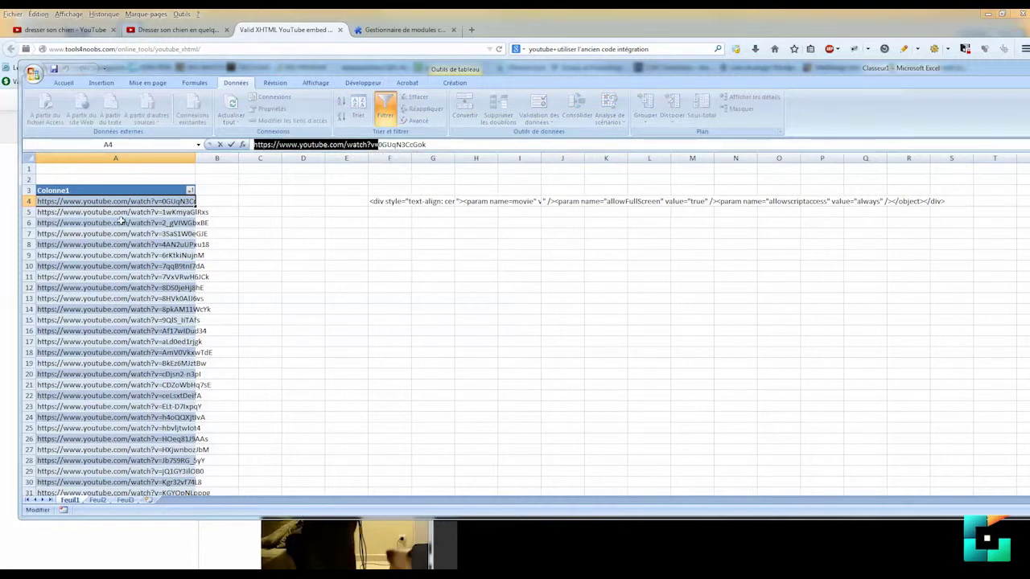
pyautogui.click(119, 222)
pyautogui.moveTo(102, 201); pyautogui.dragTo(84, 473)
pyautogui.hotkey('ctrl', 'f')
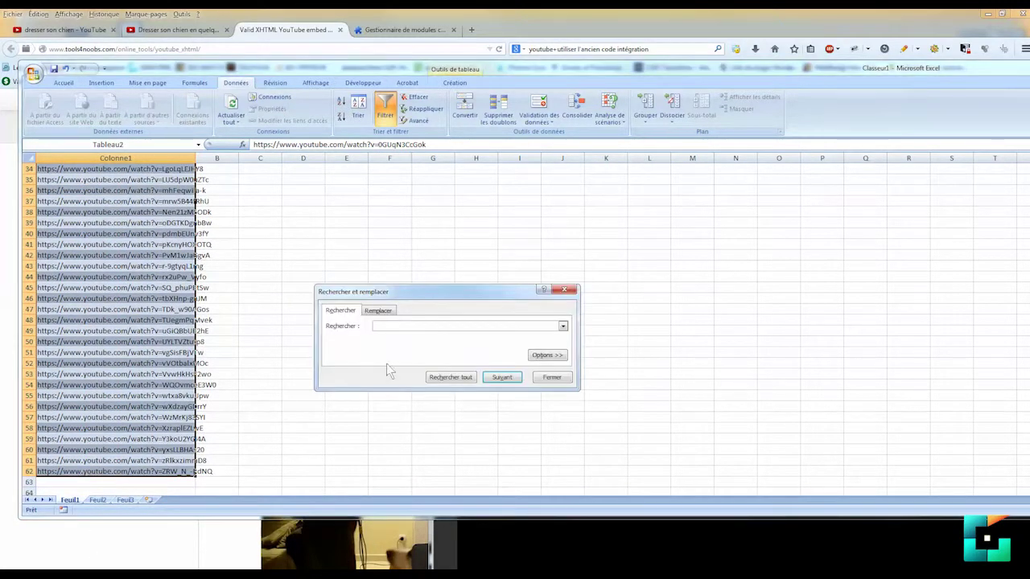
pyautogui.click(389, 312)
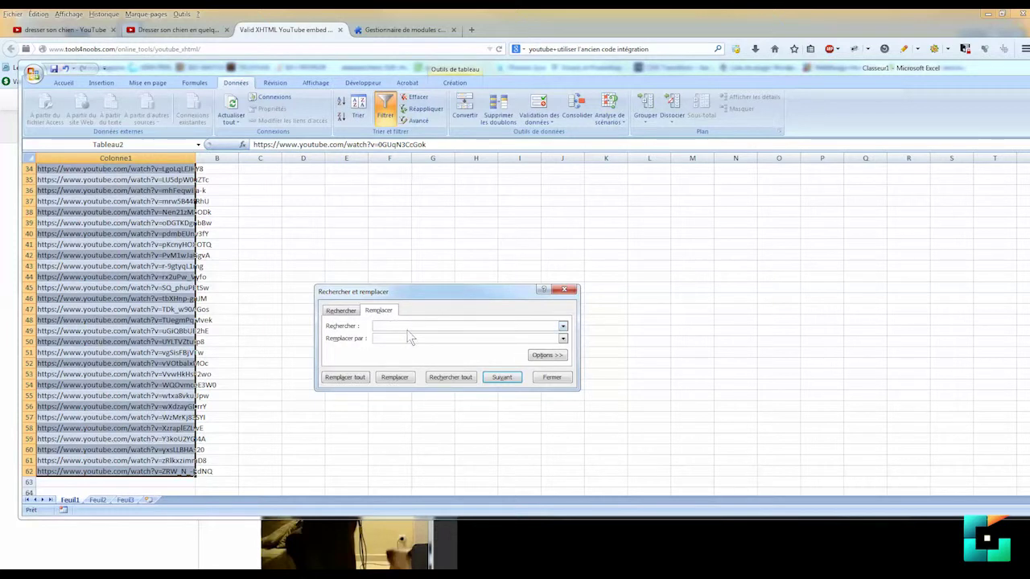
pyautogui.hotkey('ctrl', 'v')
pyautogui.click(353, 378)
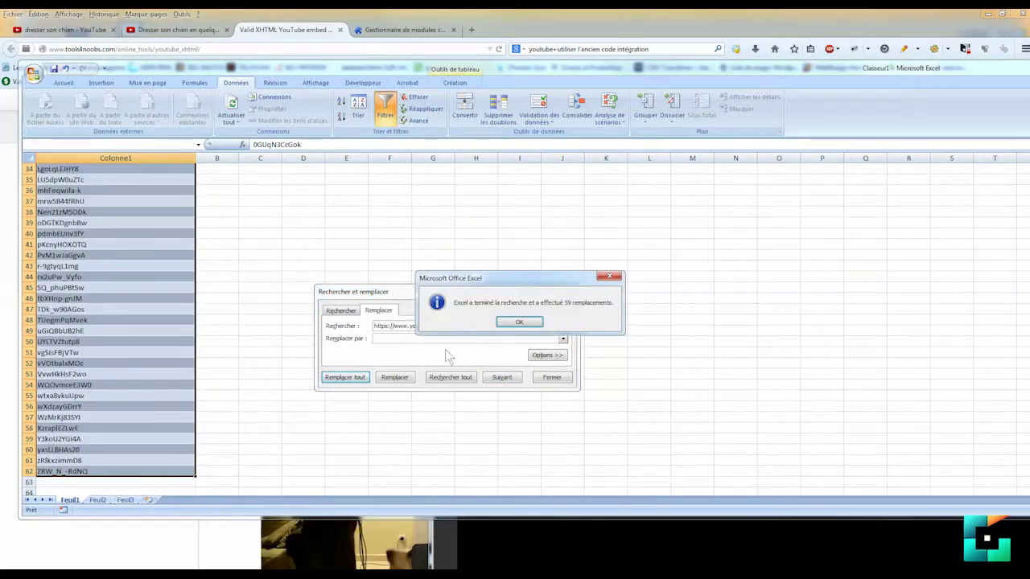
pyautogui.click(519, 322)
pyautogui.click(572, 291)
# - Copy the video IDs in A4 to A62 and paste them into columns G and I starting at row 4
pyautogui.click(81, 450)
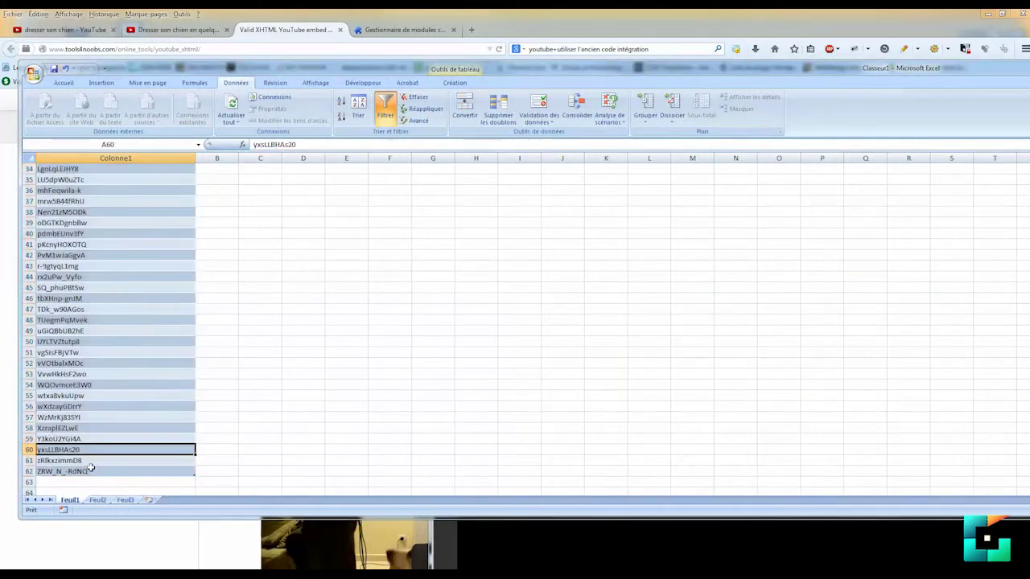
pyautogui.moveTo(83, 473); pyautogui.dragTo(129, 141)
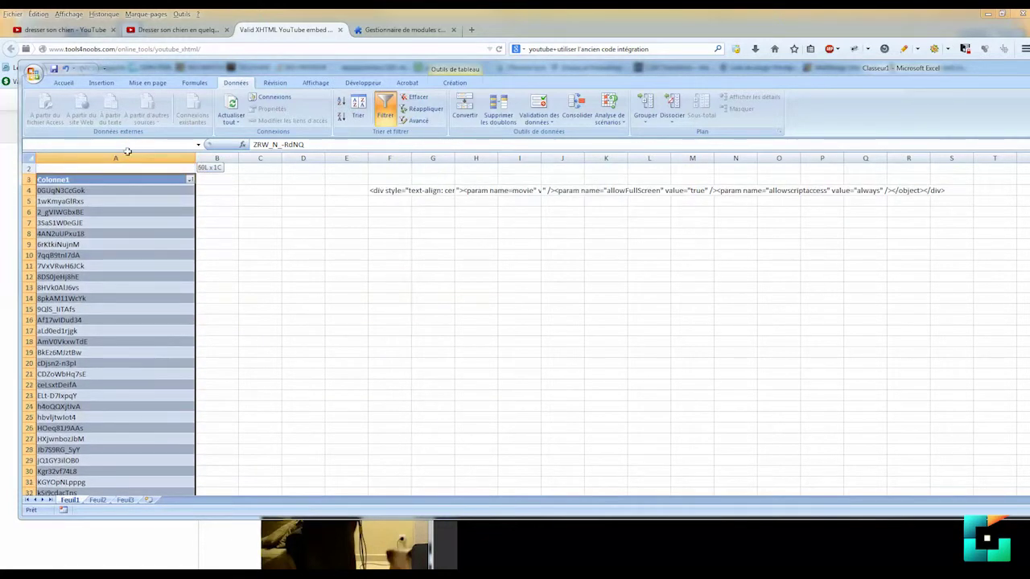
pyautogui.hotkey('ctrl', 'c')
pyautogui.click(389, 190)
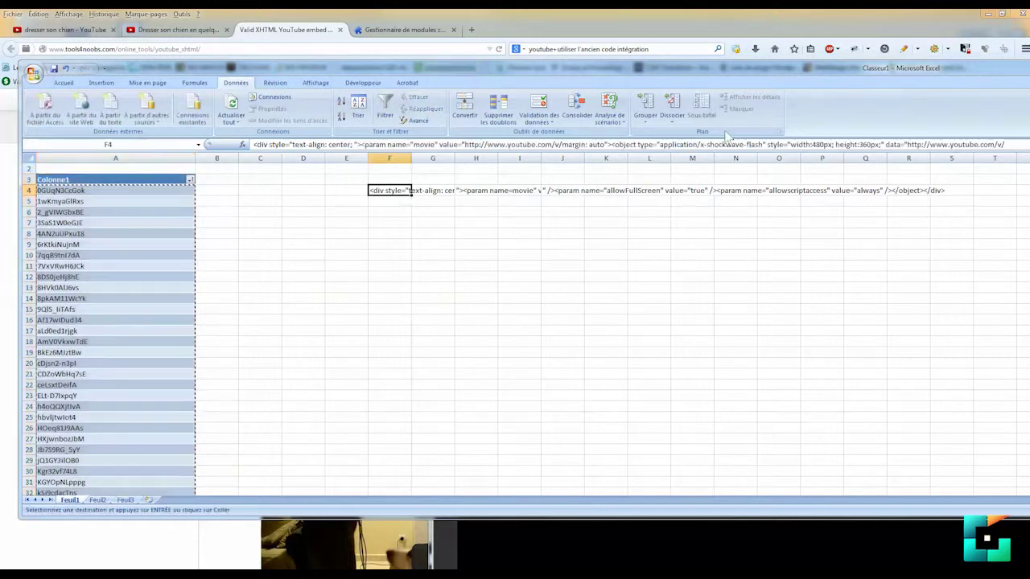
pyautogui.click(443, 190)
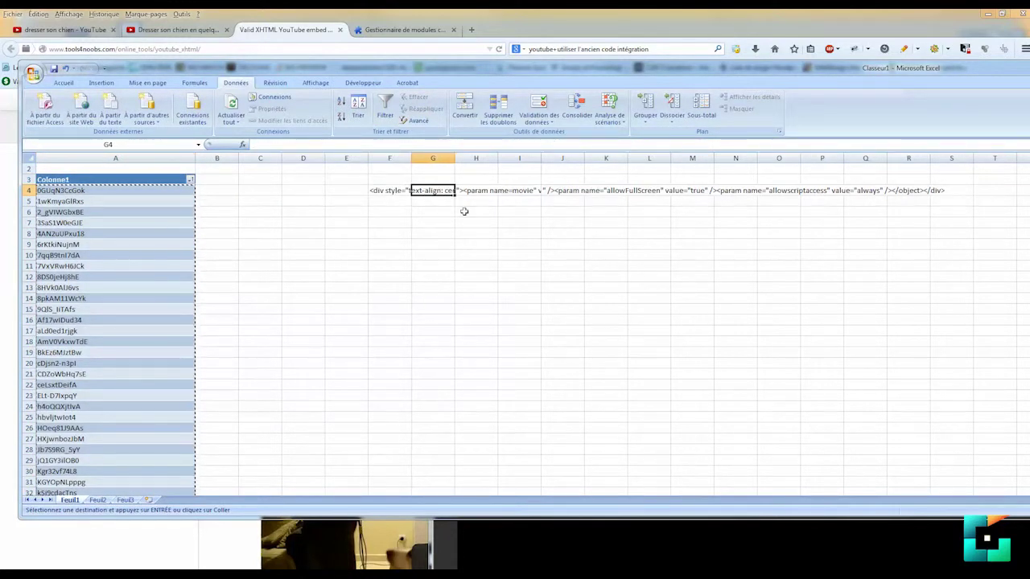
pyautogui.hotkey('ctrl', 'v')
pyautogui.click(474, 190)
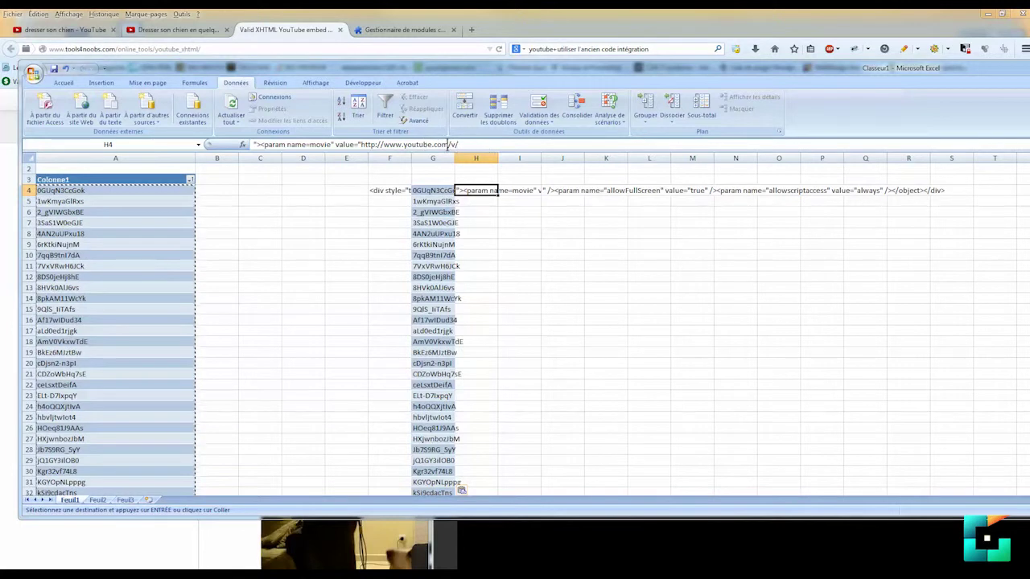
pyautogui.click(520, 192)
pyautogui.hotkey('ctrl', 'v')
# - Widen columns F through J so the code fragments and video IDs are easier to read
pyautogui.click(563, 191)
pyautogui.moveTo(584, 155); pyautogui.dragTo(639, 154)
pyautogui.moveTo(540, 154); pyautogui.dragTo(579, 154)
pyautogui.moveTo(498, 155); pyautogui.dragTo(535, 156)
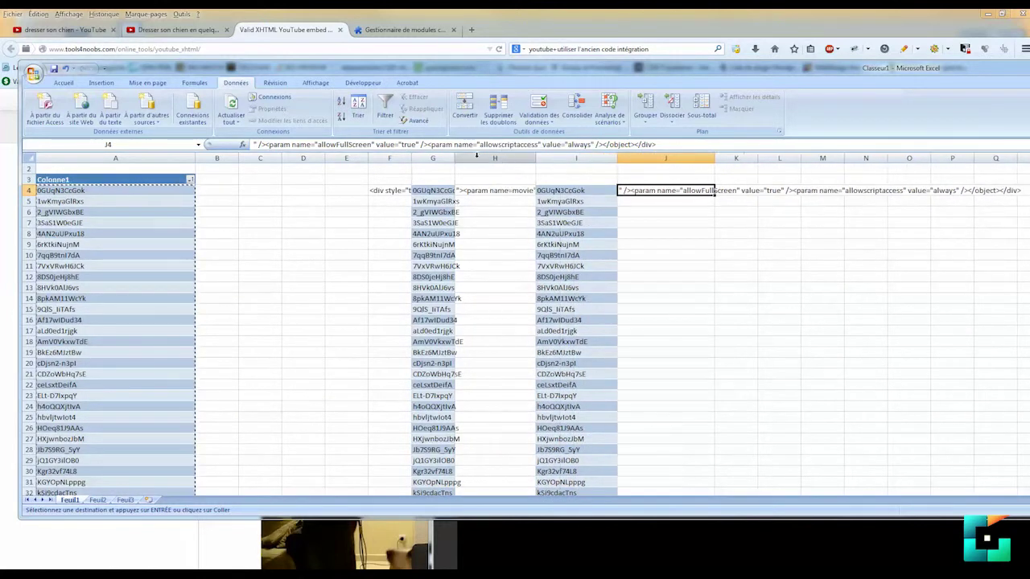
pyautogui.moveTo(455, 155); pyautogui.dragTo(494, 155)
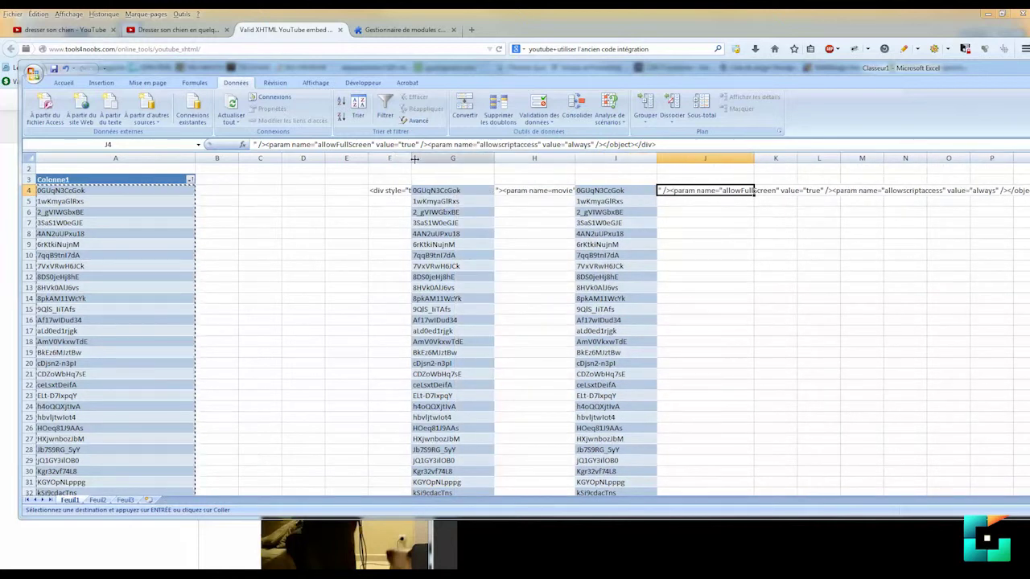
pyautogui.moveTo(411, 158); pyautogui.dragTo(431, 158)
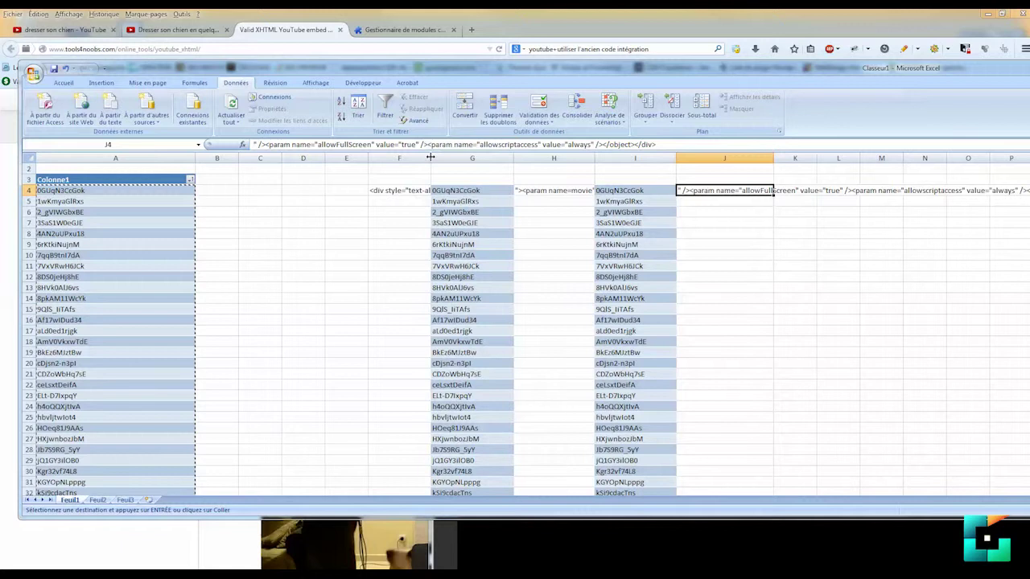
# - Fill the code fragments in F4 and H4 down their columns to the last video ID row
pyautogui.click(403, 191)
pyautogui.moveTo(431, 195); pyautogui.dragTo(416, 474)
pyautogui.scroll(11, 547, 409)
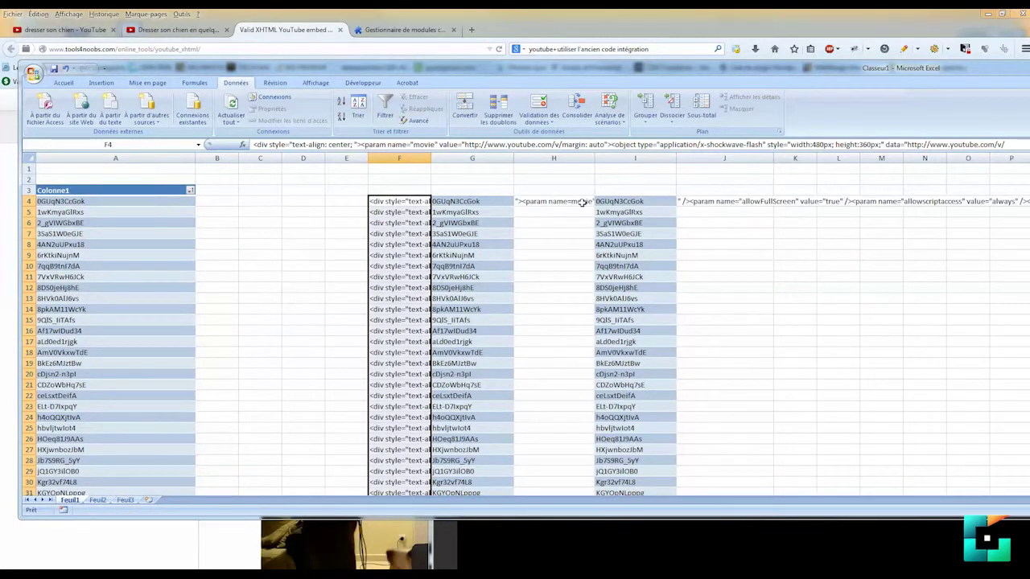
pyautogui.click(582, 202)
pyautogui.moveTo(594, 207); pyautogui.dragTo(552, 475)
pyautogui.scroll(11, 676, 386)
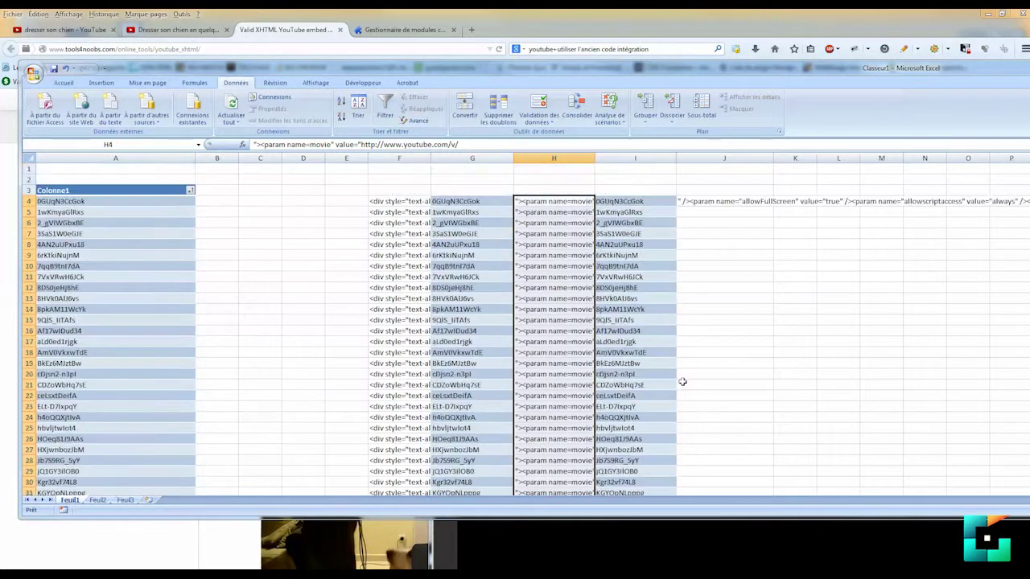
# - Fill the closing code fragment in J4 down its column to the last video ID row
pyautogui.click(699, 202)
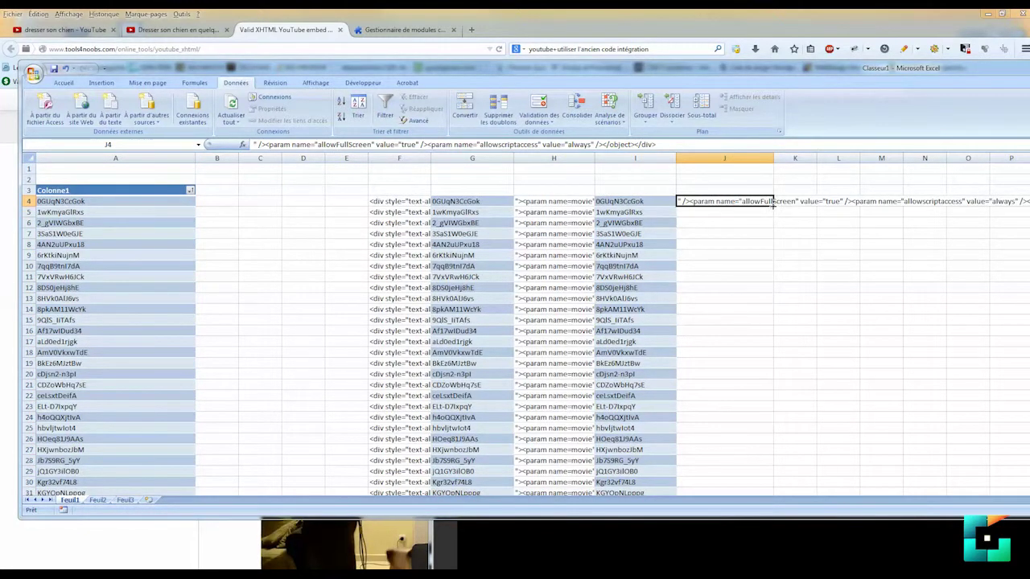
pyautogui.moveTo(772, 205); pyautogui.dragTo(774, 493)
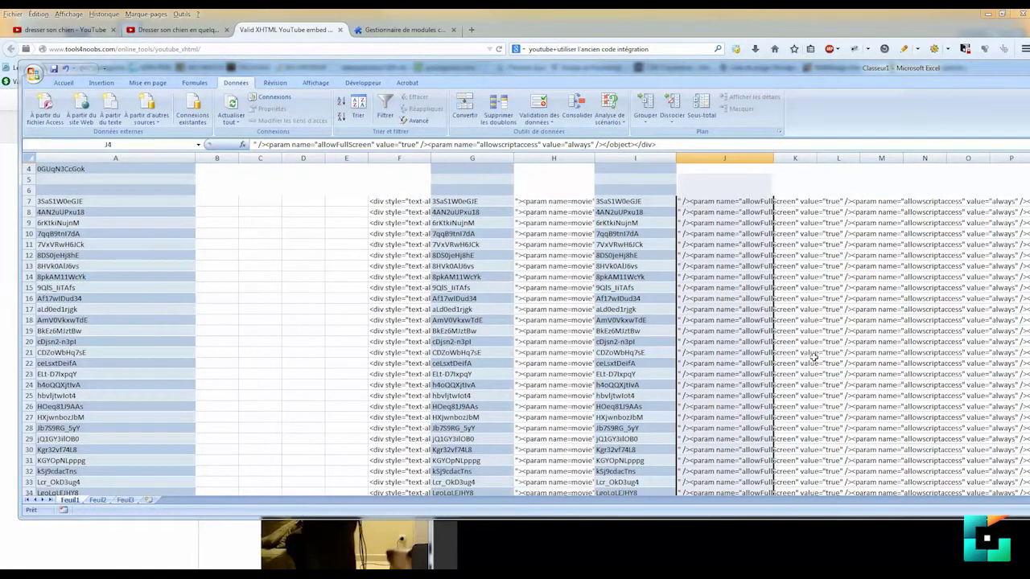
pyautogui.scroll(1, 812, 358)
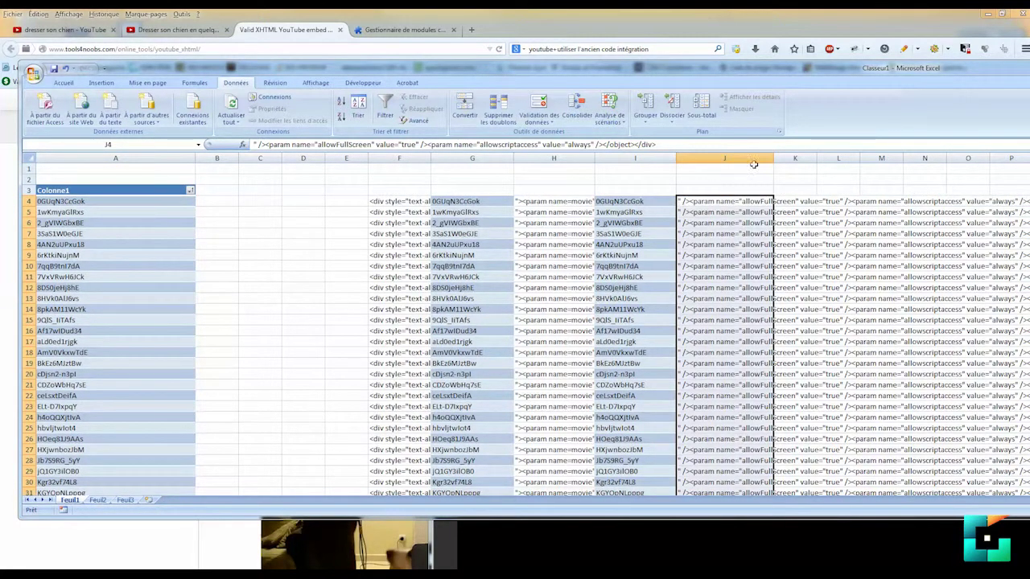
# - Join the code fragments and video IDs in K4 with =F4&G4&H4&I4&J4 and fill the formula down to K62
pyautogui.click(784, 200)
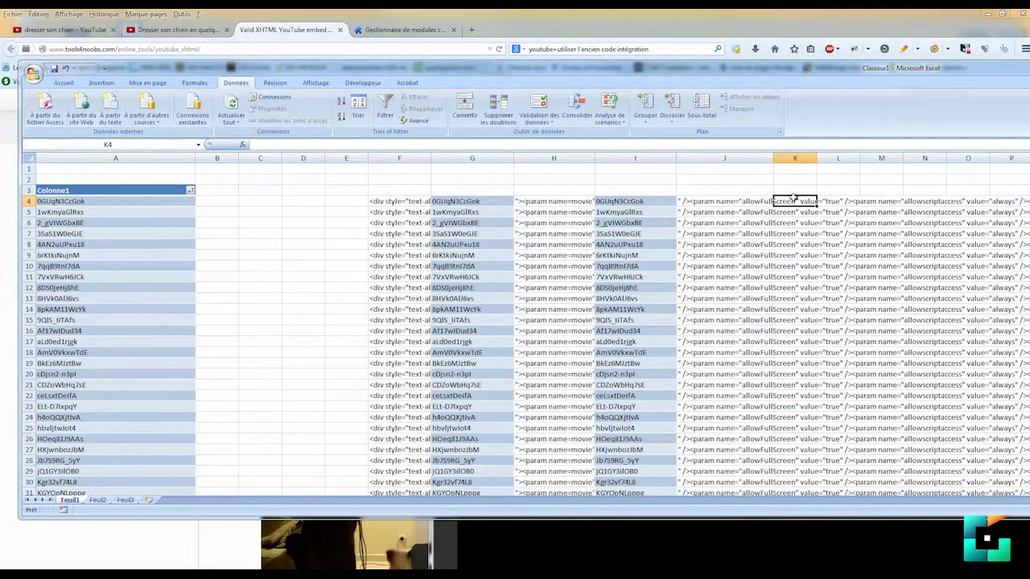
pyautogui.click(292, 143)
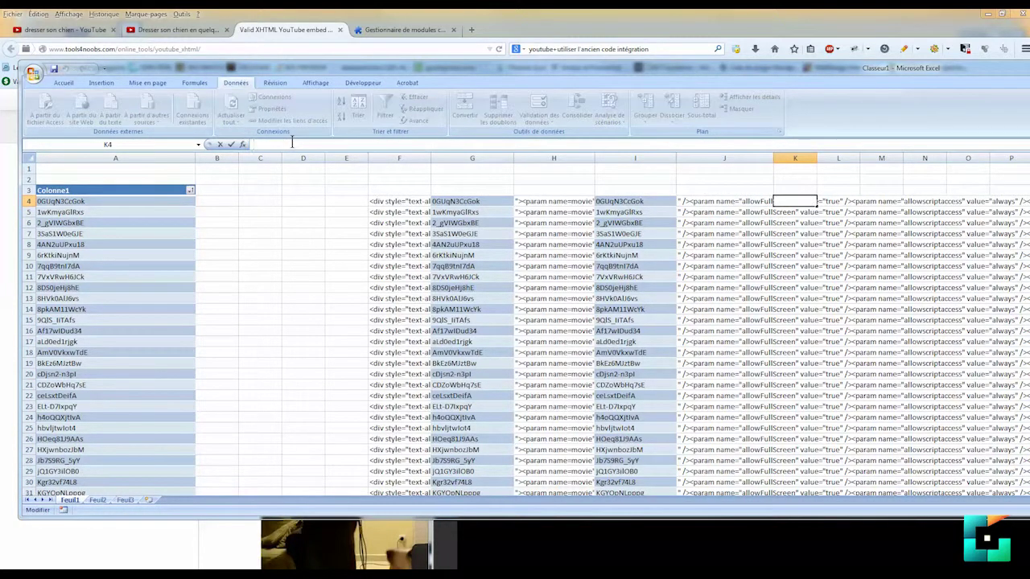
pyautogui.write('=')
pyautogui.click(387, 205)
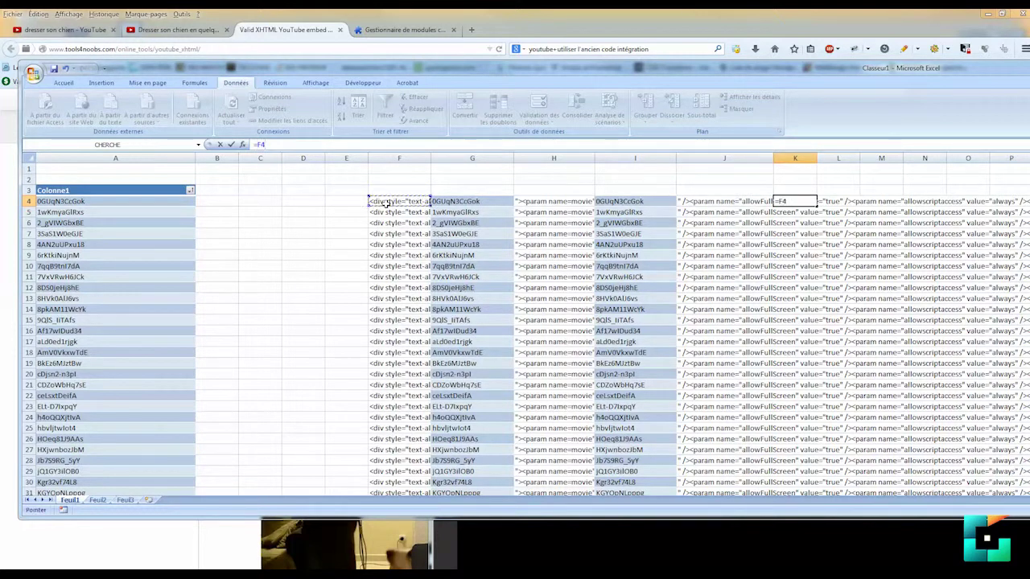
pyautogui.write('&')
pyautogui.click(467, 202)
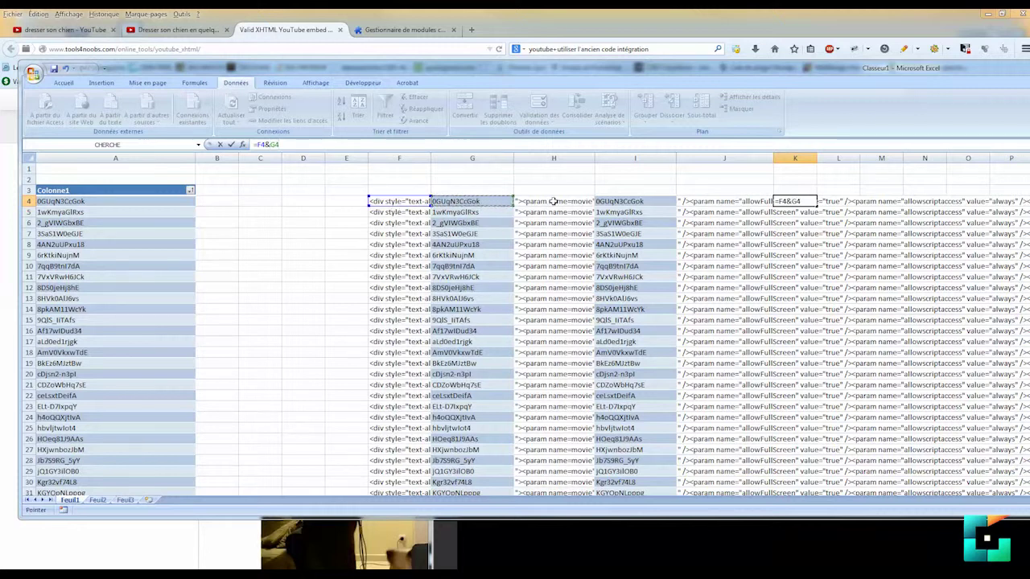
pyautogui.write('&')
pyautogui.click(548, 201)
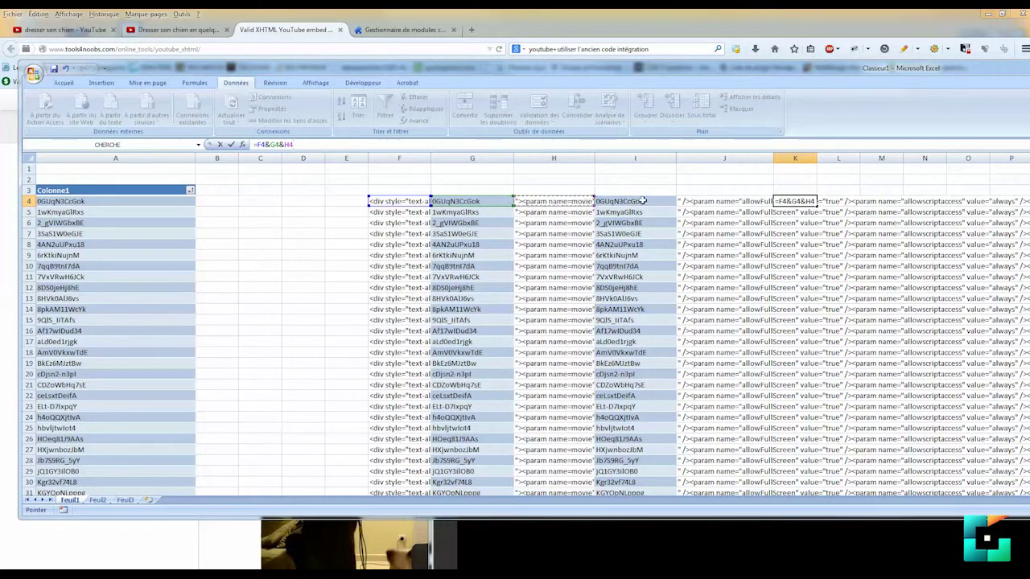
pyautogui.write('&')
pyautogui.click(643, 202)
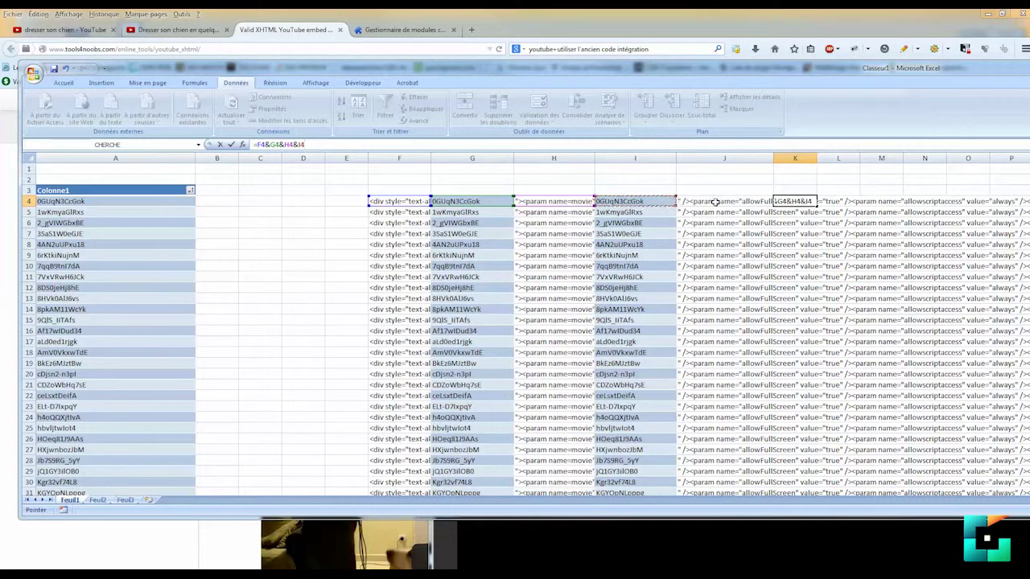
pyautogui.write('&')
pyautogui.click(715, 202)
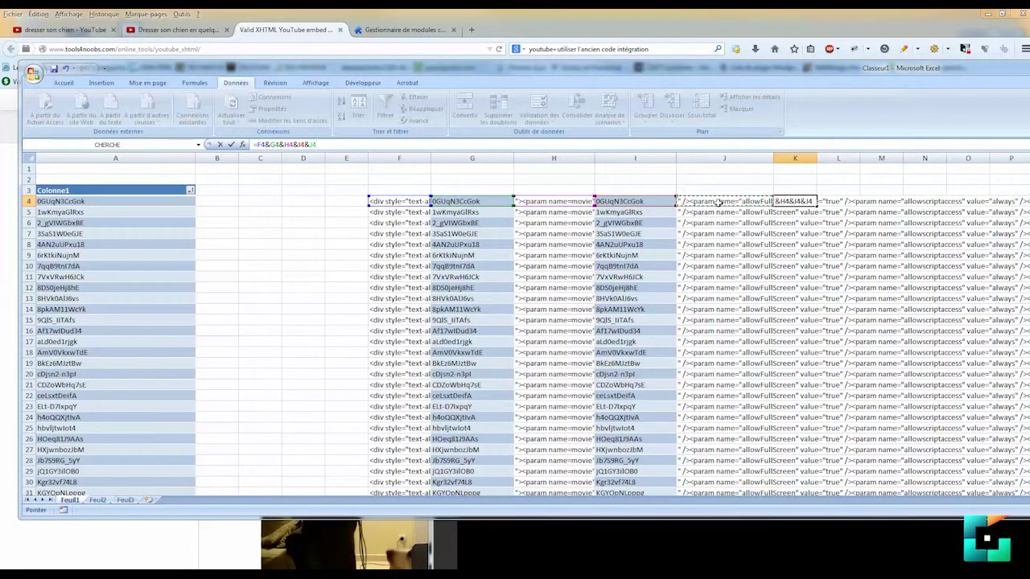
pyautogui.click(231, 145)
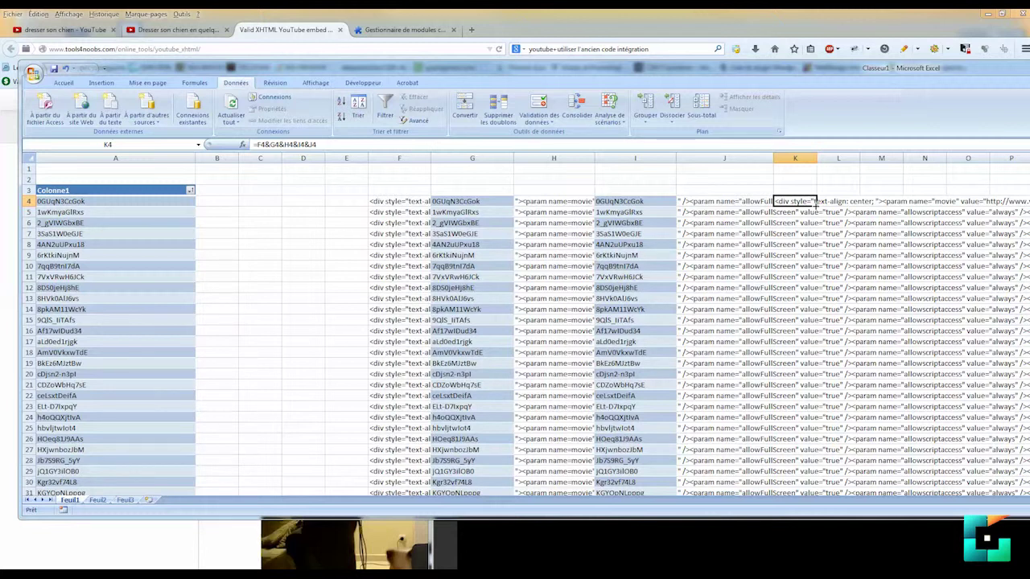
pyautogui.moveTo(816, 206); pyautogui.dragTo(813, 472)
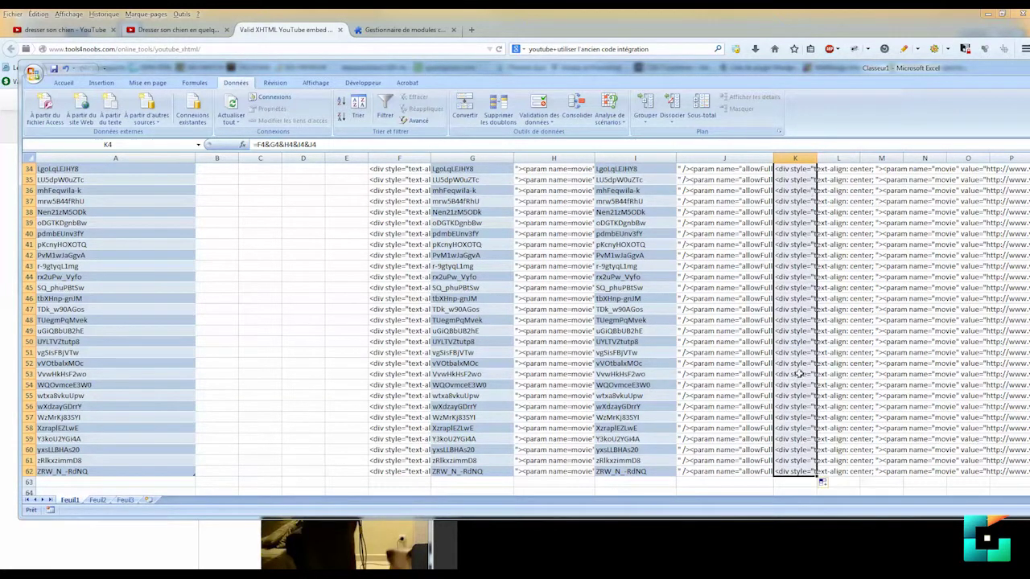
# - Copy the combined codes in K4 to K62 and paste them over the whole contents of the new 4 document in Notepad++
pyautogui.scroll(11, 799, 374)
pyautogui.moveTo(795, 207); pyautogui.dragTo(811, 516)
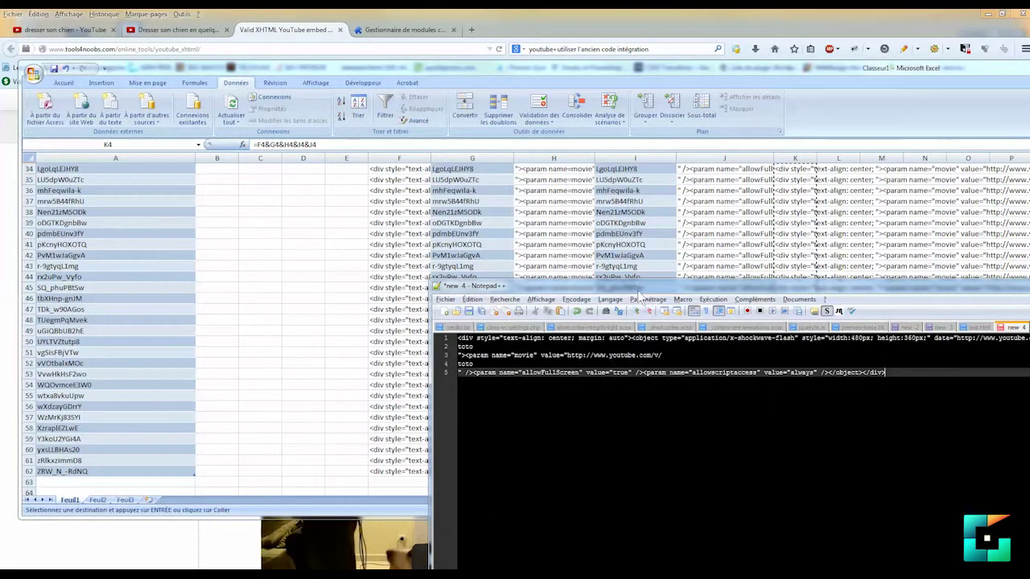
pyautogui.moveTo(638, 290); pyautogui.dragTo(398, 207)
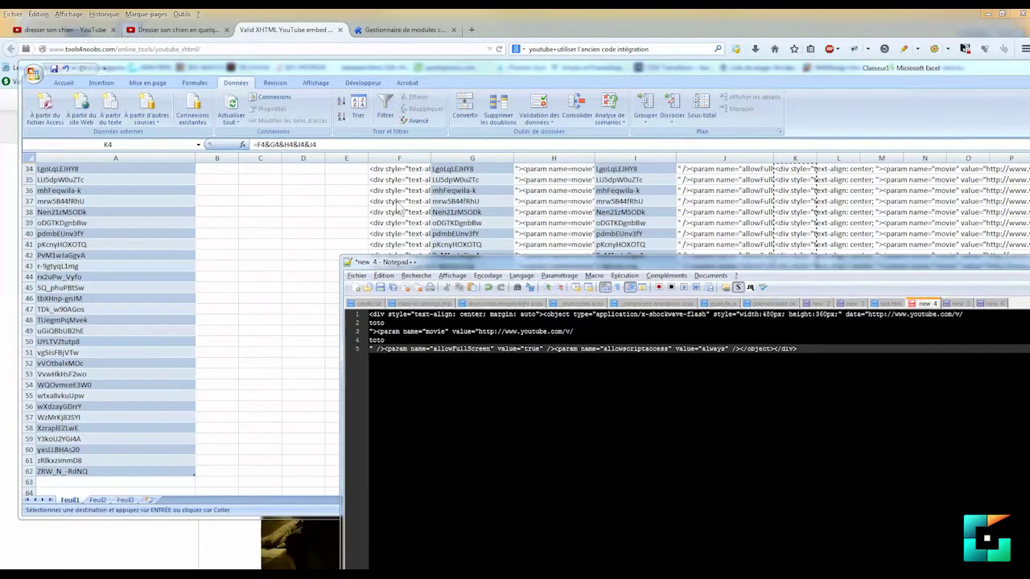
pyautogui.hotkey('ctrl', 'a')
pyautogui.hotkey('ctrl', 'v')
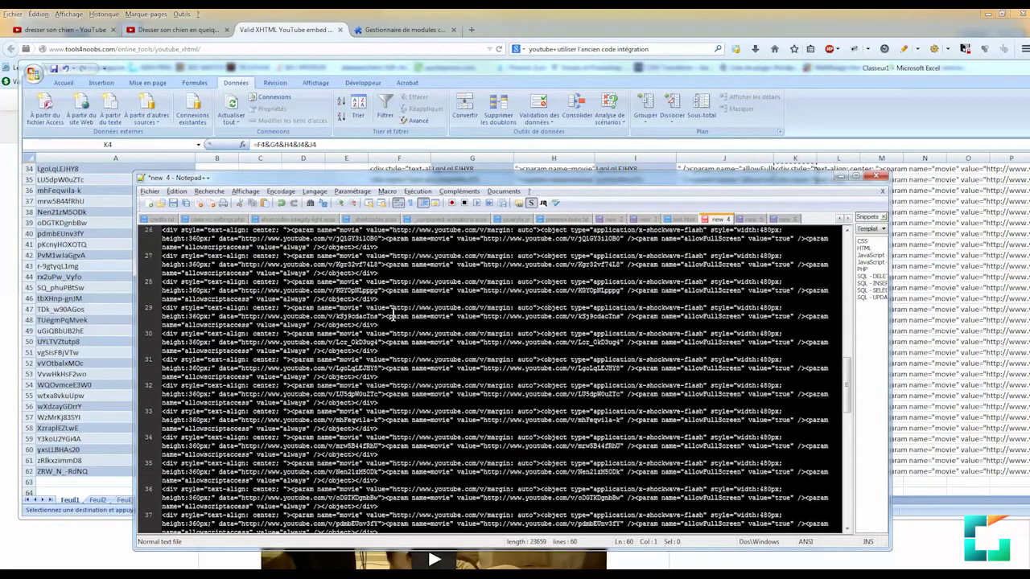
pyautogui.scroll(20, 376, 370)
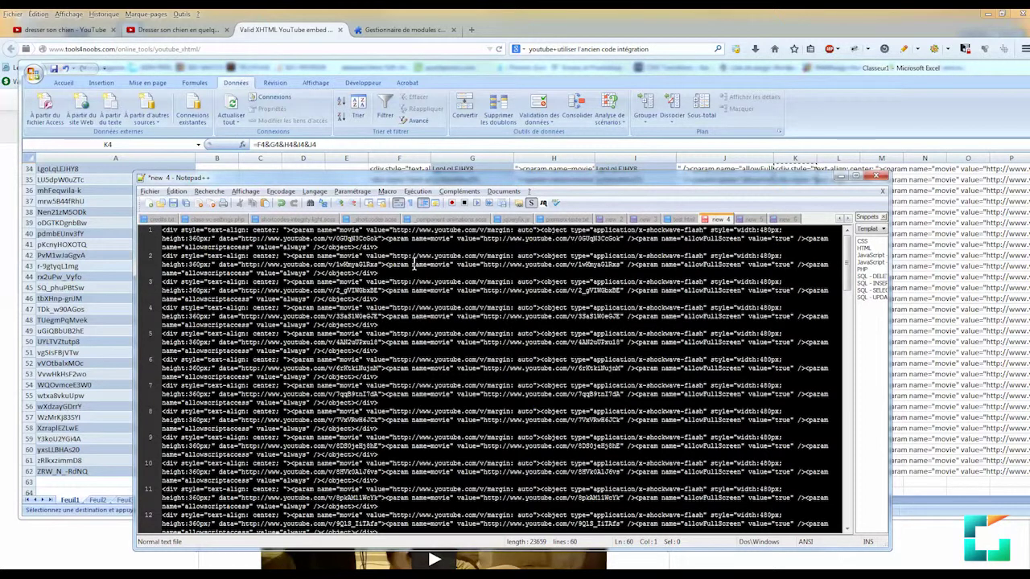
# - In test.html, replace the existing video embed blocks starting on line 213 with the copied codes and review the embedded videos in the browser
pyautogui.click(684, 219)
pyautogui.click(352, 352)
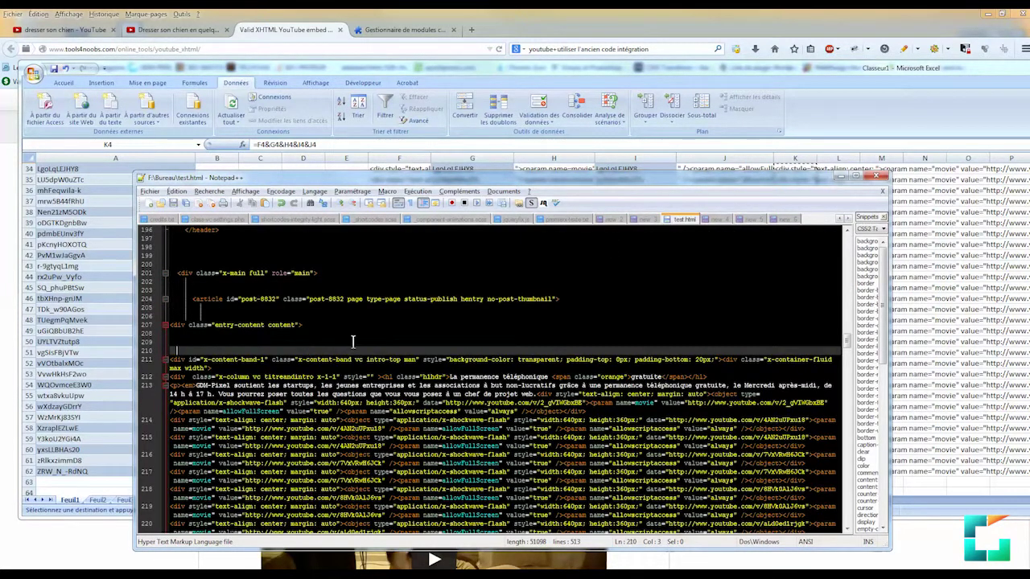
pyautogui.scroll(7, 354, 351)
pyautogui.scroll(2, 355, 351)
pyautogui.scroll(-14, 358, 354)
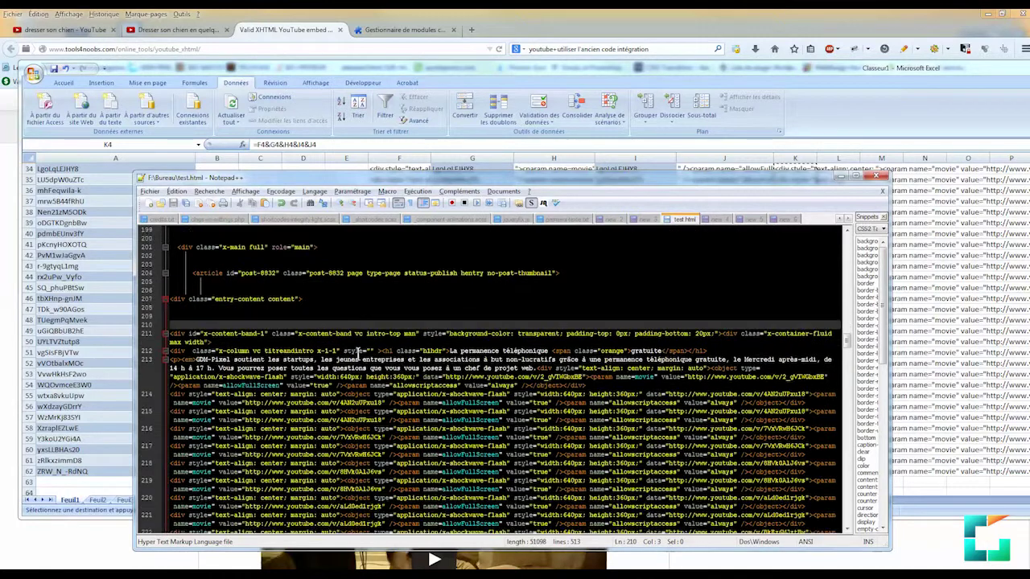
pyautogui.scroll(5, 362, 359)
pyautogui.click(536, 368)
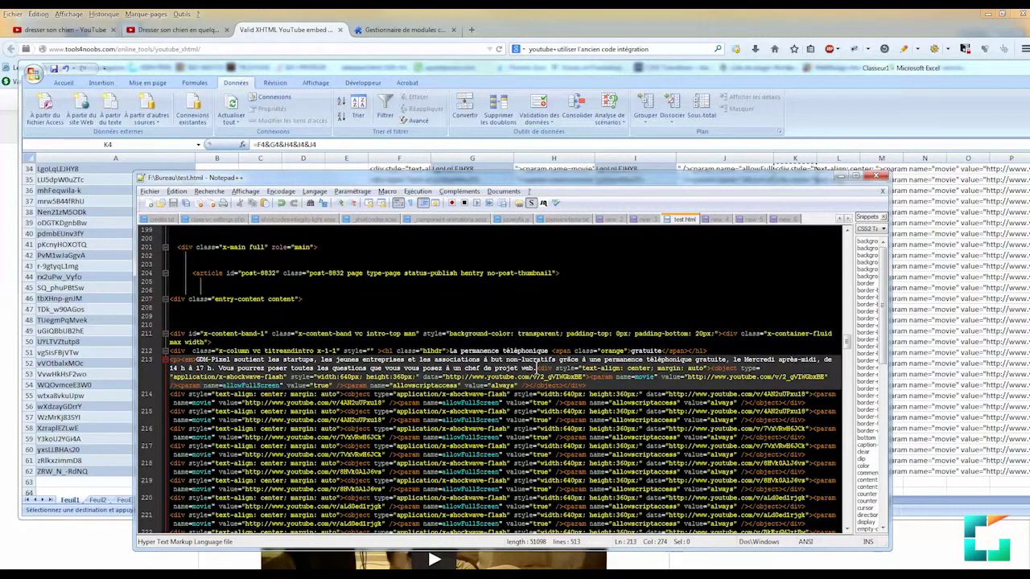
pyautogui.moveTo(534, 368); pyautogui.dragTo(807, 377)
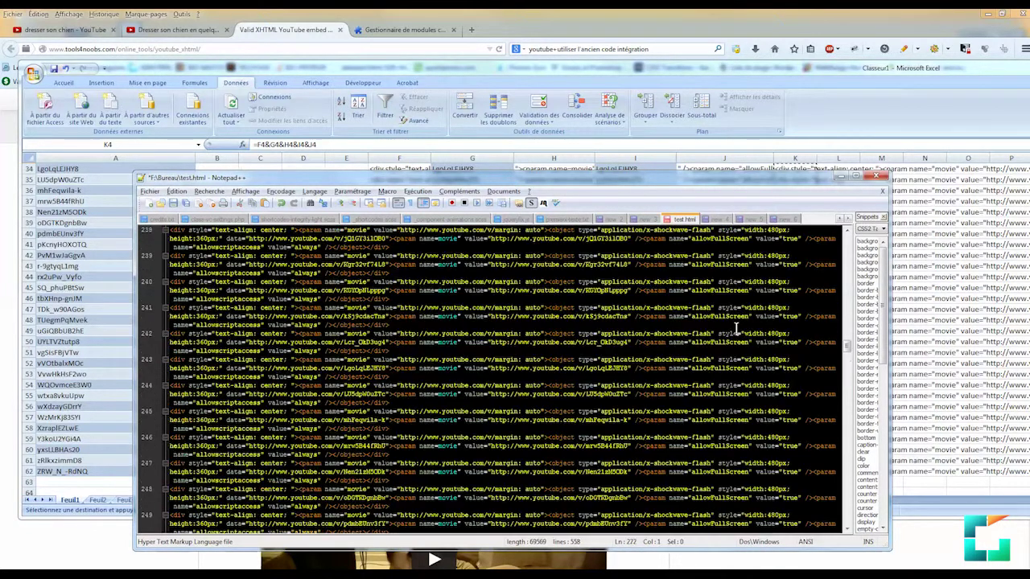
pyautogui.hotkey('ctrl', 'v')
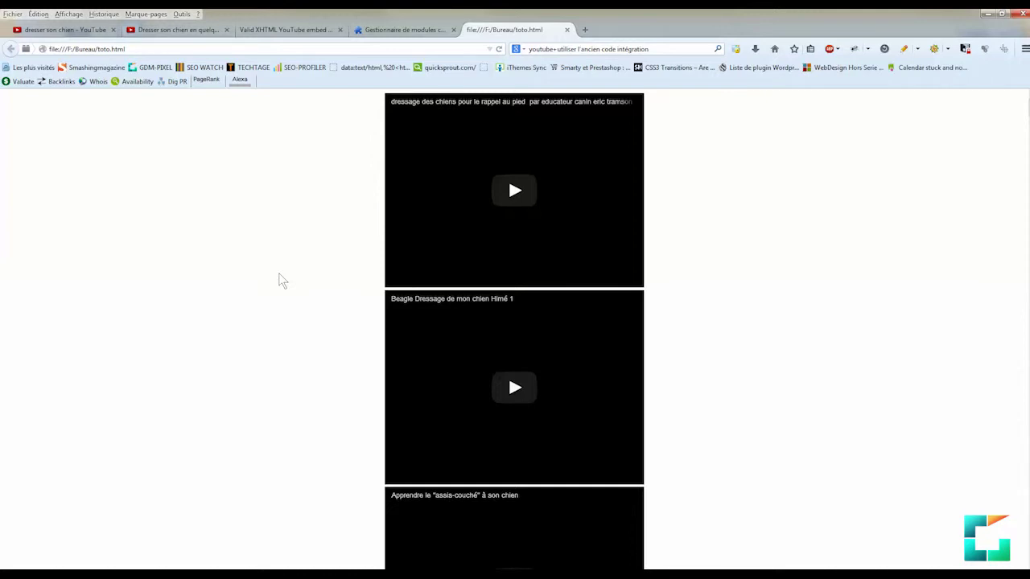
pyautogui.scroll(-6, 279, 275)
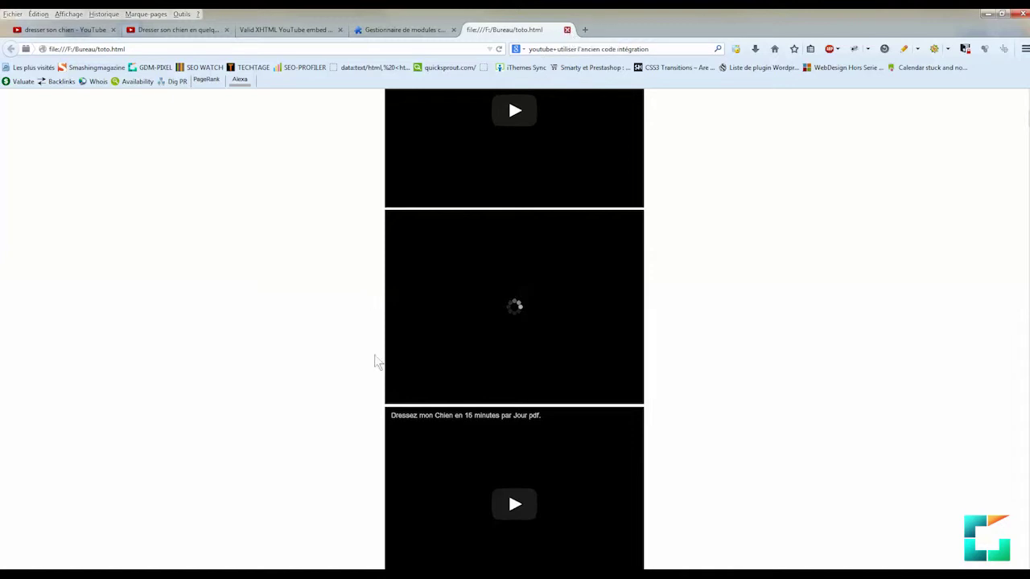
# - Switch to The Best Spinner and start a new article with the text <!DOCTYPE html>
pyautogui.hotkey('alt', 'Tab')
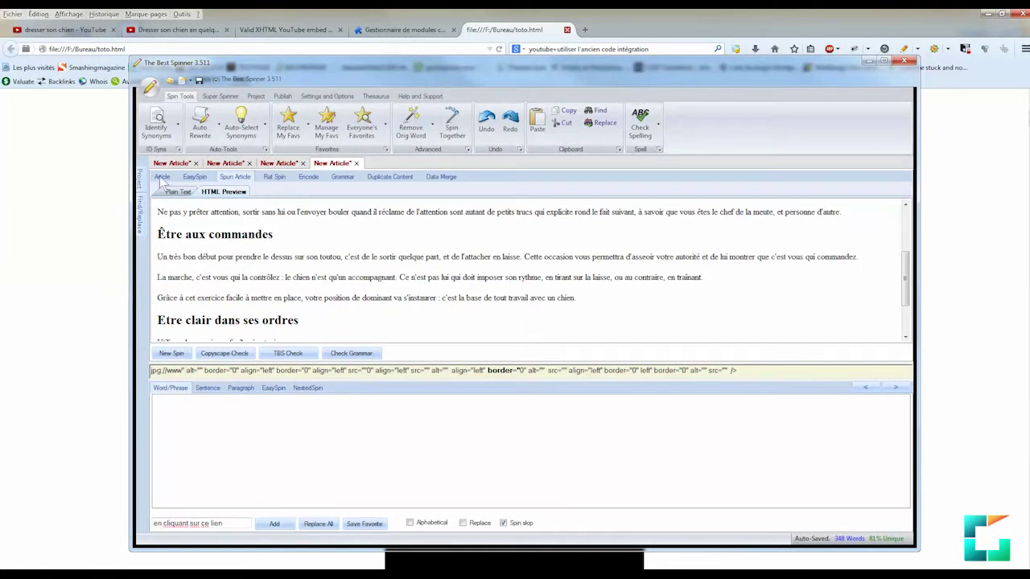
pyautogui.click(149, 86)
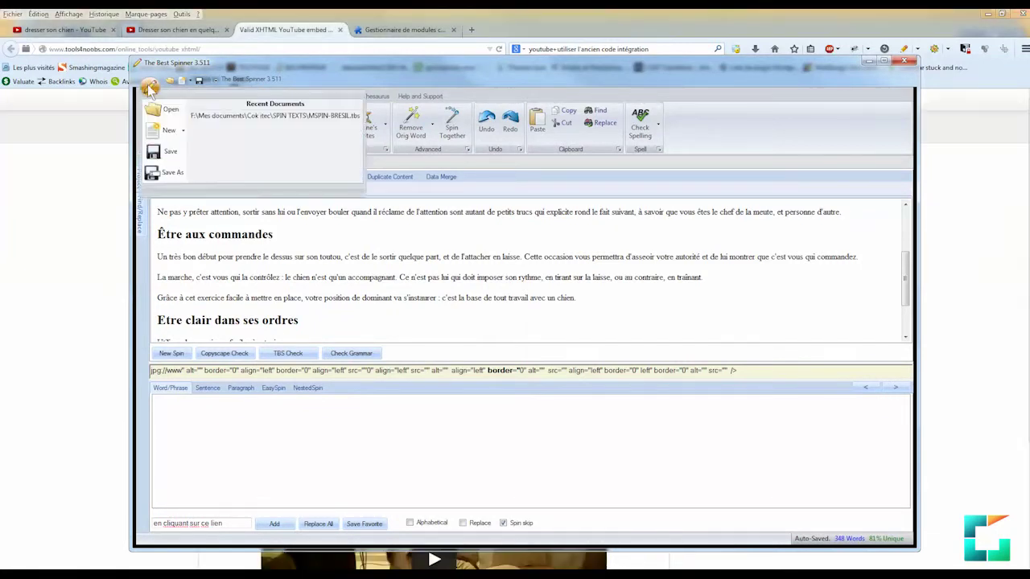
pyautogui.click(165, 129)
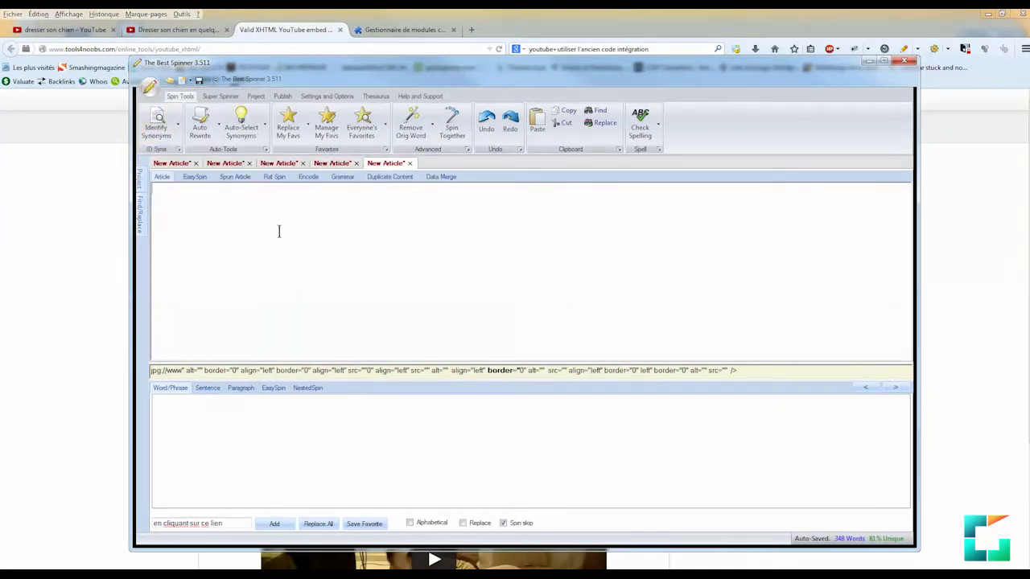
pyautogui.write('<!DOCTYPE html>')
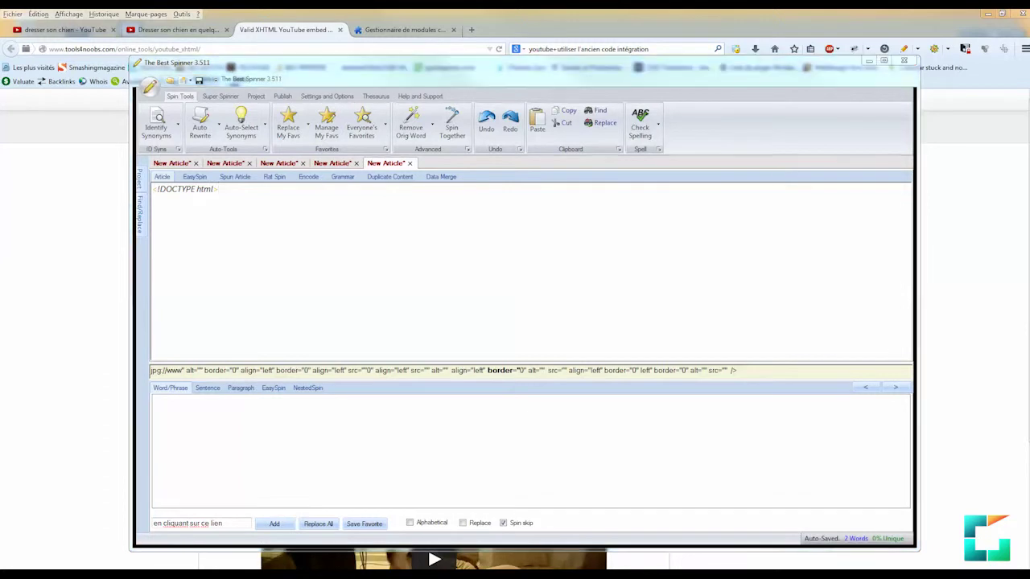
# - Copy every embed code line above </html> in toto.html in Notepad++ and paste them over the text of the new Best Spinner article
pyautogui.hotkey('alt', 'Tab')
pyautogui.click(230, 344)
pyautogui.scroll(8, 230, 354)
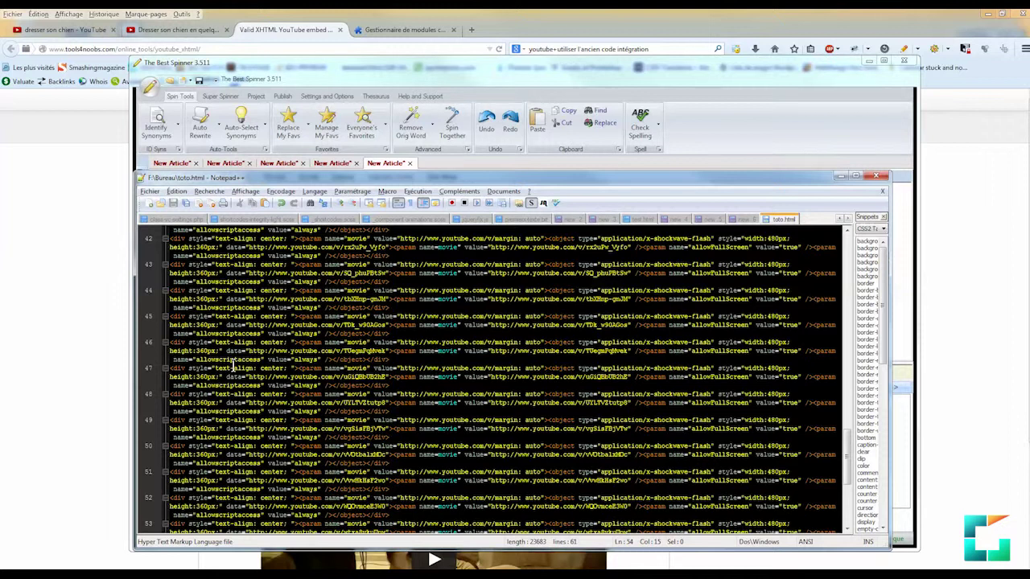
pyautogui.moveTo(170, 239); pyautogui.dragTo(385, 489)
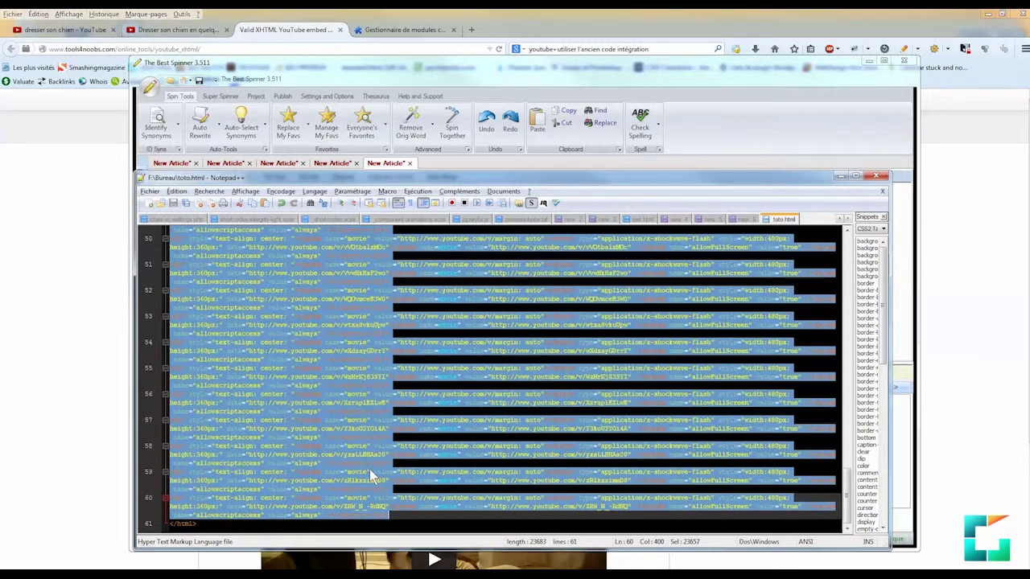
pyautogui.hotkey('alt', 'Tab')
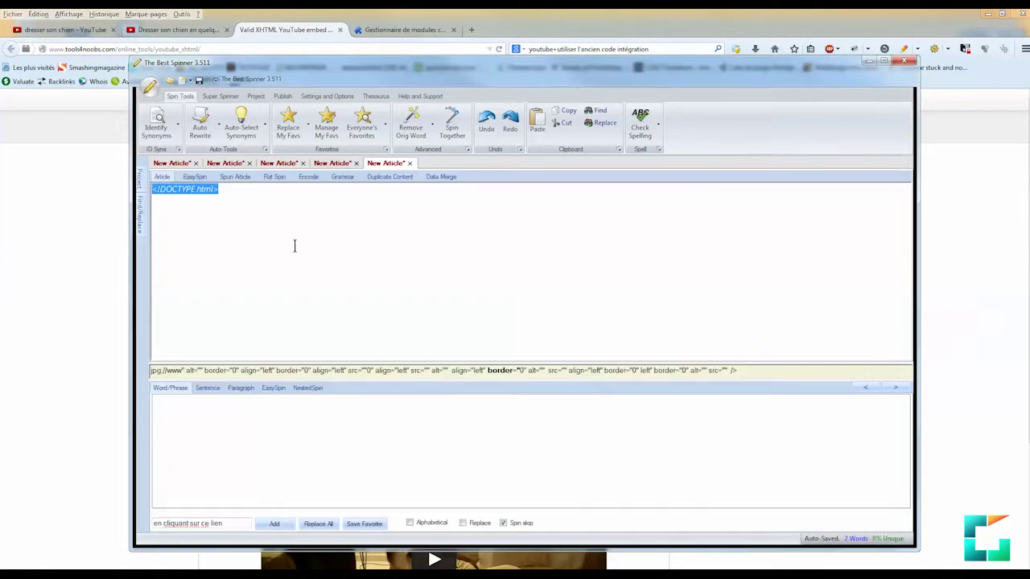
pyautogui.hotkey('ctrl', 'v')
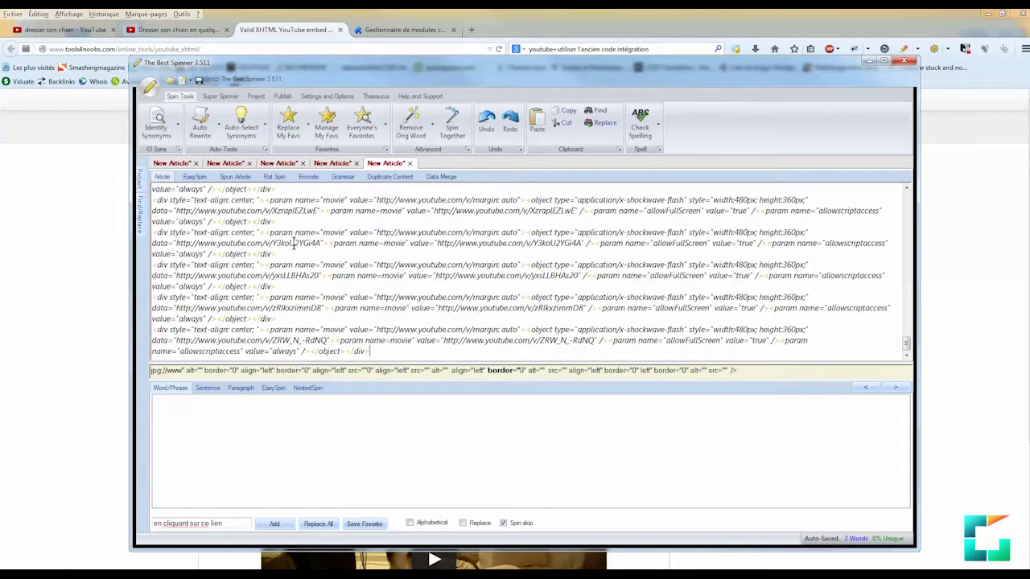
# - Apply Spin Together to all the embed codes in the article, without including a blank paragraph
pyautogui.hotkey('ctrl', 'a')
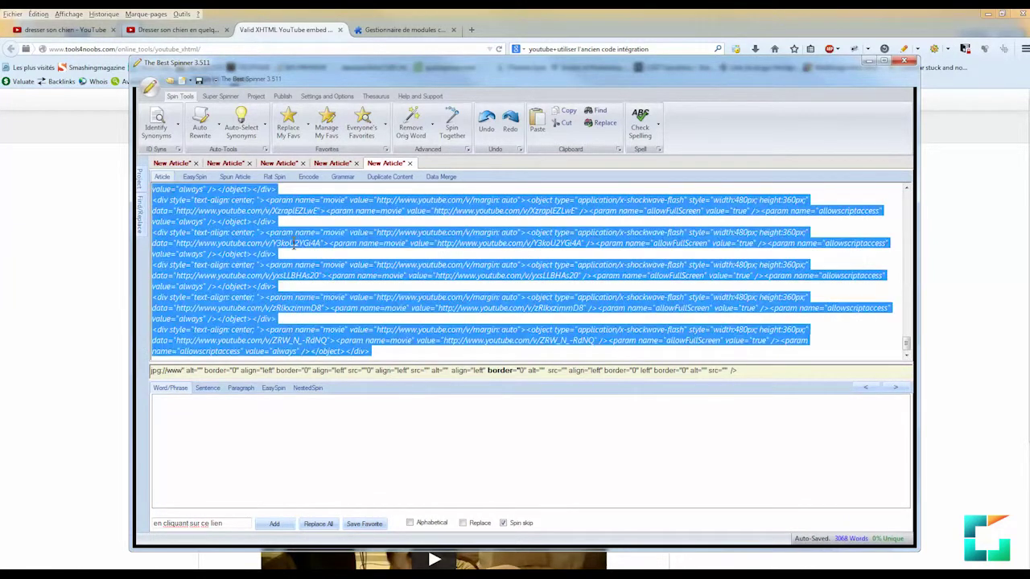
pyautogui.click(452, 125)
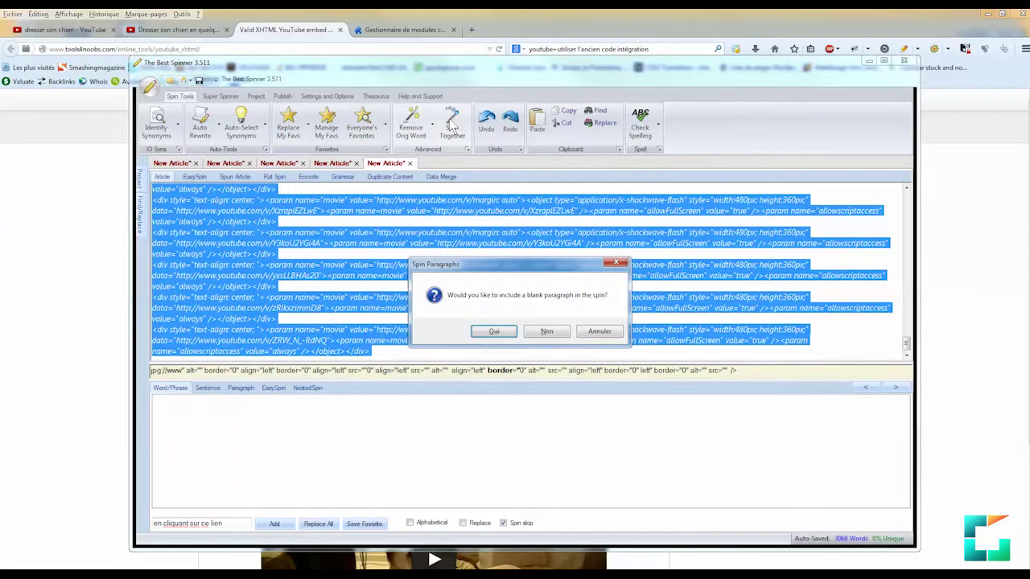
pyautogui.click(547, 331)
# - Copy the whole spin block into the source of the fourth article, just above the paragraph starting "Votre toutou doit toujours marcher"
pyautogui.click(377, 354)
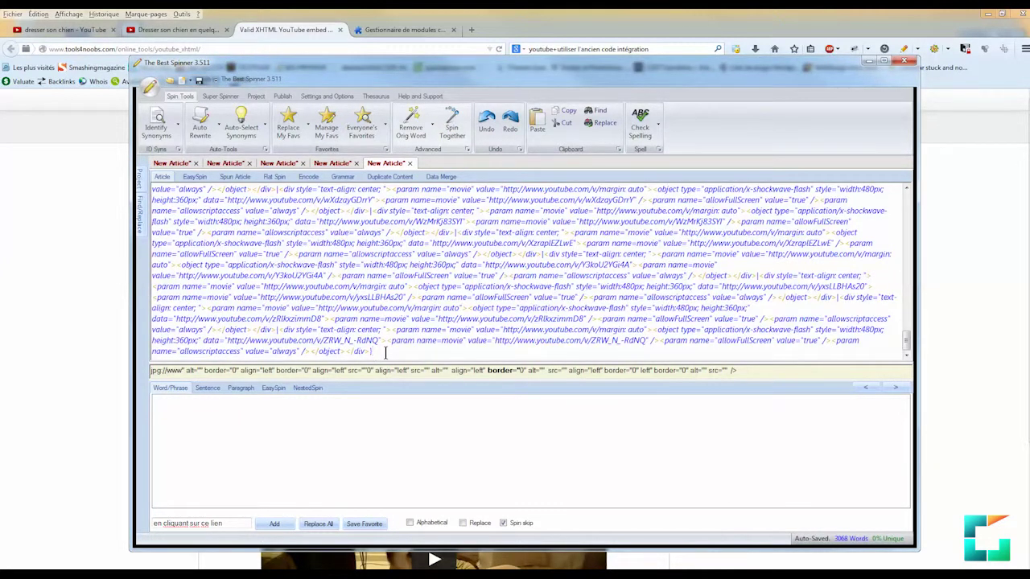
pyautogui.moveTo(384, 352); pyautogui.dragTo(191, 46)
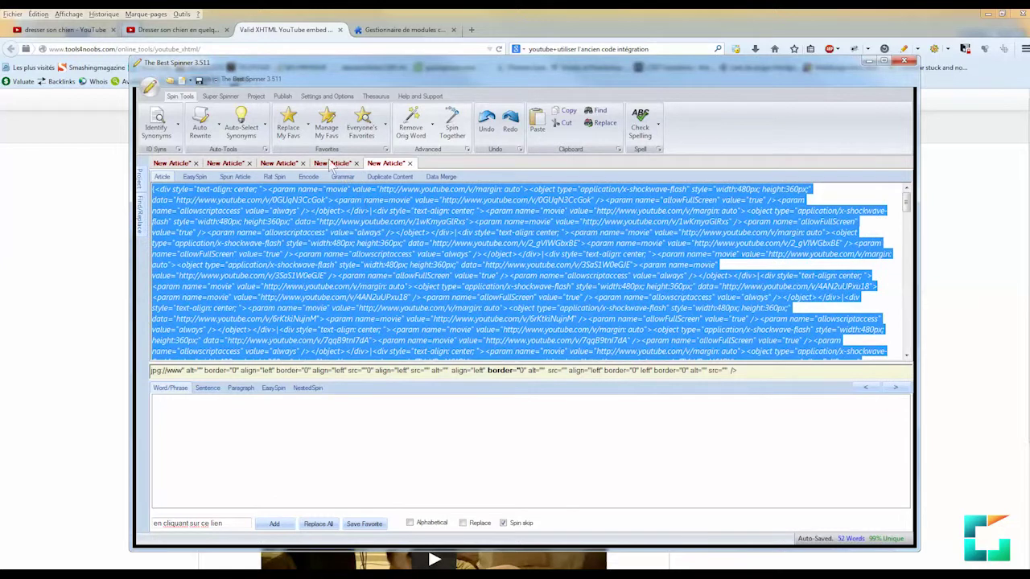
pyautogui.click(235, 177)
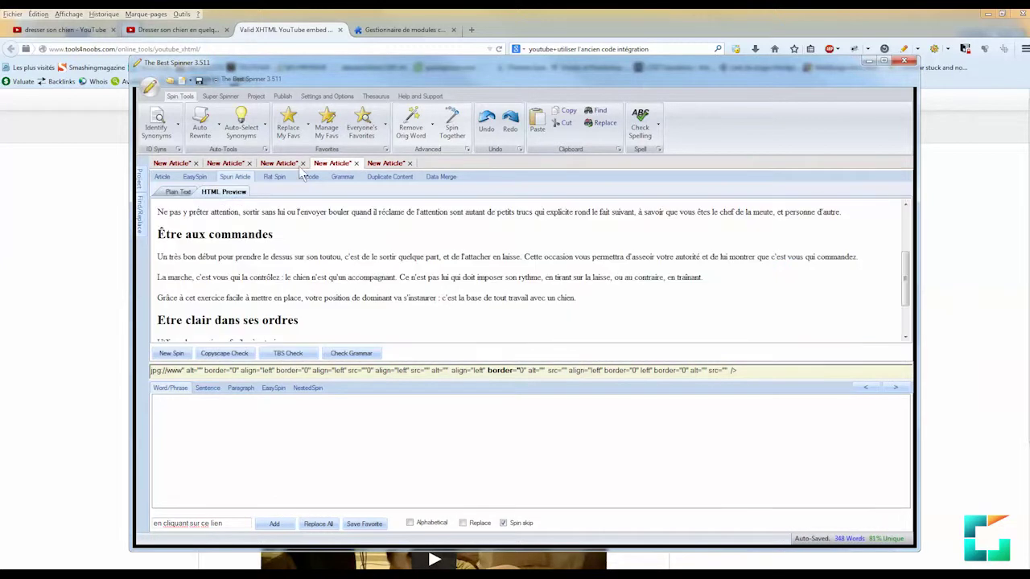
pyautogui.click(161, 177)
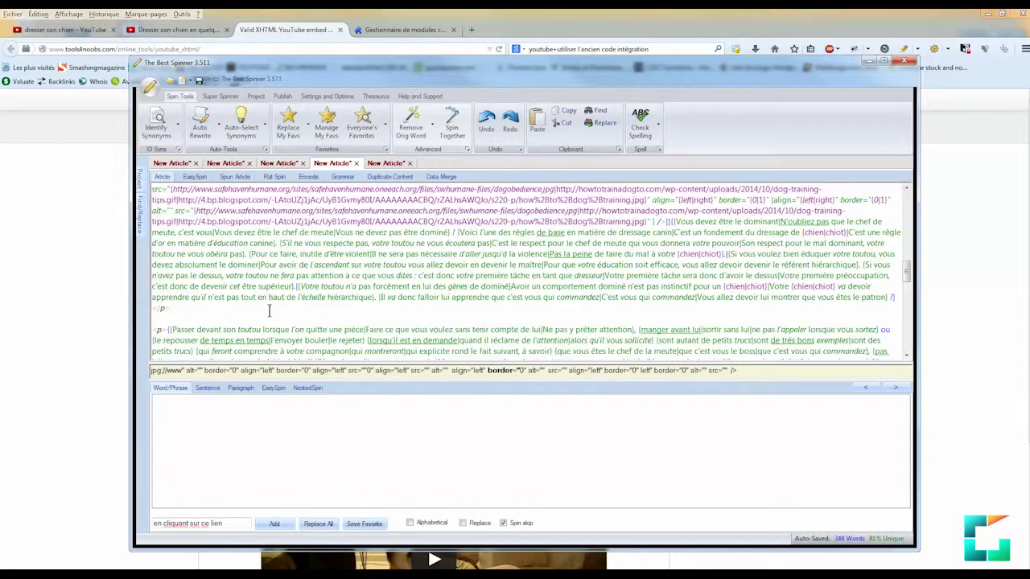
pyautogui.scroll(5, 270, 308)
pyautogui.scroll(-10, 270, 308)
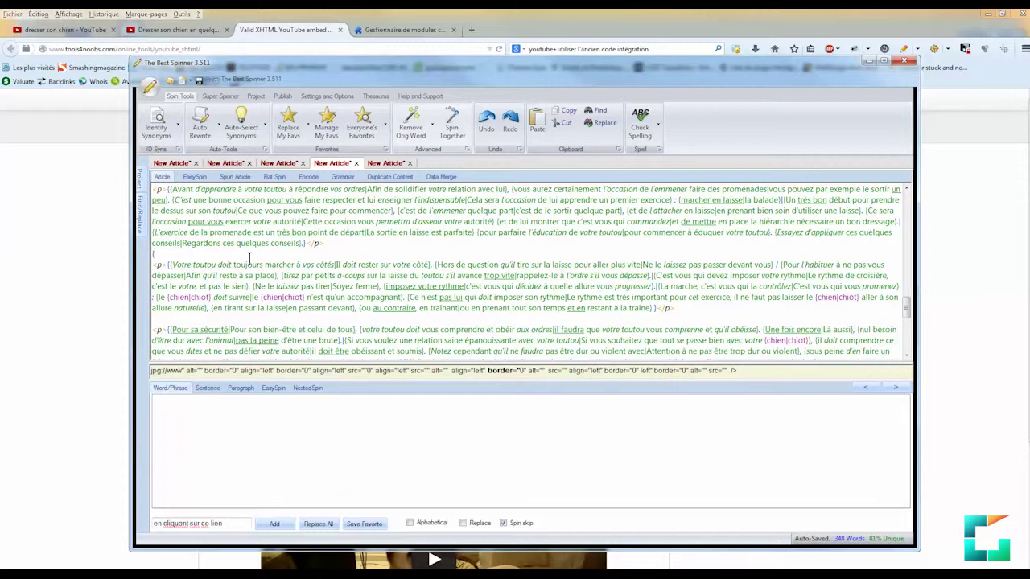
pyautogui.hotkey('ctrl', 'v')
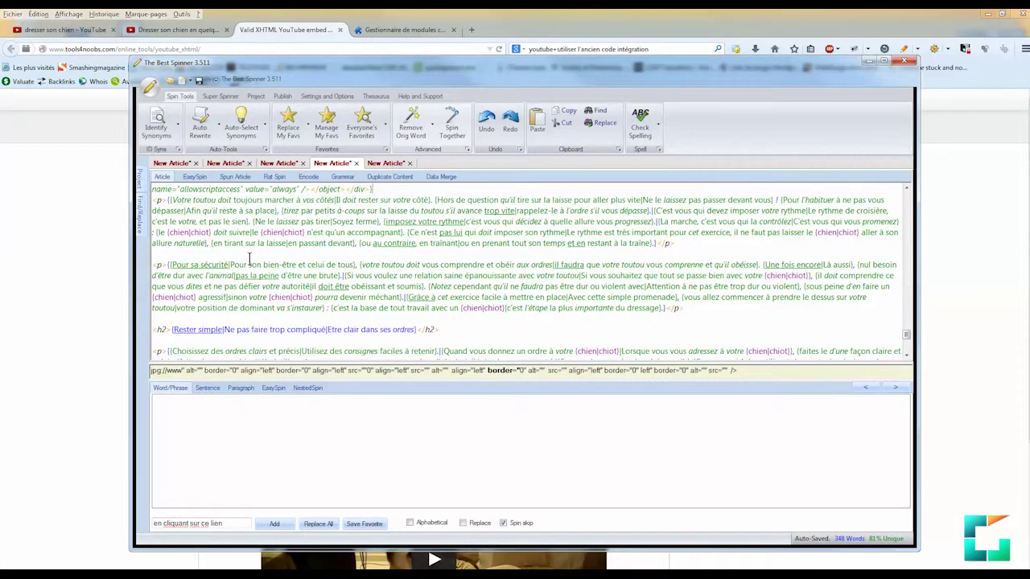
# - Show the spun version of the fourth article as an HTML preview and look through it to the end
pyautogui.scroll(10, 249, 259)
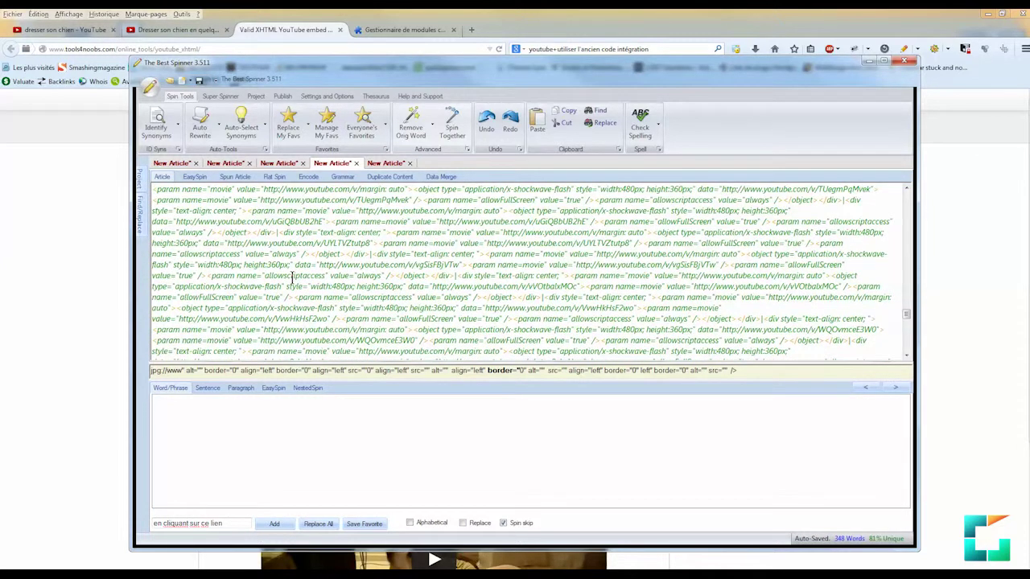
pyautogui.scroll(10, 290, 278)
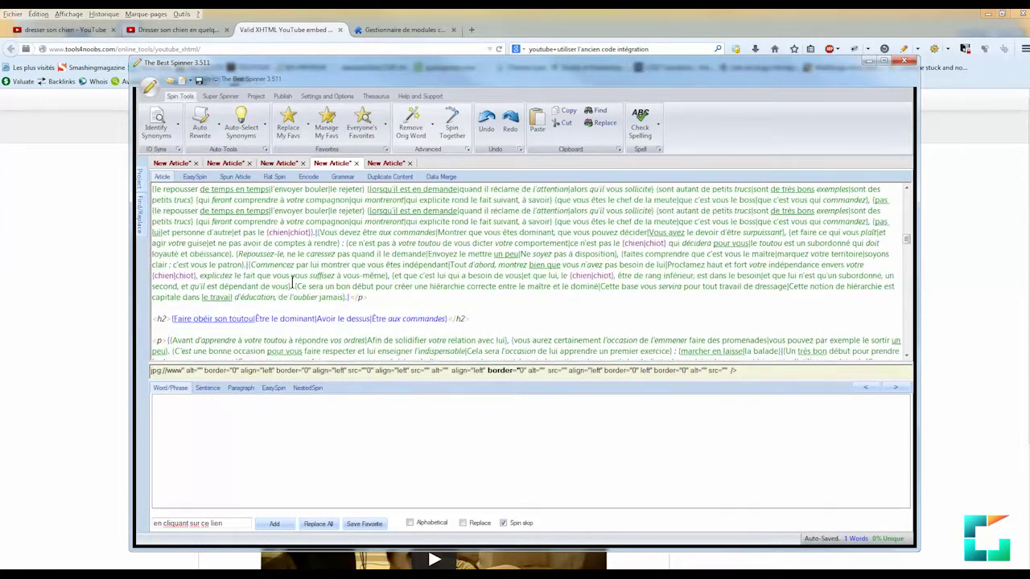
pyautogui.scroll(6, 285, 281)
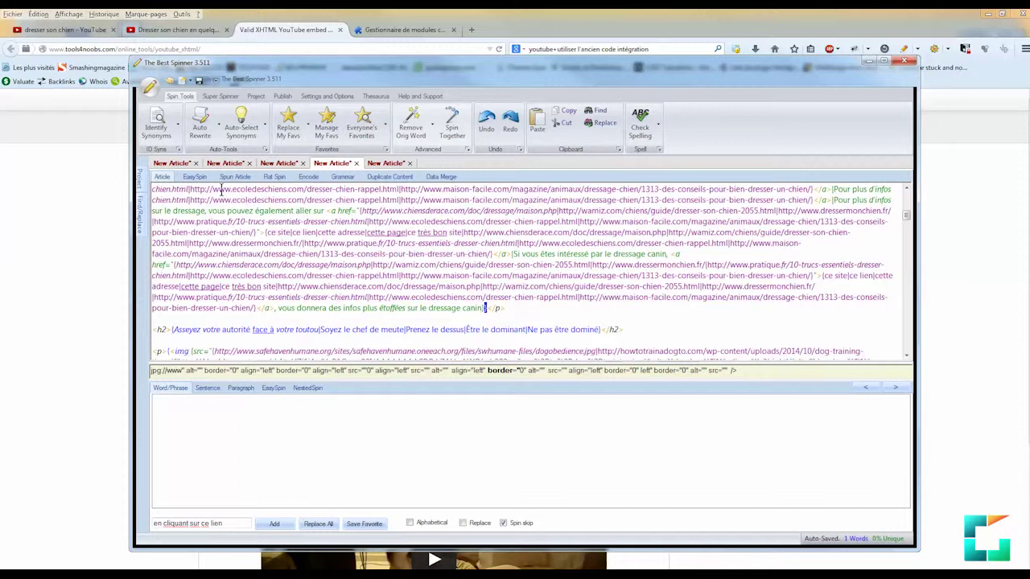
pyautogui.click(234, 177)
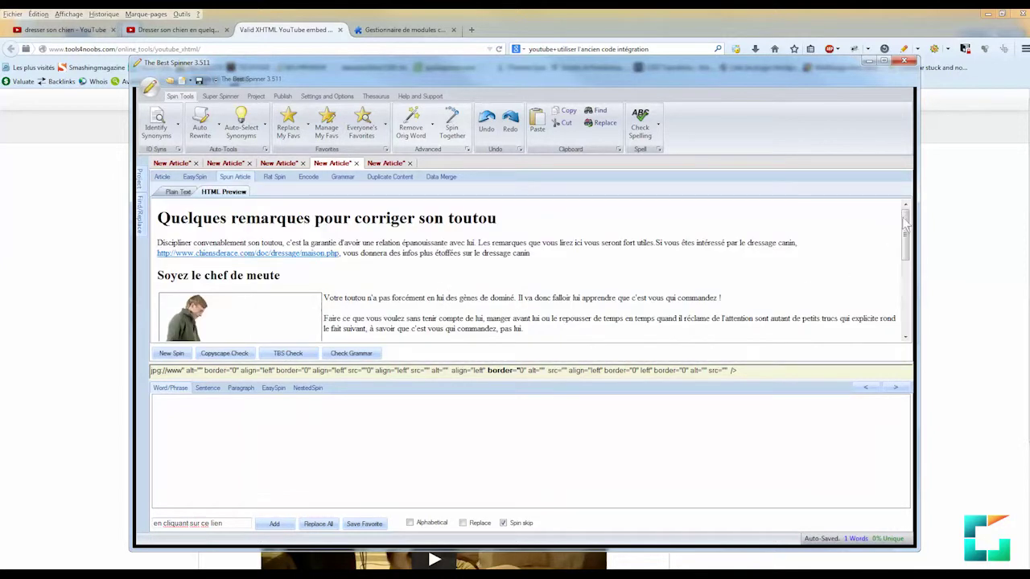
pyautogui.moveTo(906, 223); pyautogui.dragTo(911, 306)
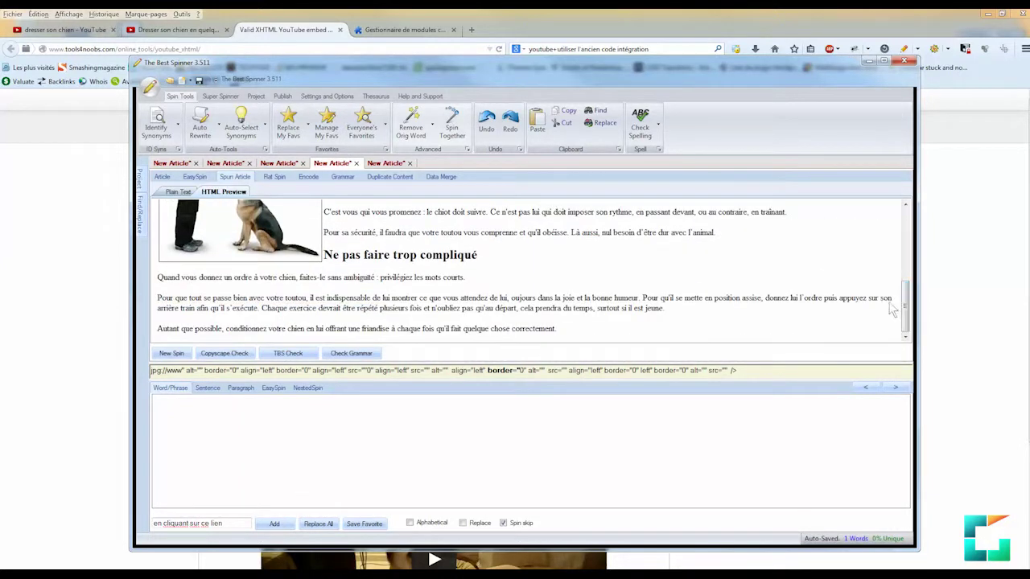
# - Generate a new spin, dismiss the security alert, and check the HTML preview around the place where the video belongs
pyautogui.click(172, 354)
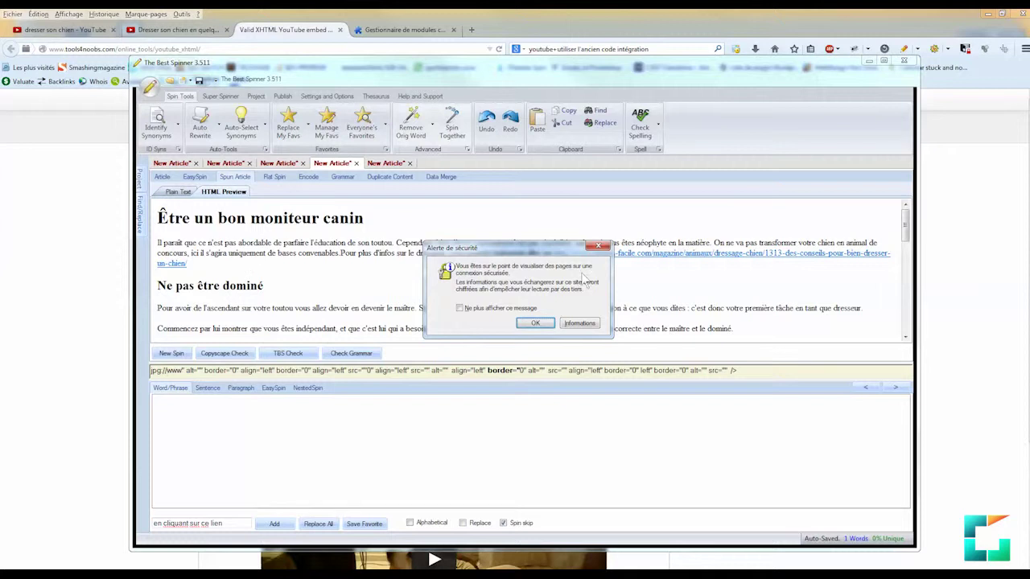
pyautogui.click(535, 324)
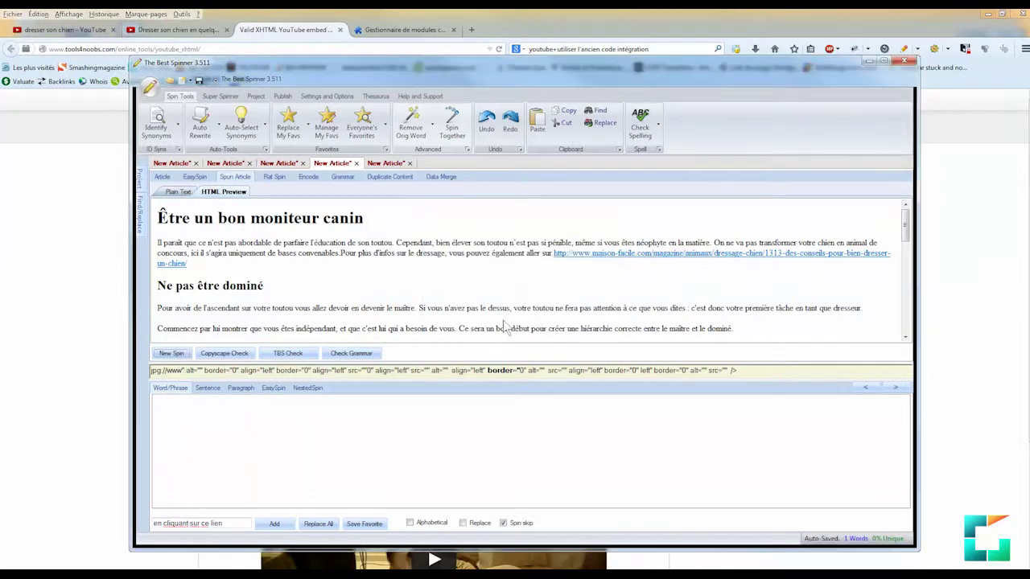
pyautogui.moveTo(907, 231); pyautogui.dragTo(909, 281)
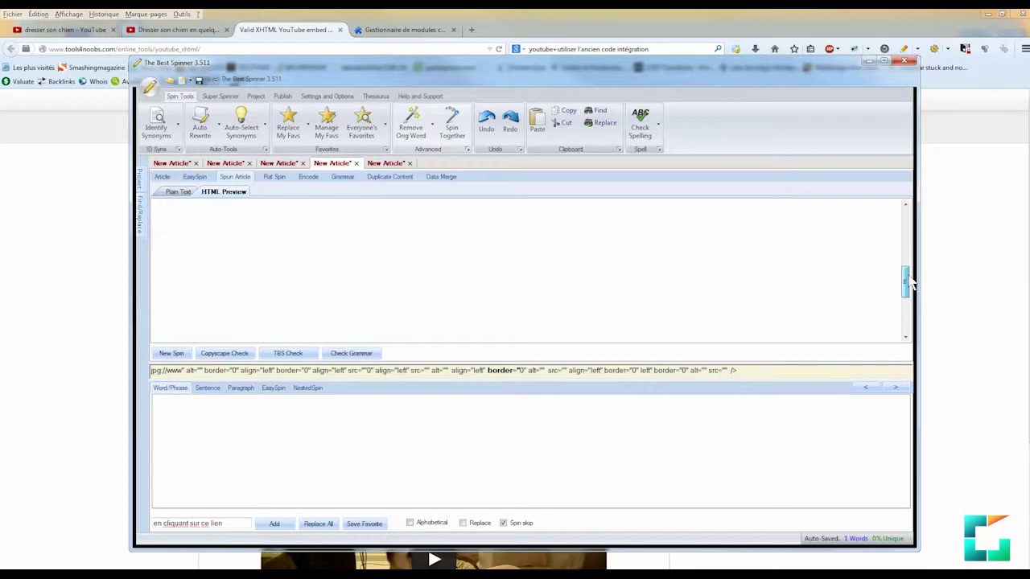
pyautogui.moveTo(910, 282); pyautogui.dragTo(905, 257)
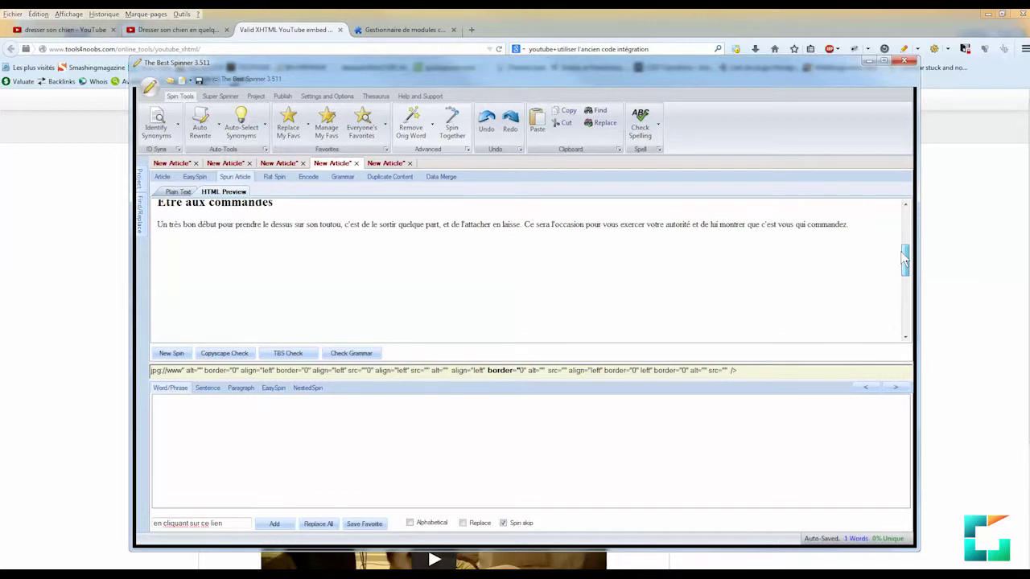
pyautogui.moveTo(905, 259); pyautogui.dragTo(904, 281)
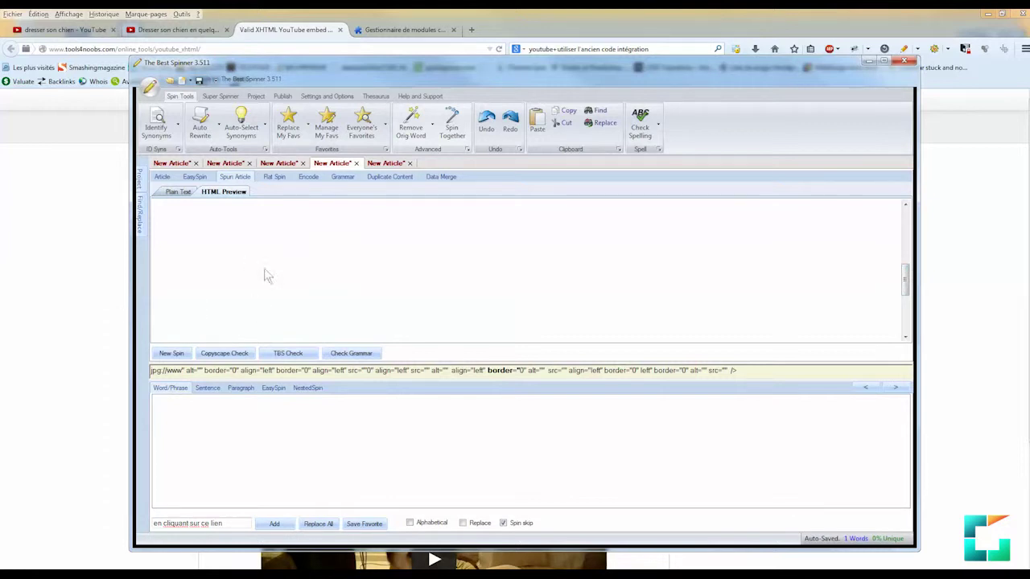
# - Show the spun article as plain text, generate two more spins, and check the video embed code in the output
pyautogui.click(177, 194)
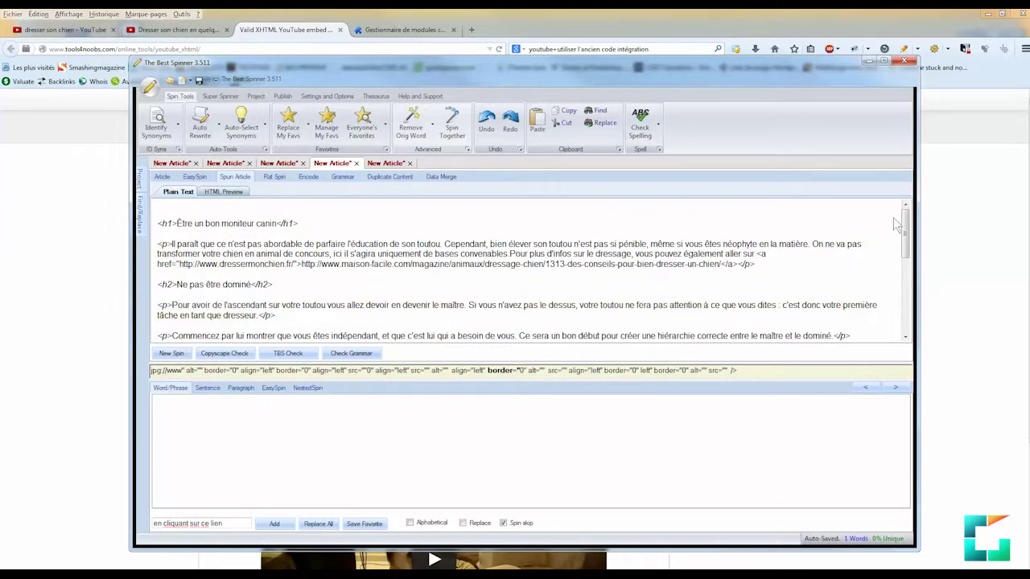
pyautogui.scroll(-5, 893, 218)
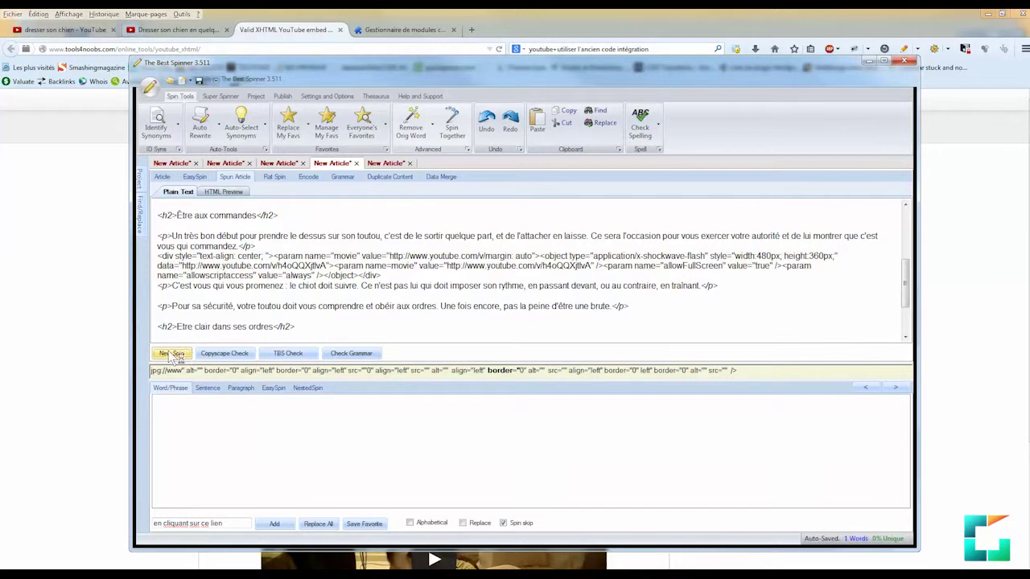
pyautogui.click(174, 354)
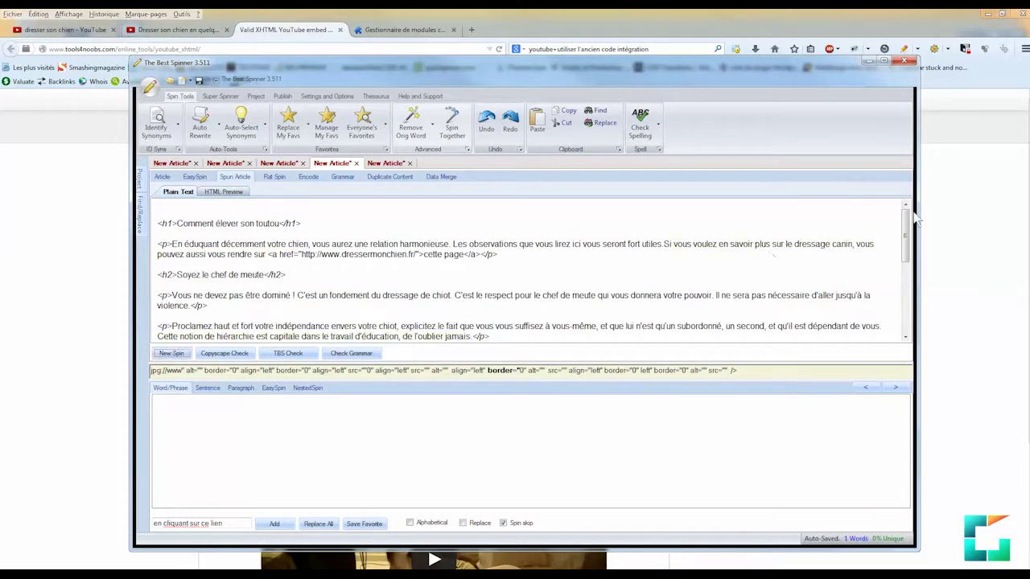
pyautogui.scroll(-10, 908, 241)
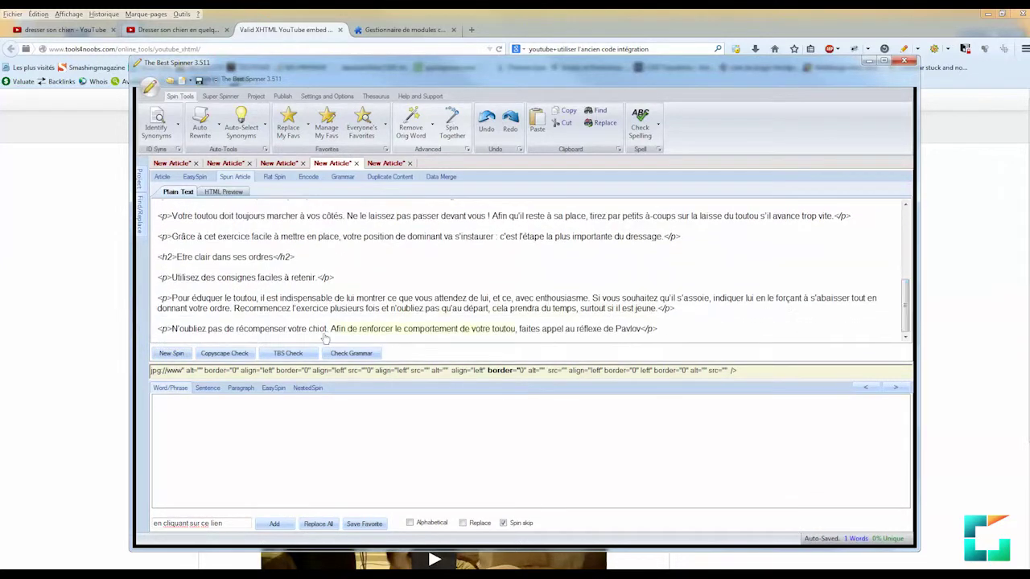
pyautogui.click(171, 354)
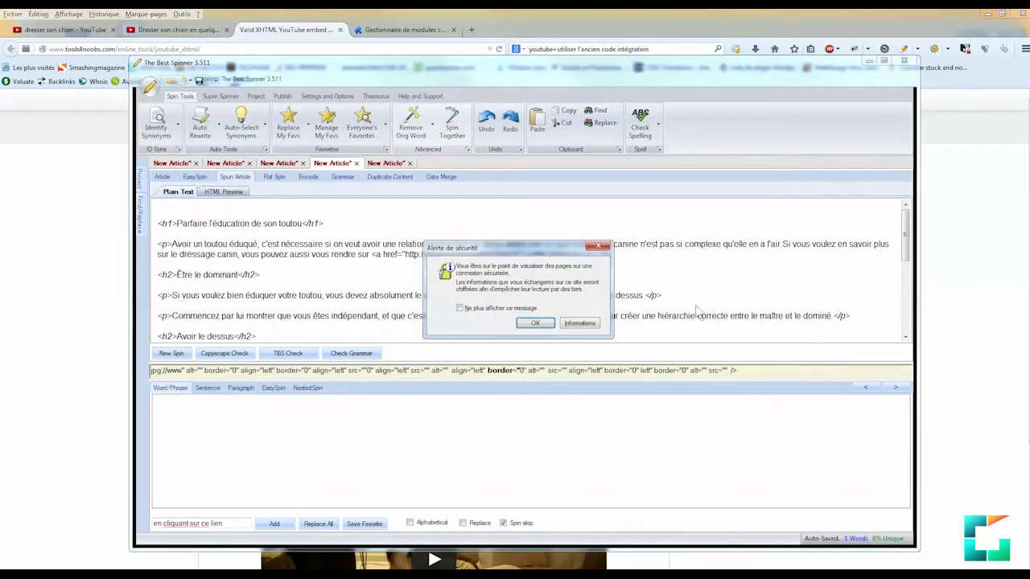
pyautogui.moveTo(904, 233); pyautogui.dragTo(900, 251)
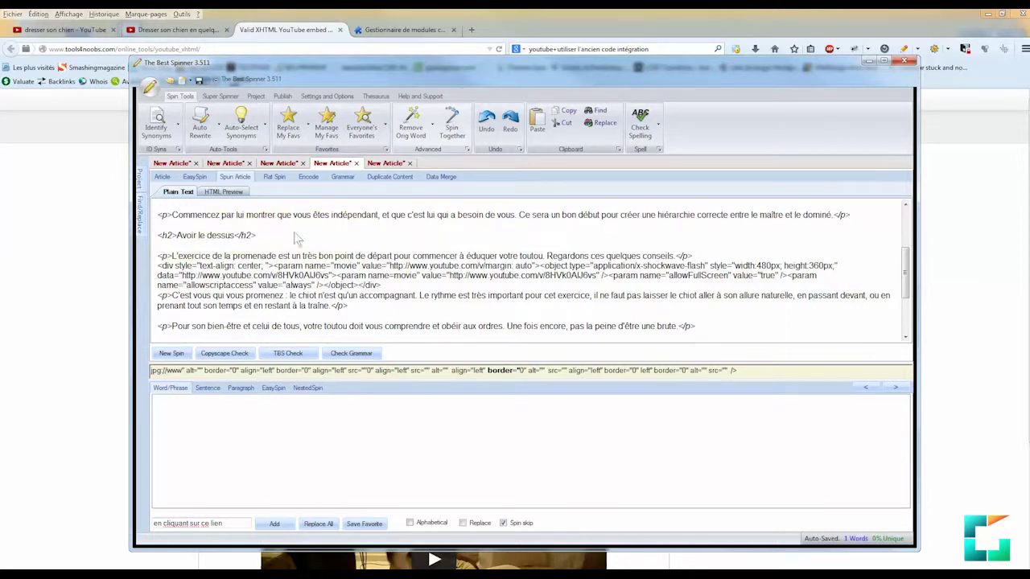
pyautogui.scroll(3, 316, 236)
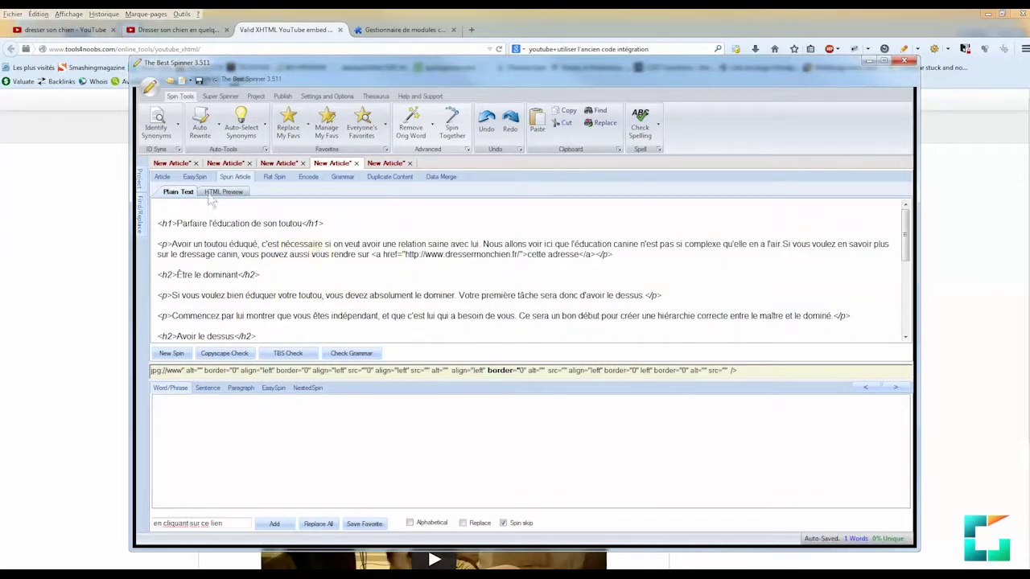
# - Return to the fourth article's spin source and review the introduction and the <h1> title block, highlighting the whole title block
pyautogui.click(163, 177)
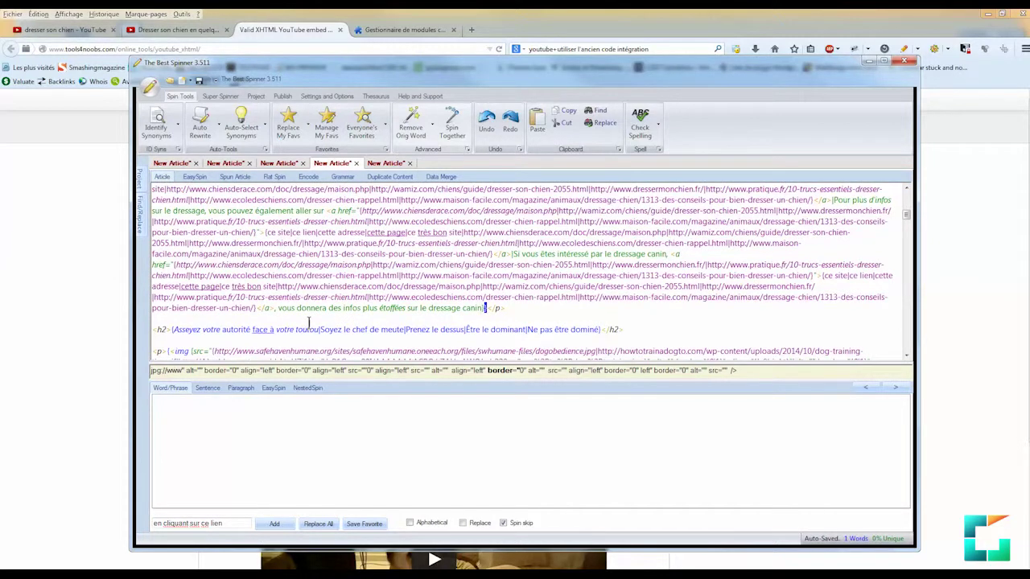
pyautogui.scroll(5, 734, 244)
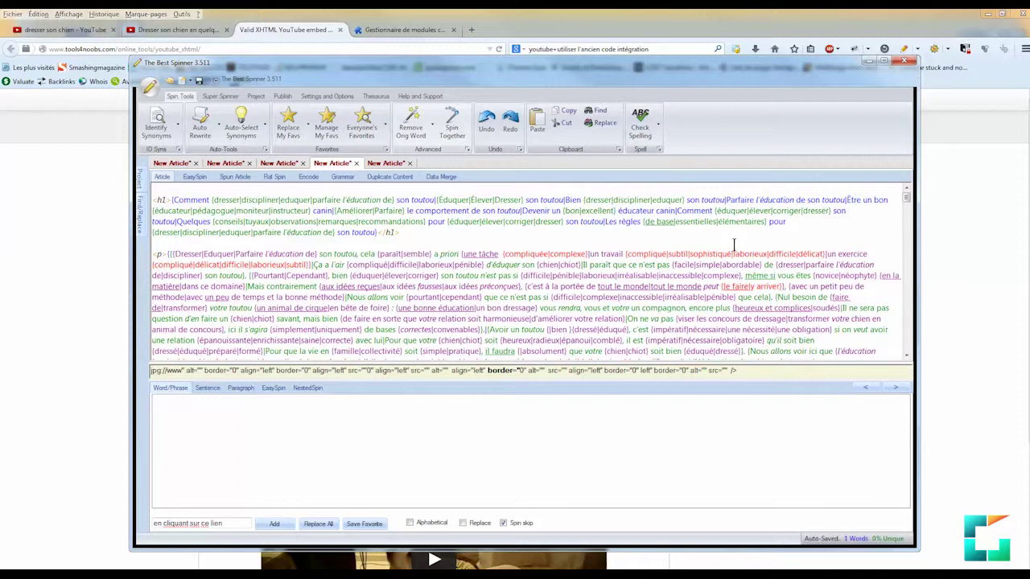
pyautogui.scroll(-6, 811, 234)
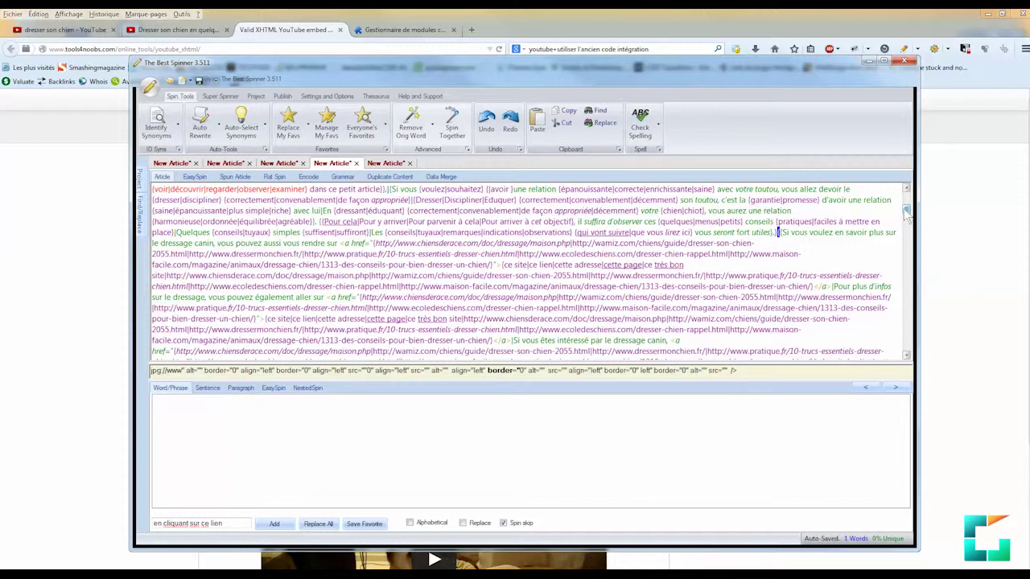
pyautogui.moveTo(906, 211); pyautogui.dragTo(906, 192)
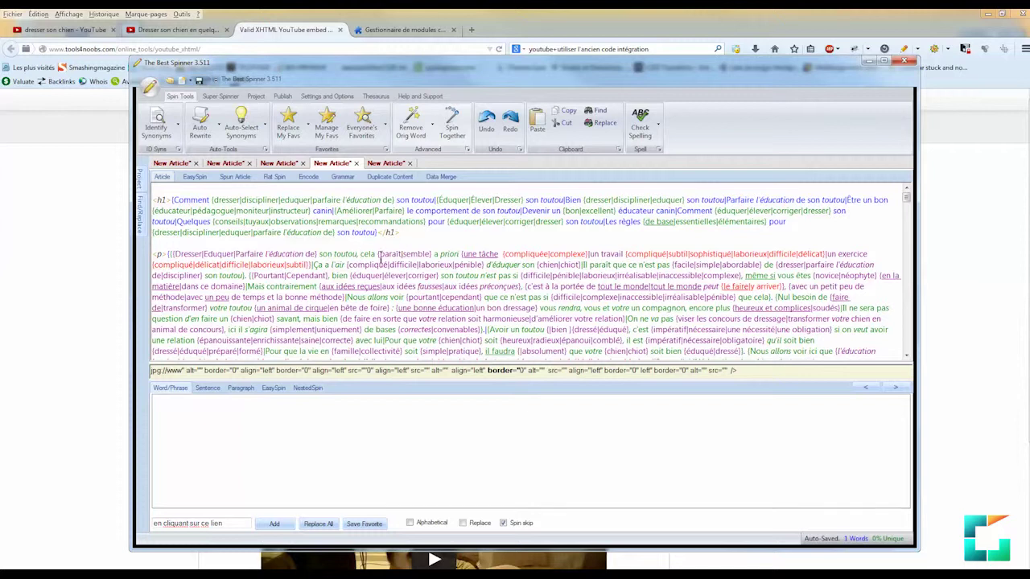
pyautogui.moveTo(361, 254); pyautogui.dragTo(596, 238)
pyautogui.click(597, 239)
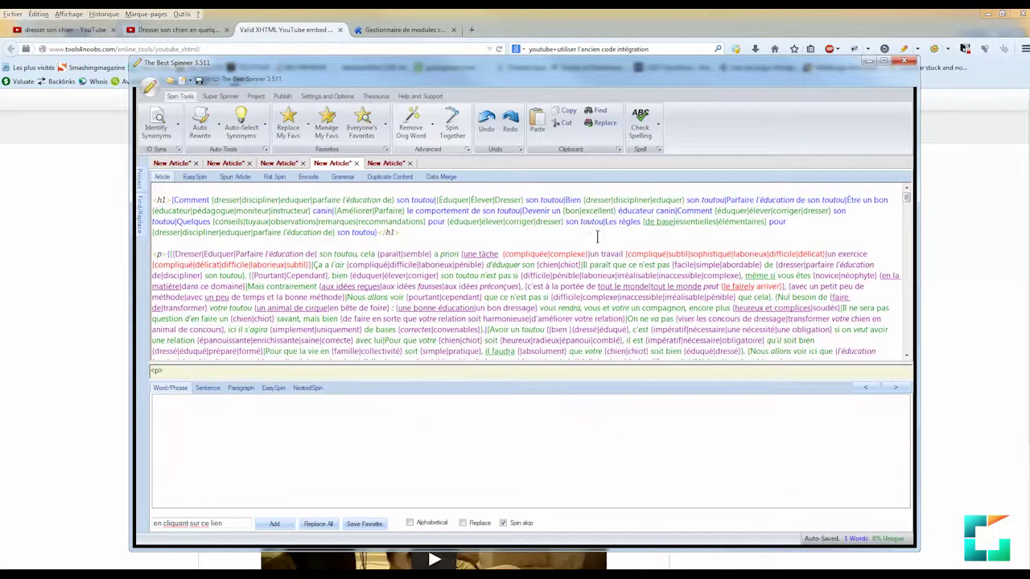
pyautogui.click(416, 232)
pyautogui.moveTo(415, 233); pyautogui.dragTo(154, 199)
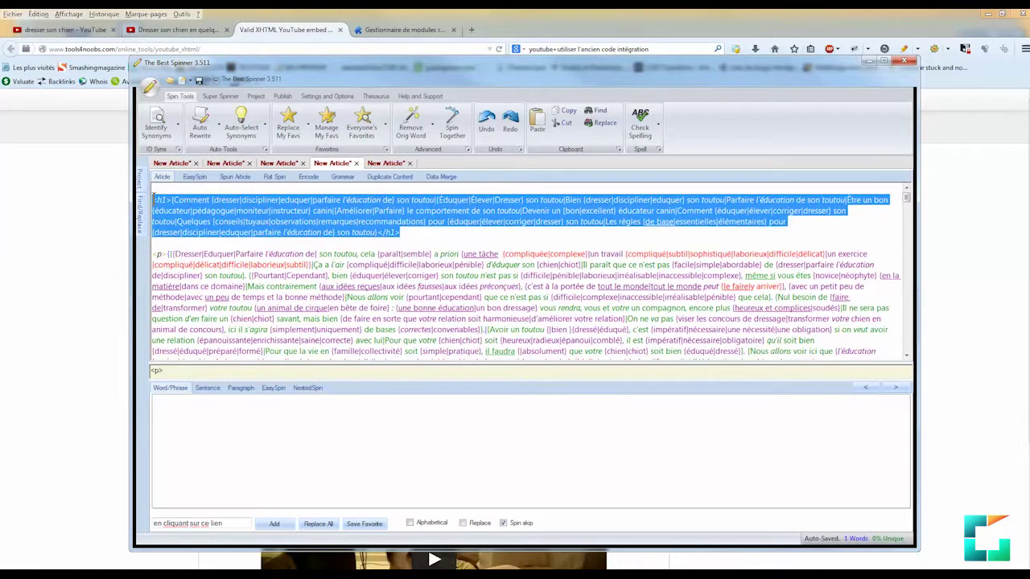
pyautogui.click(450, 247)
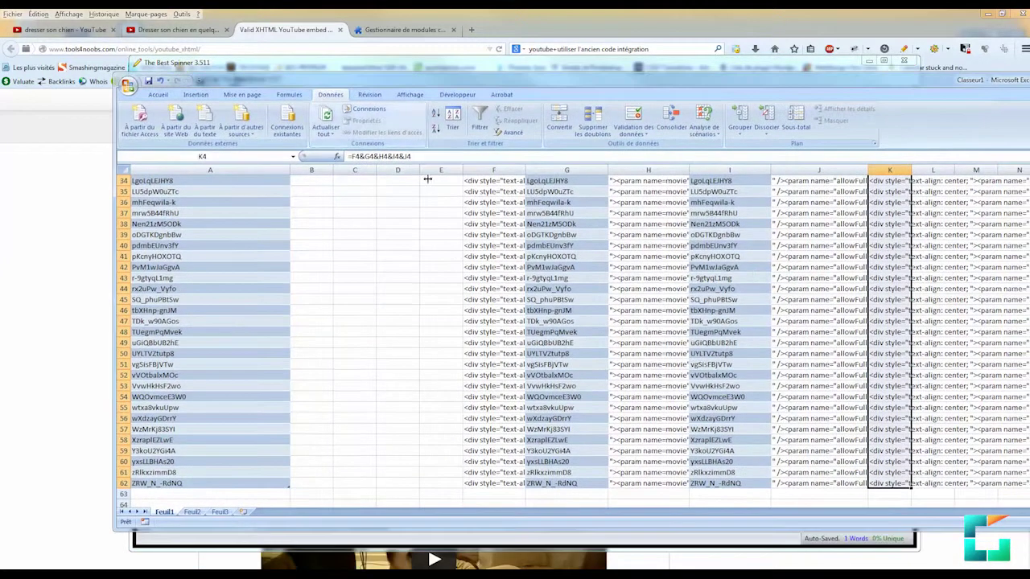
# - Inspect the embed-code fragment and video ID cells F42, G41 and I40 in the Excel workbook
pyautogui.click(492, 258)
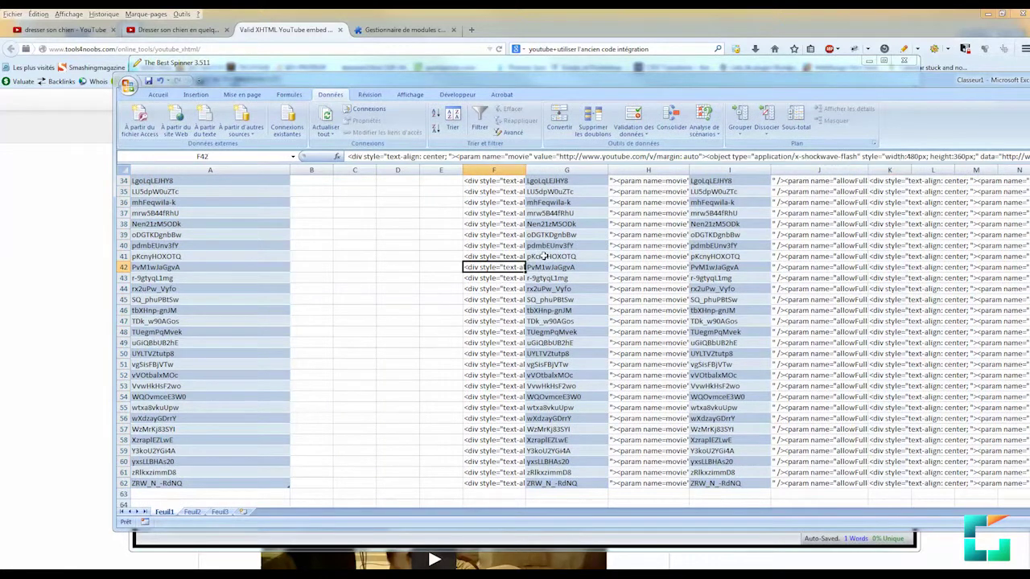
pyautogui.click(544, 256)
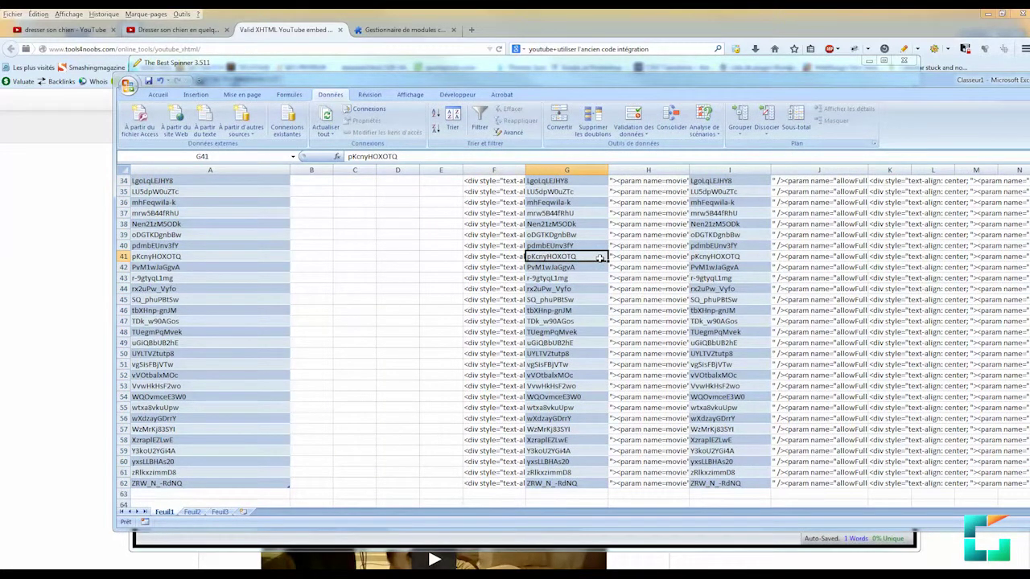
pyautogui.click(722, 246)
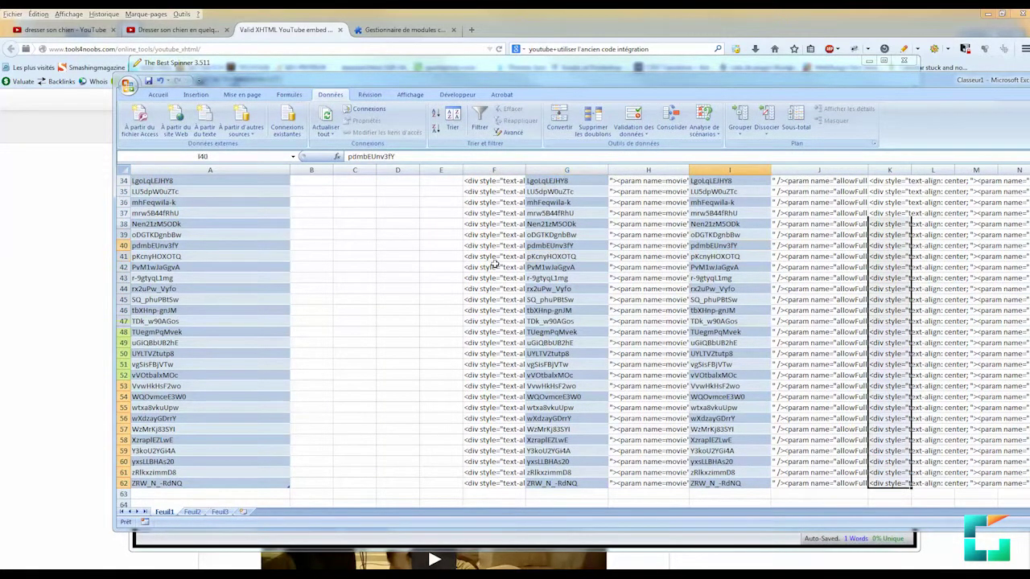